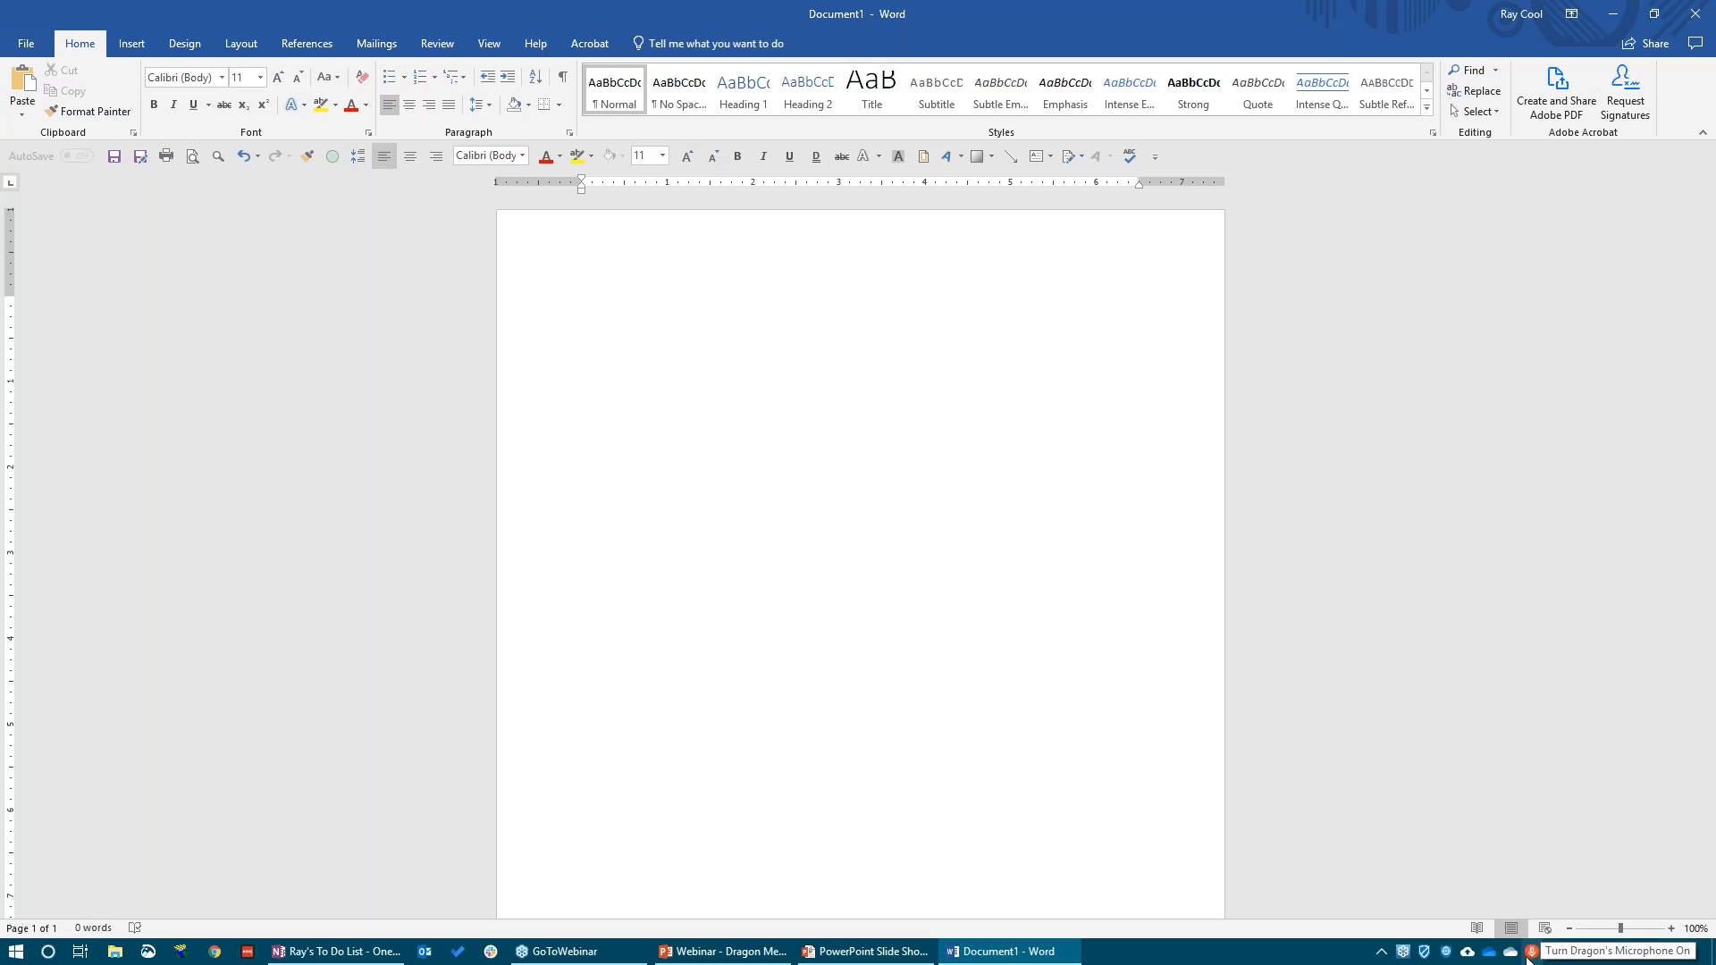
Turn on Dragon's microphone and dictate a note on a 47-year-old male with lower back pain, BP 210/180, Hyzaar oral and Lipitor 80 mg twice a day
{"action": "left_click", "coordinate": [1528, 954]}
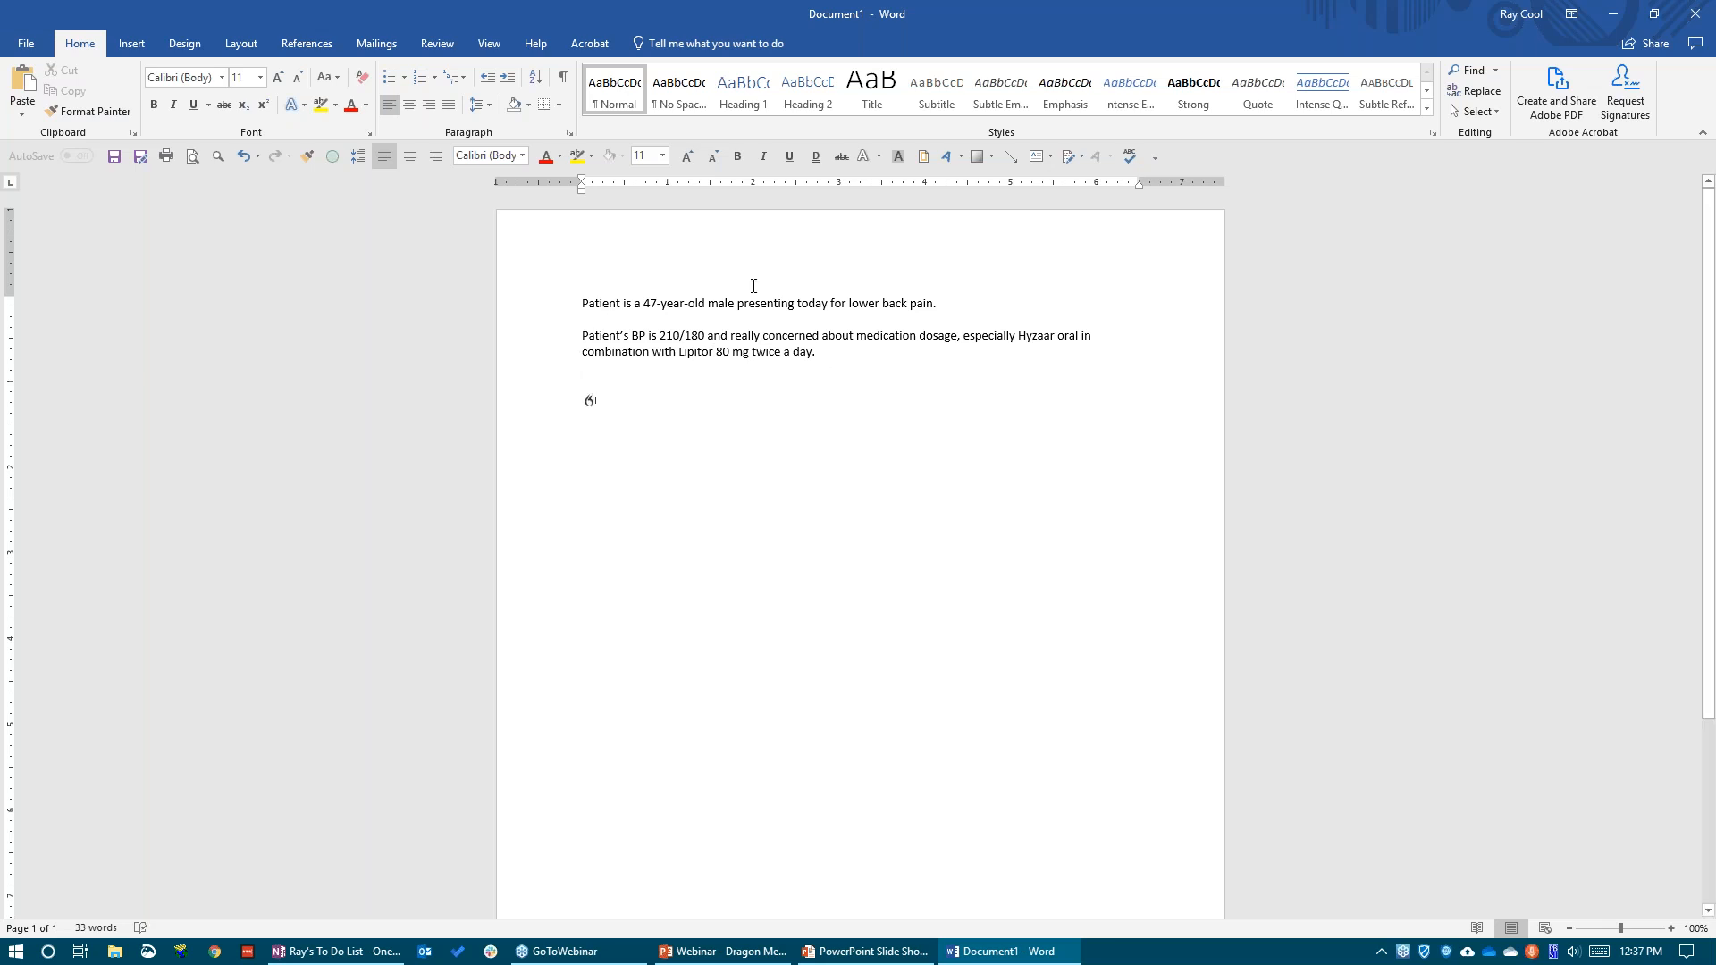
Examine how the dictated note renders the blood pressure, medication dosage, frequency and opening sentence, highlighting each phrase
{"action": "left_click_drag", "start_coordinate": [823, 353], "coordinate": [552, 306]}
{"action": "left_click", "coordinate": [695, 306]}
{"action": "left_click_drag", "start_coordinate": [712, 336], "coordinate": [632, 335]}
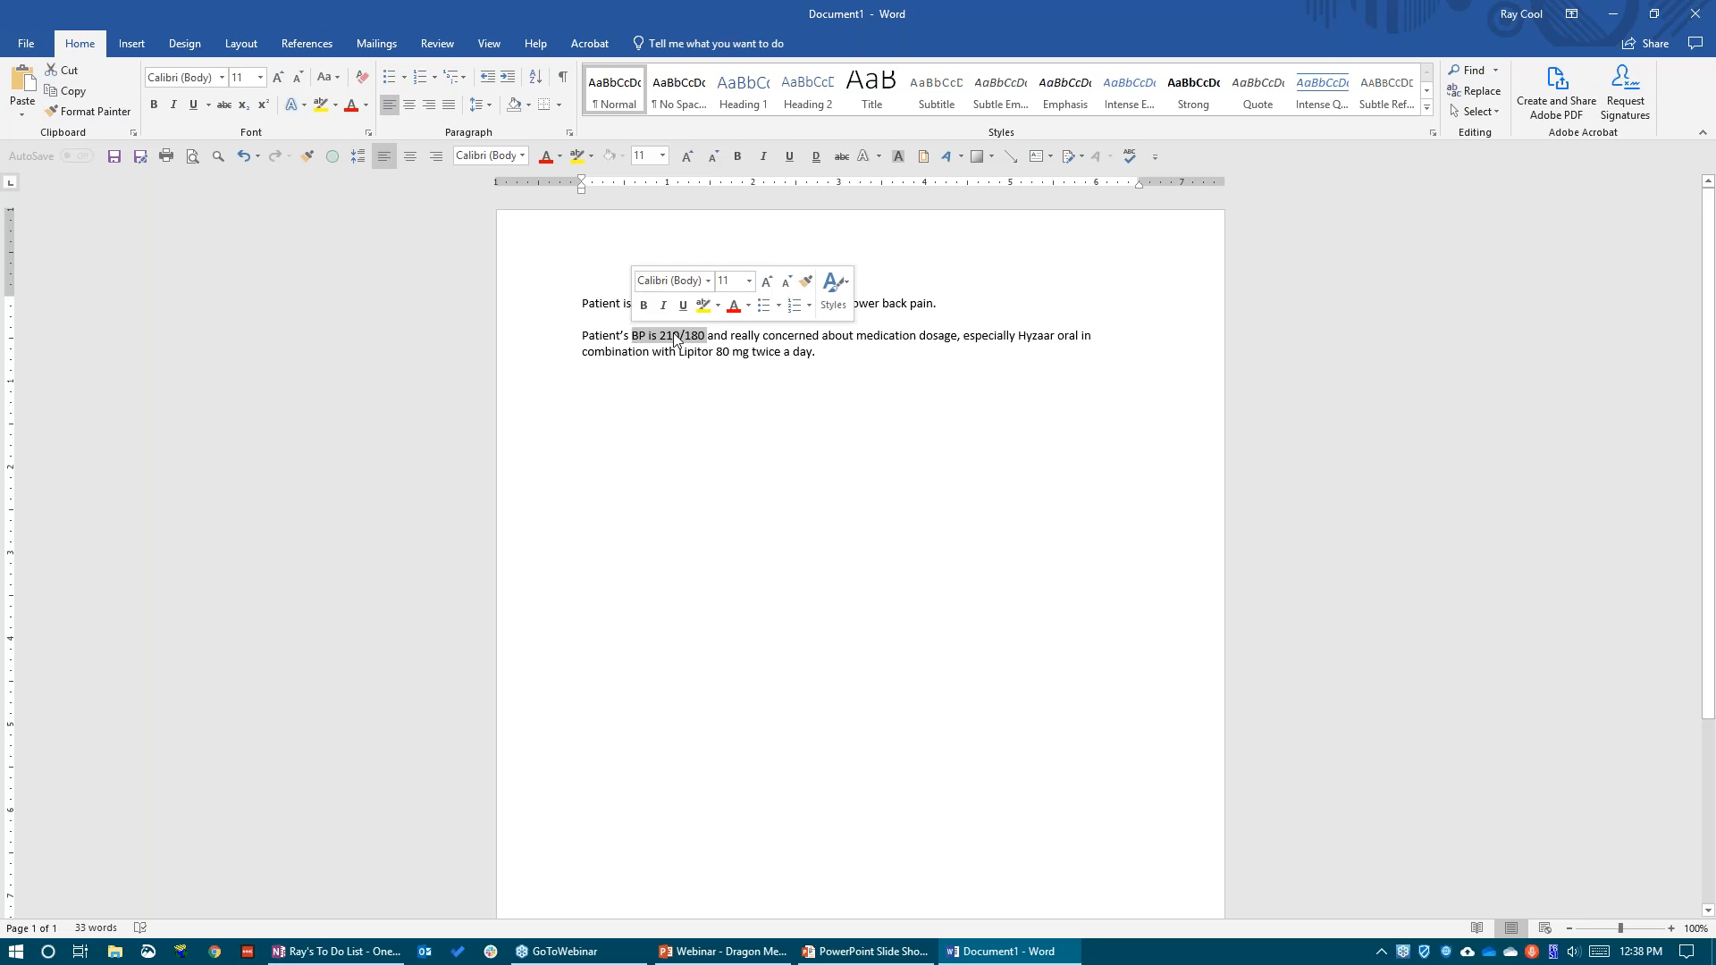
{"action": "left_click_drag", "start_coordinate": [817, 356], "coordinate": [716, 354]}
{"action": "left_click", "coordinate": [733, 354]}
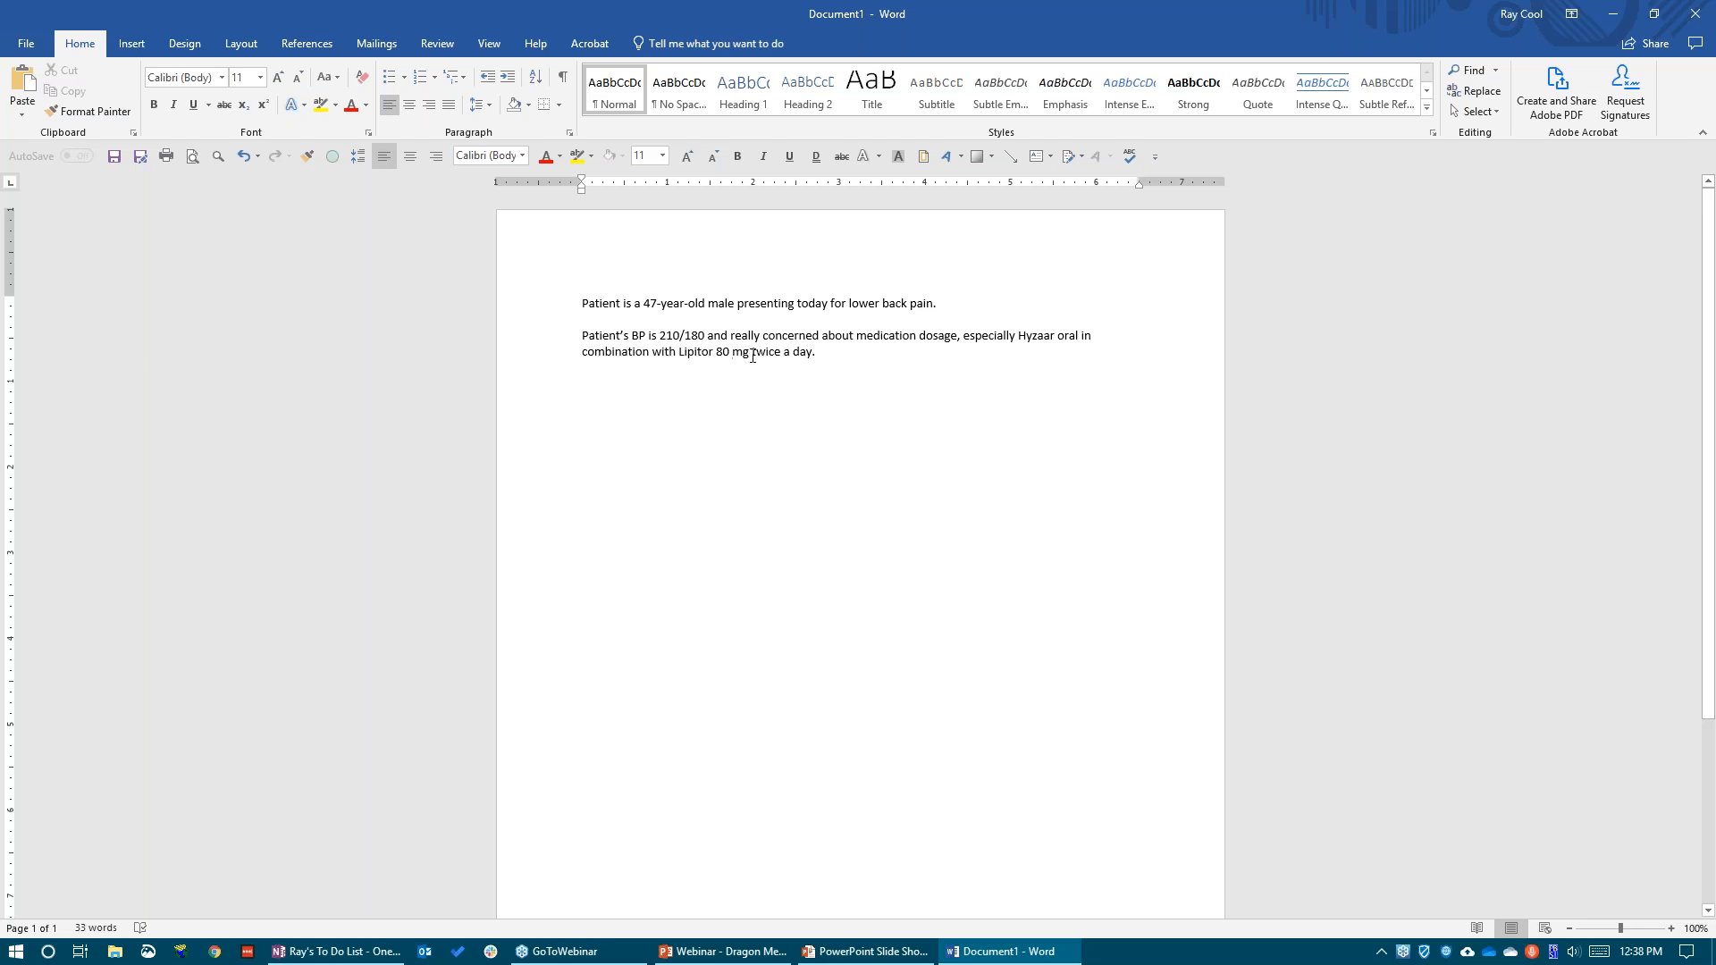
{"action": "left_click_drag", "start_coordinate": [812, 353], "coordinate": [754, 357]}
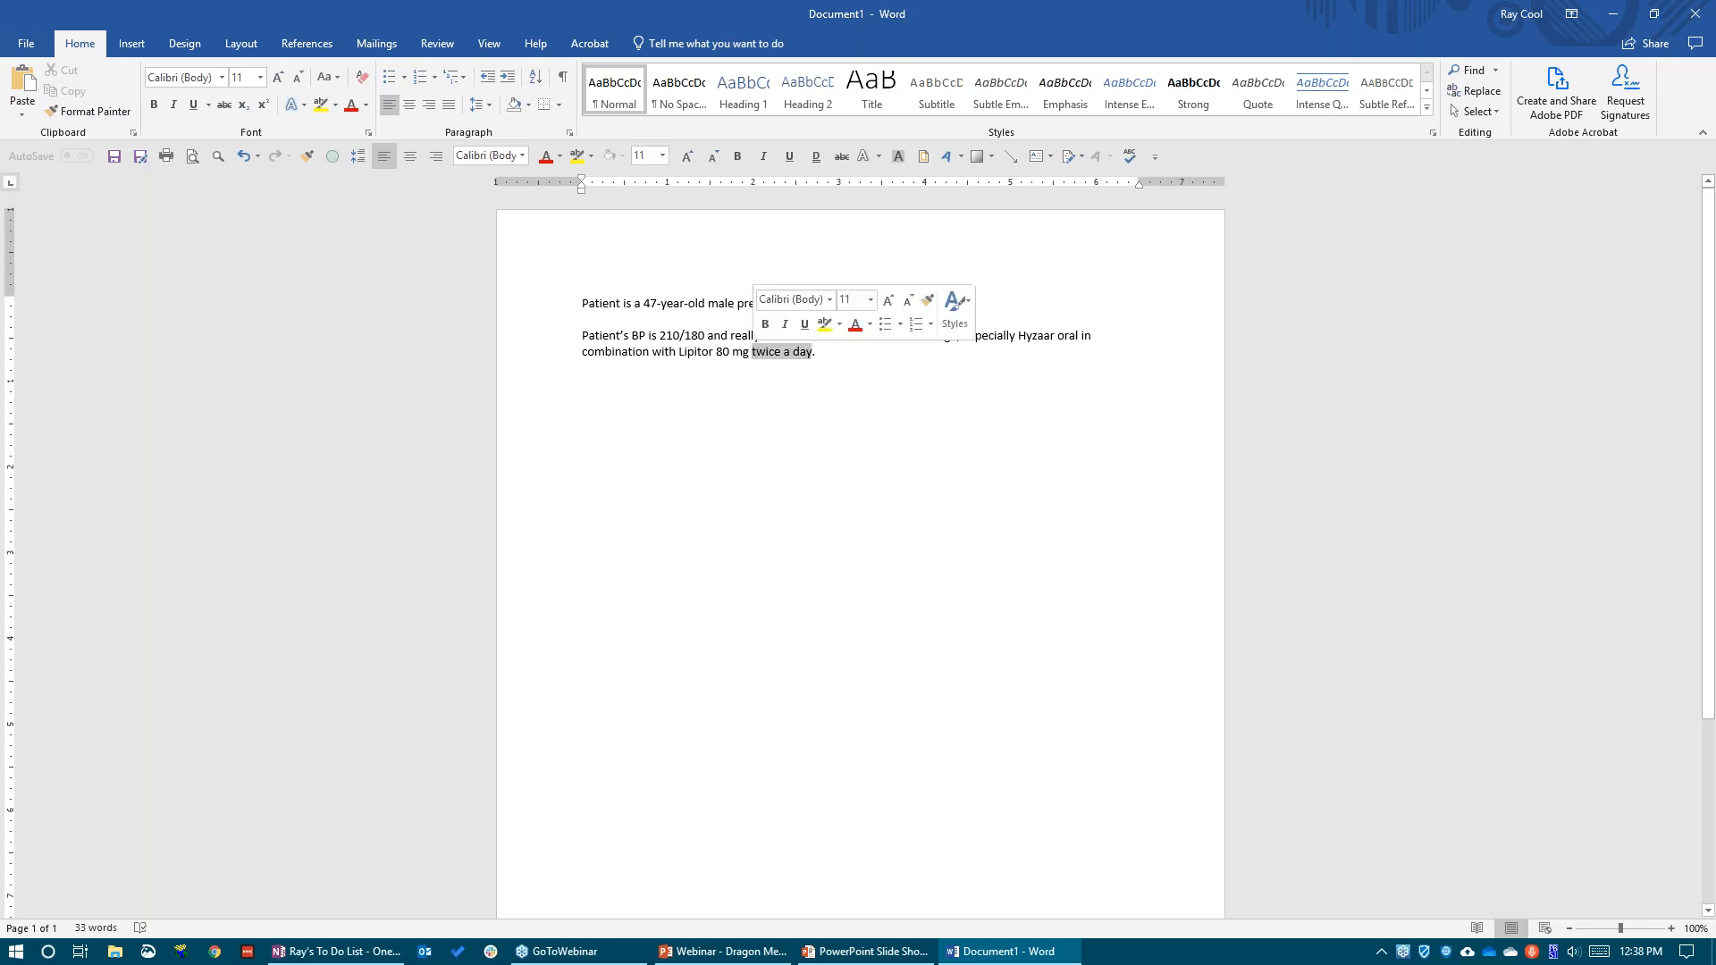
{"action": "left_click", "coordinate": [742, 336]}
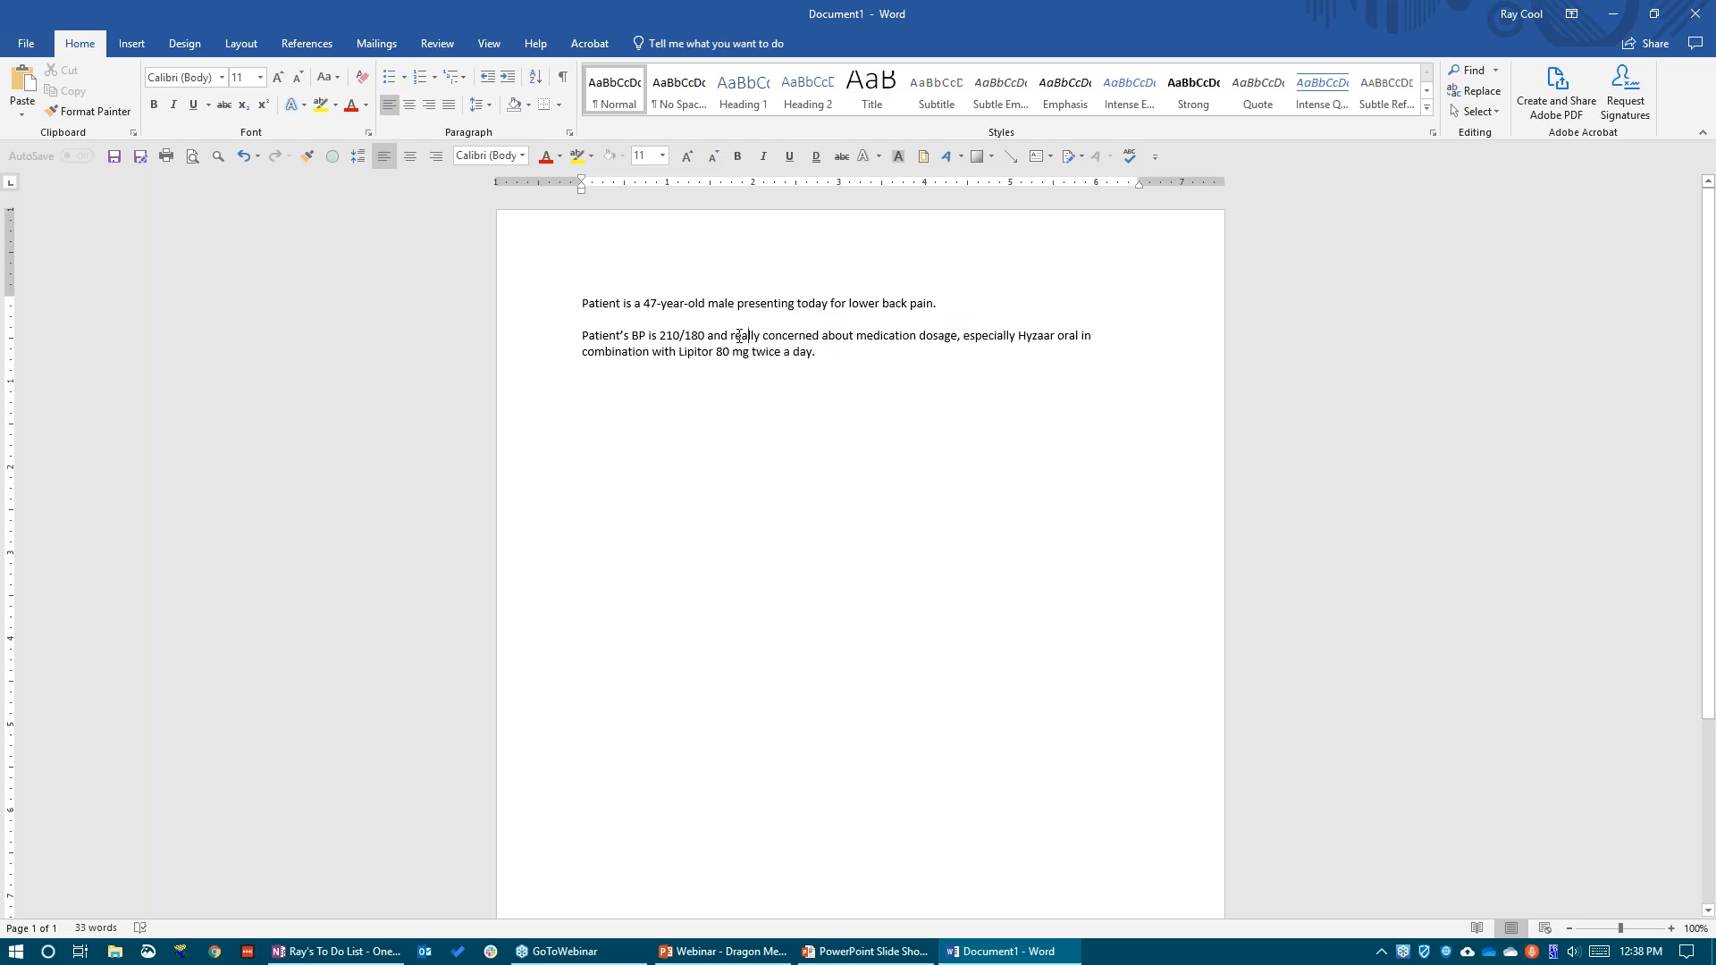
{"action": "left_click", "coordinate": [834, 353]}
{"action": "left_click_drag", "start_coordinate": [952, 306], "coordinate": [559, 303]}
{"action": "left_click", "coordinate": [824, 356]}
Consult the Templates point in the PowerPoint slide show, return to Word and insert the physical exam template below the note by voice
{"action": "key", "text": "alt+Tab"}
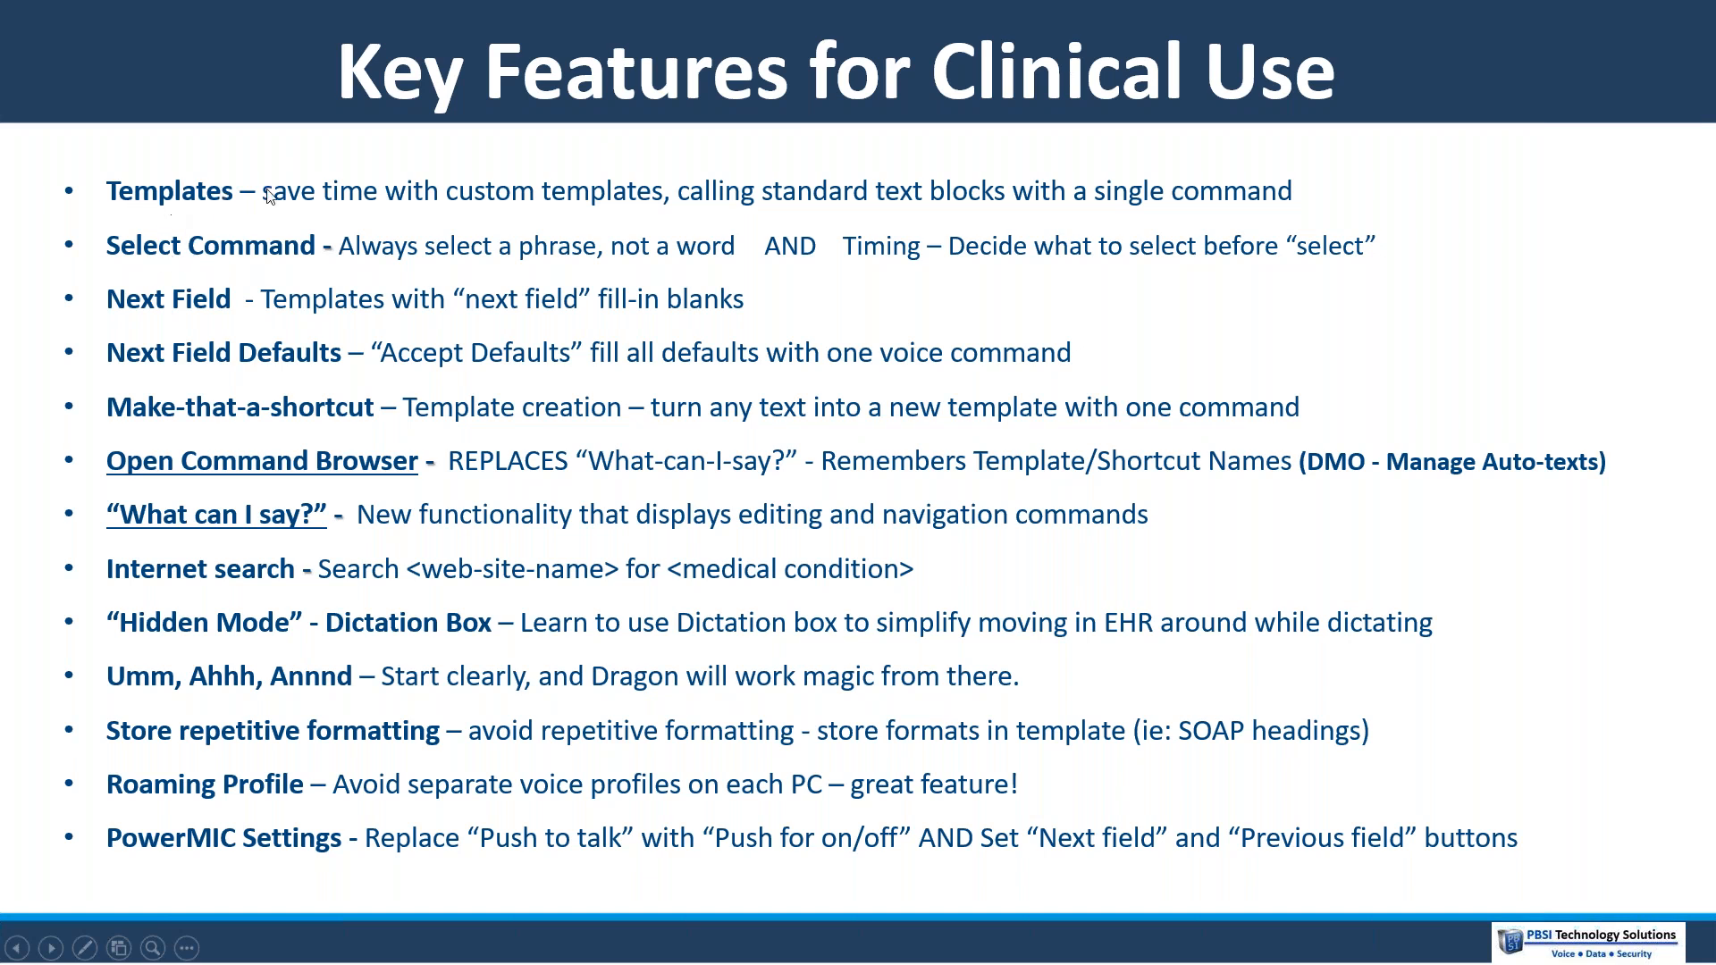
{"action": "key", "text": "alt+Tab"}
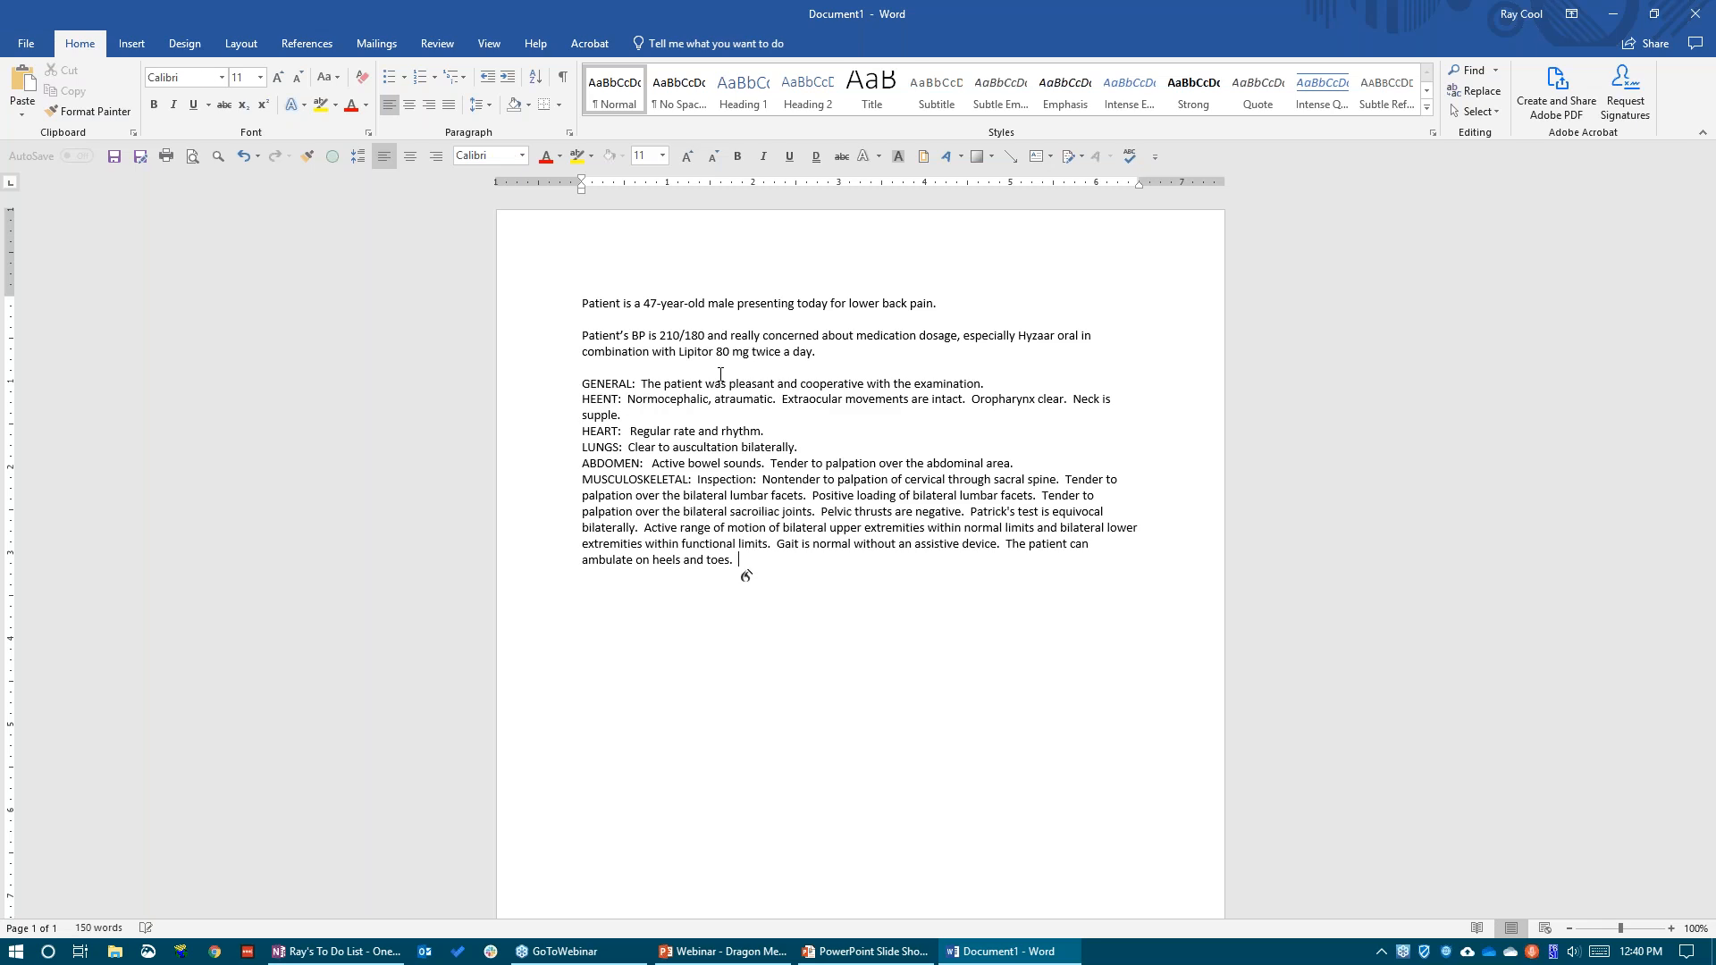
Highlight the inserted exam text from GENERAL through MUSCULOSKELETAL to review the template block
{"action": "left_click_drag", "start_coordinate": [753, 563], "coordinate": [547, 381]}
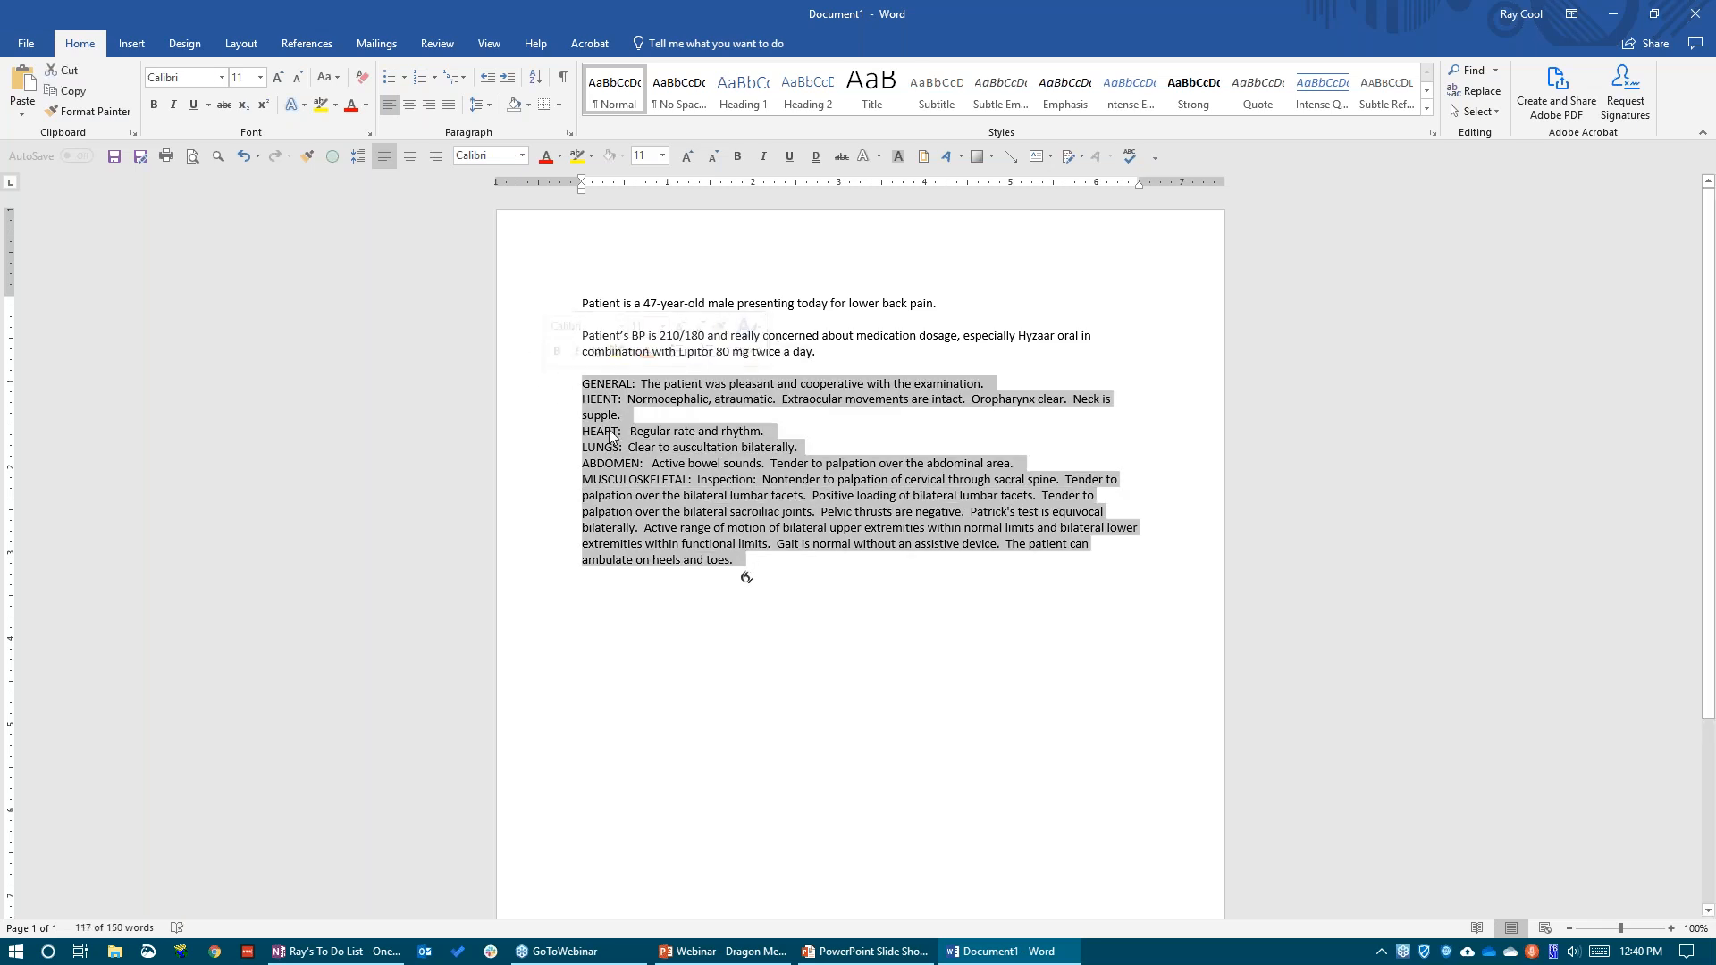
{"action": "left_click", "coordinate": [656, 462]}
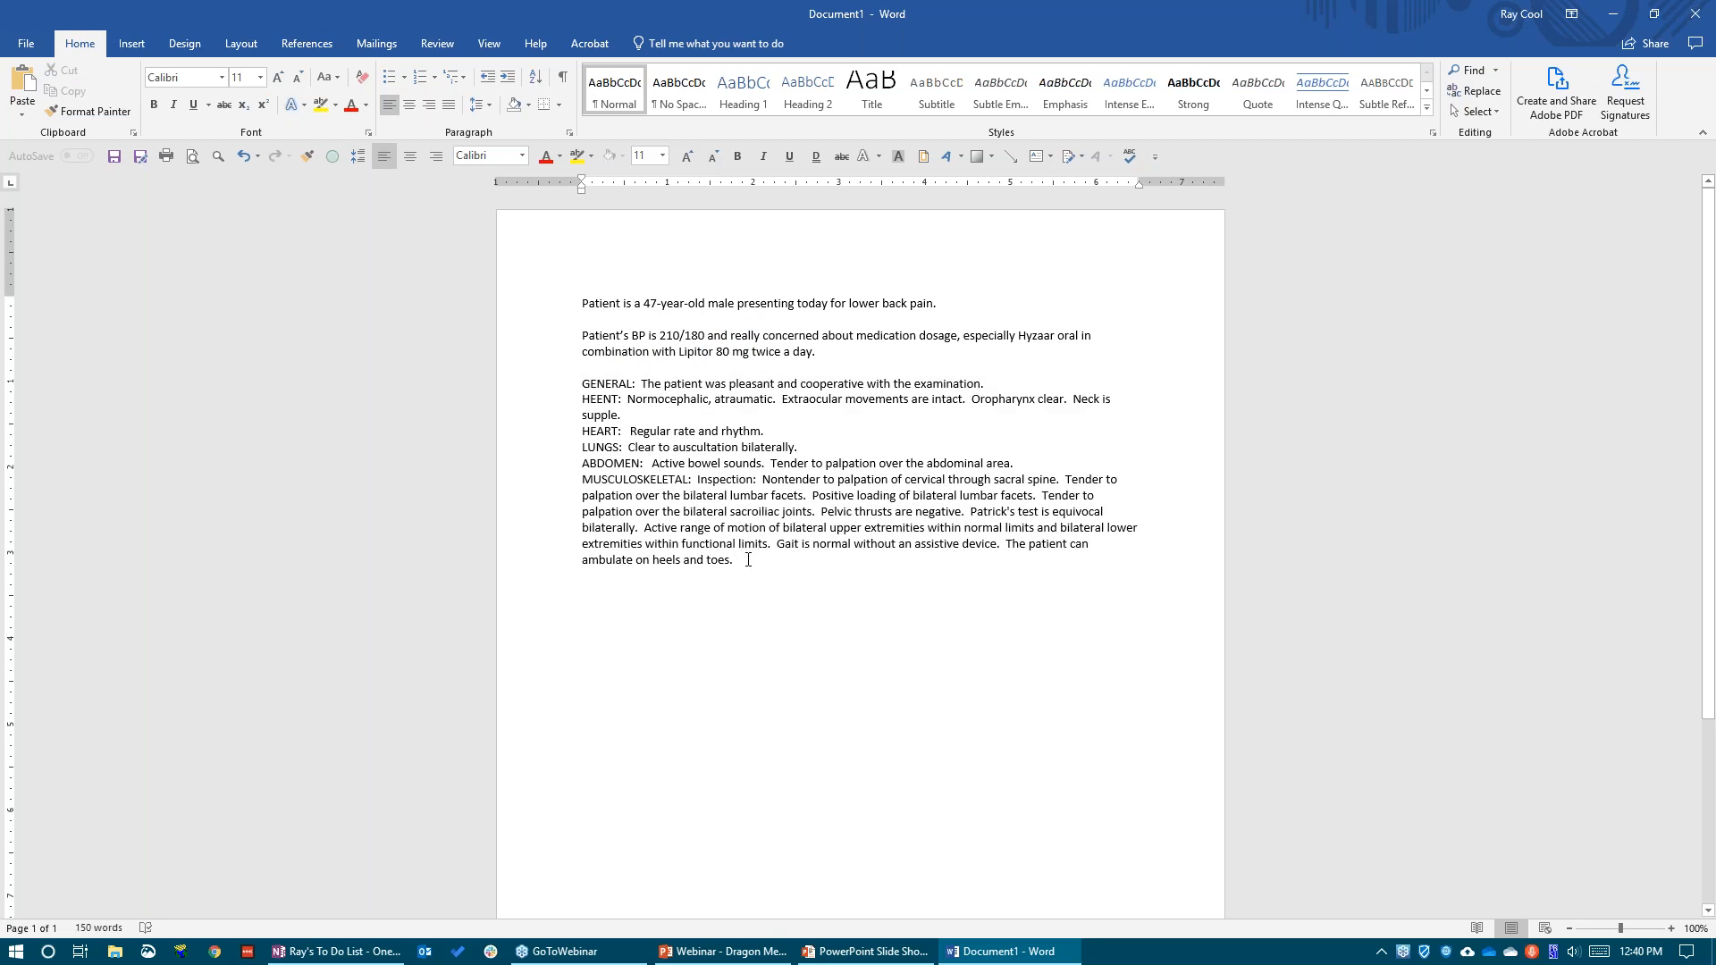
{"action": "left_click_drag", "start_coordinate": [748, 562], "coordinate": [577, 375]}
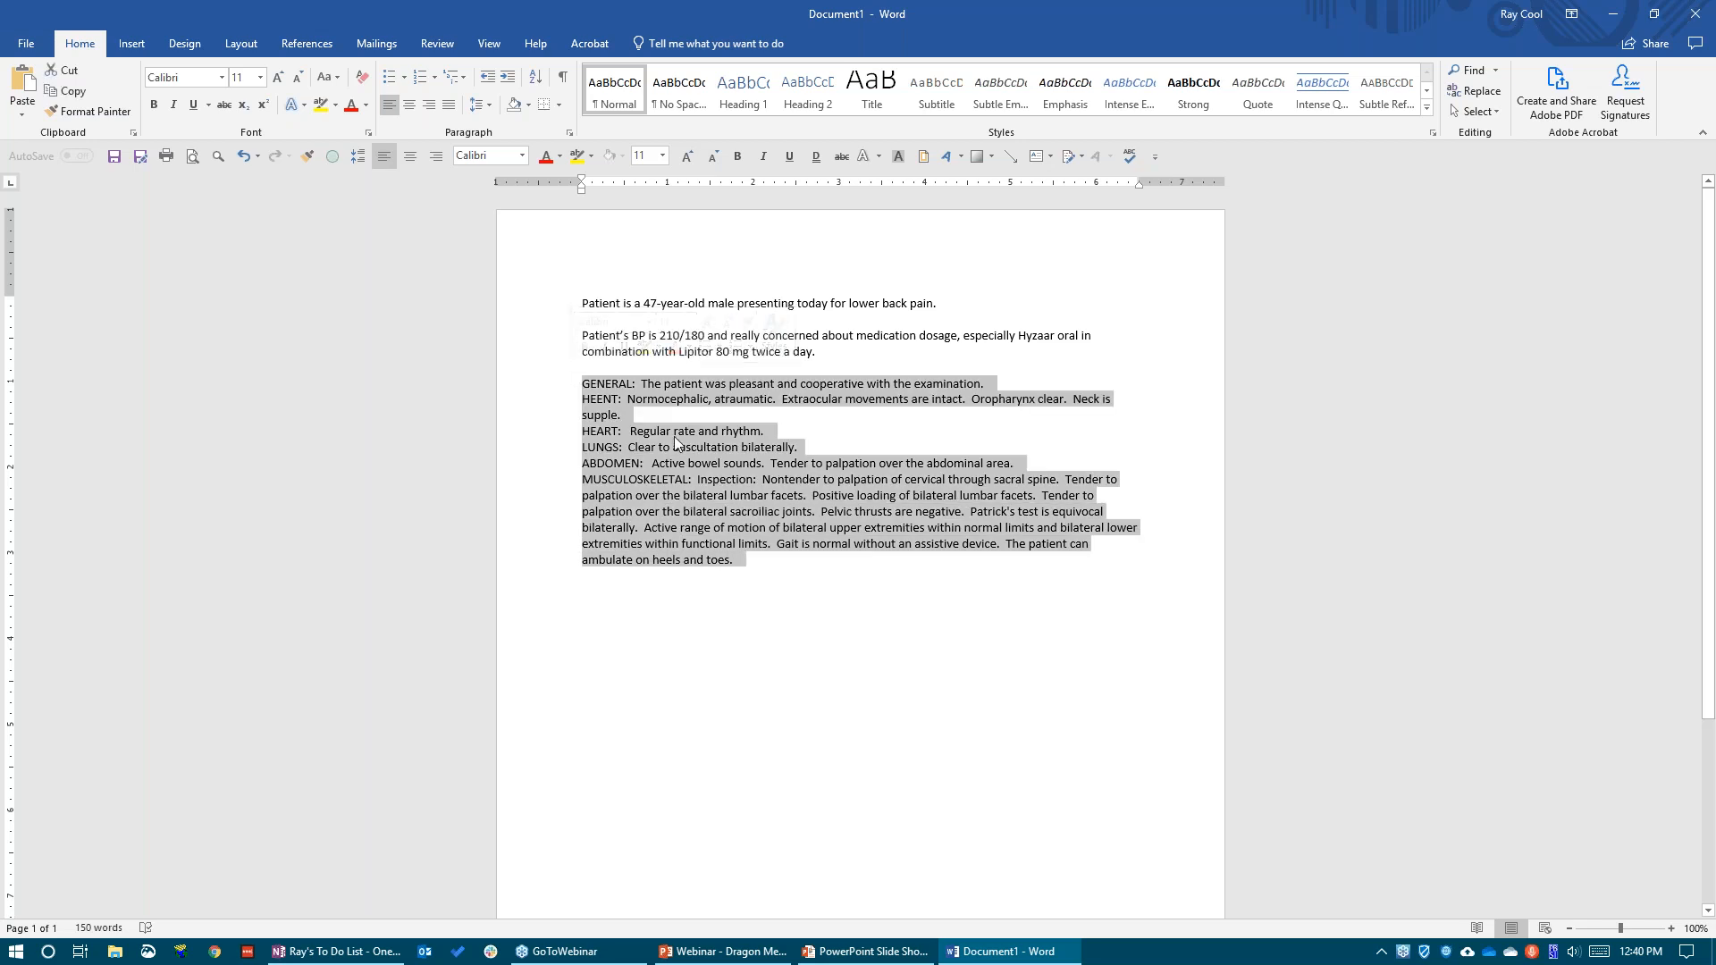
Add blank lines below the exam text and replace the HEART finding with "UNUSUAL HEARTBEAT." by dictation
{"action": "left_click", "coordinate": [774, 568]}
{"action": "key", "text": "Return"}
{"action": "key", "text": "Return"}
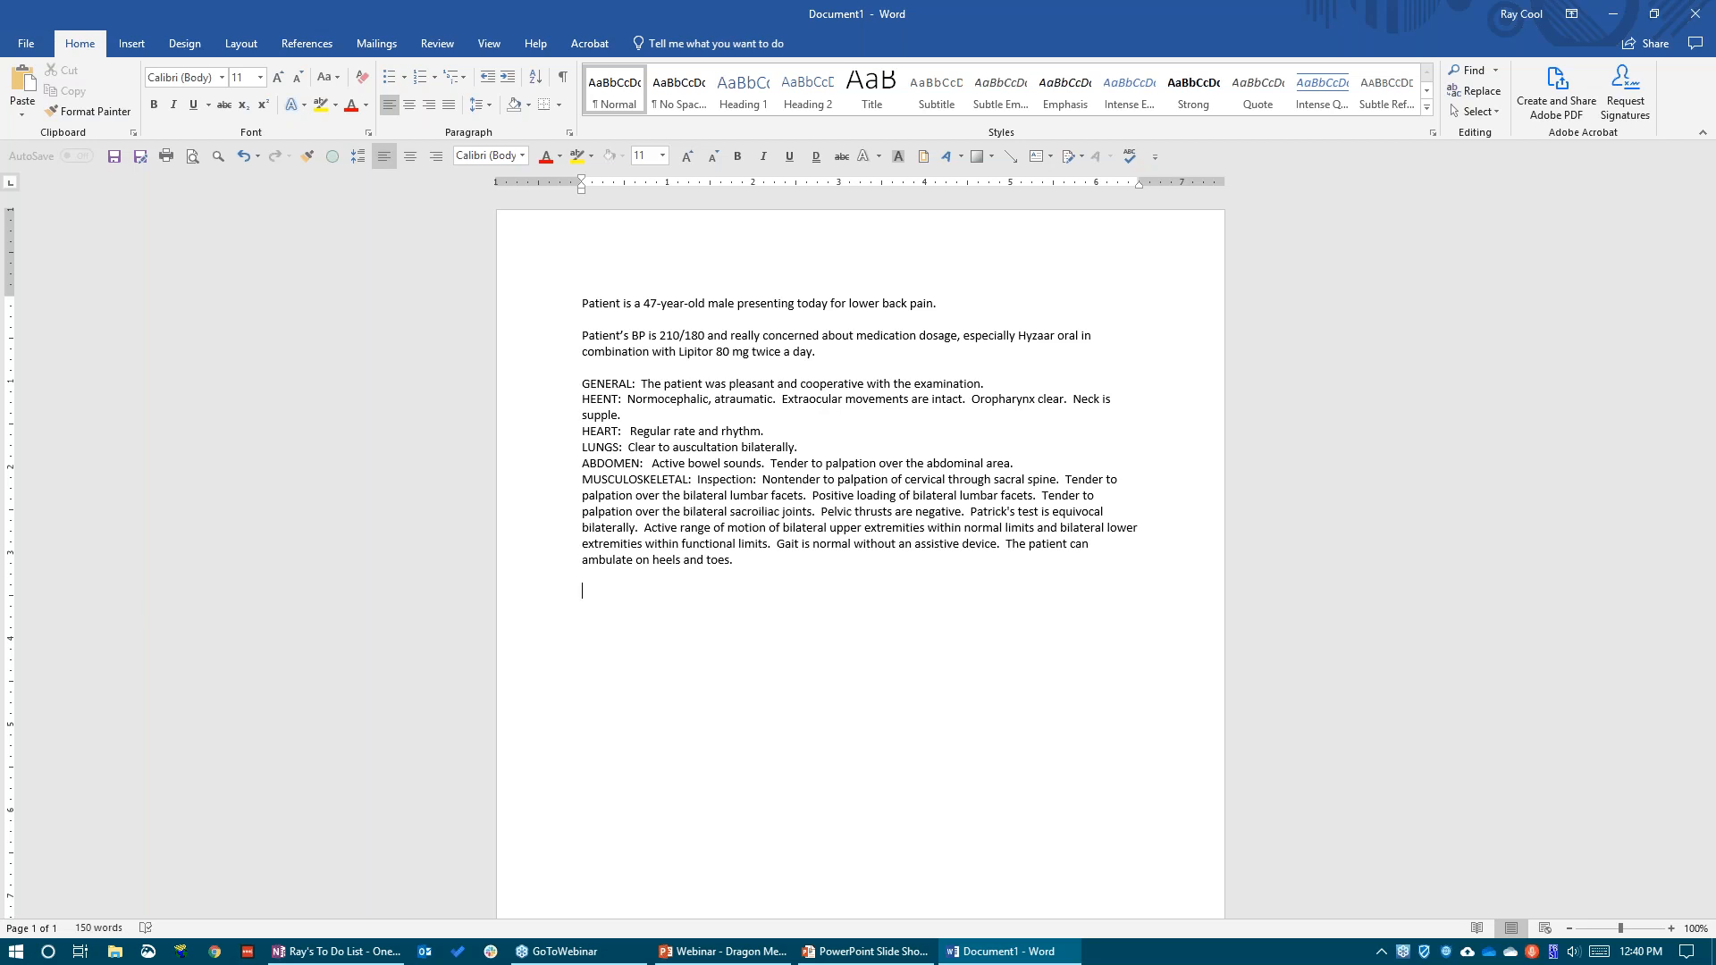
{"action": "key", "text": "KP_Add"}
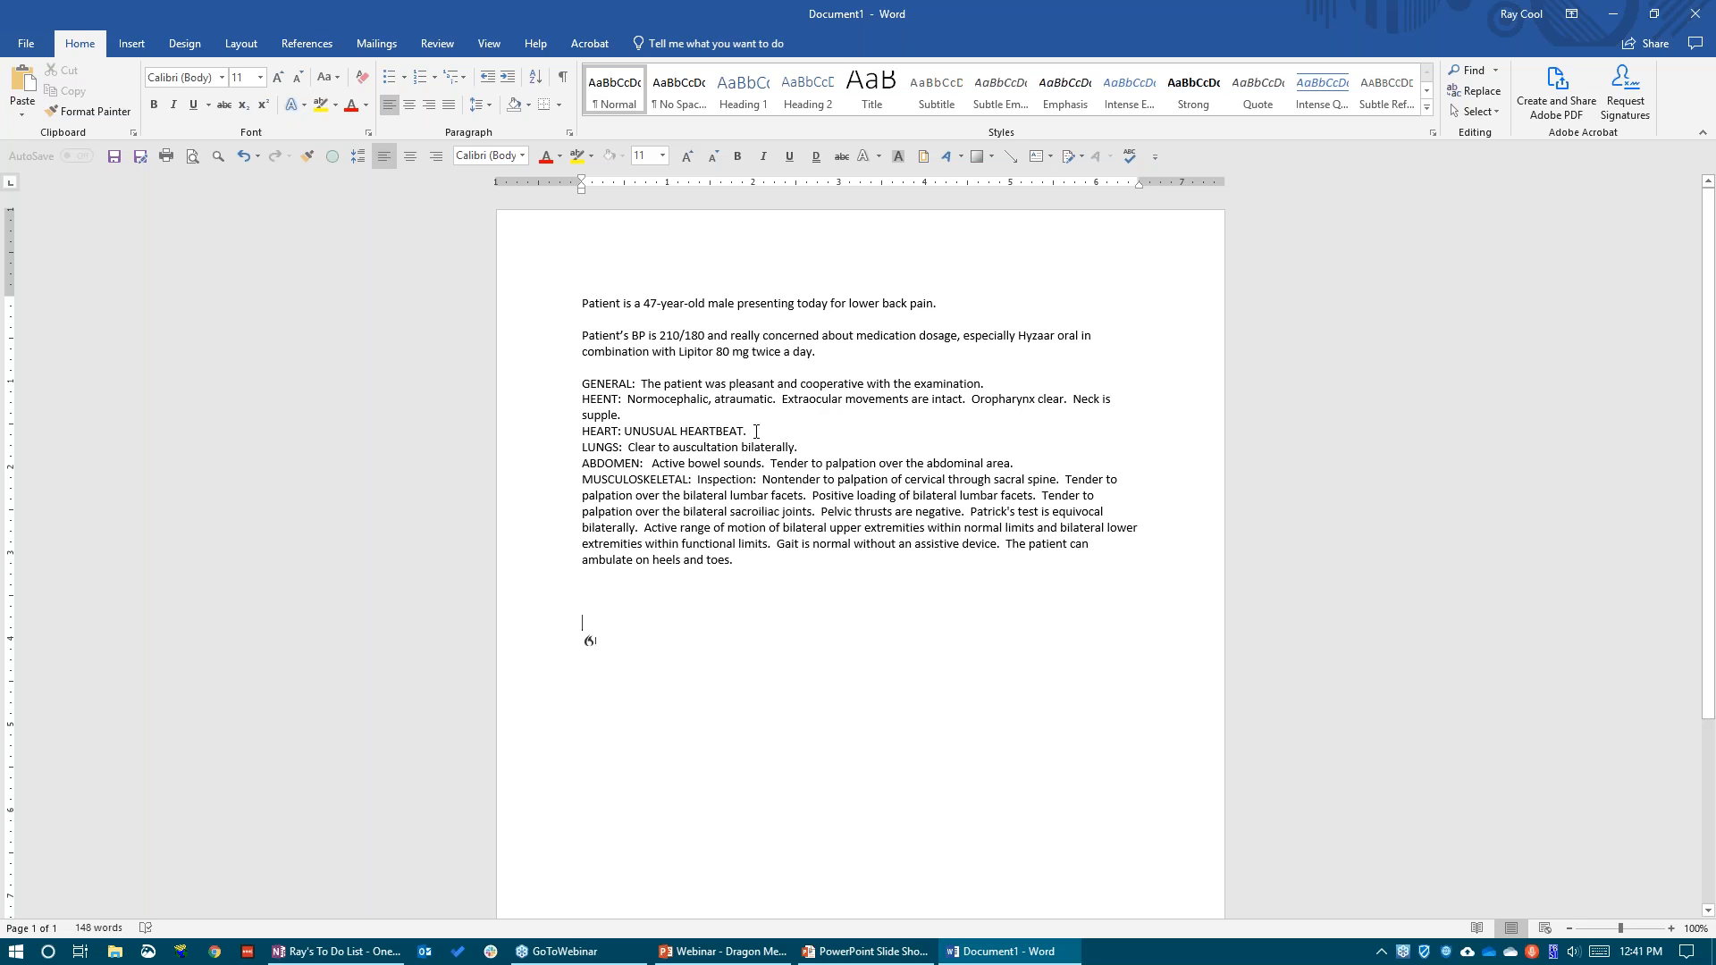
Highlight the LUNGS finding and the phrase "Tender to palpation over" in the ABDOMEN entry for review
{"action": "left_click_drag", "start_coordinate": [798, 447], "coordinate": [628, 447]}
{"action": "left_click_drag", "start_coordinate": [896, 463], "coordinate": [773, 463]}
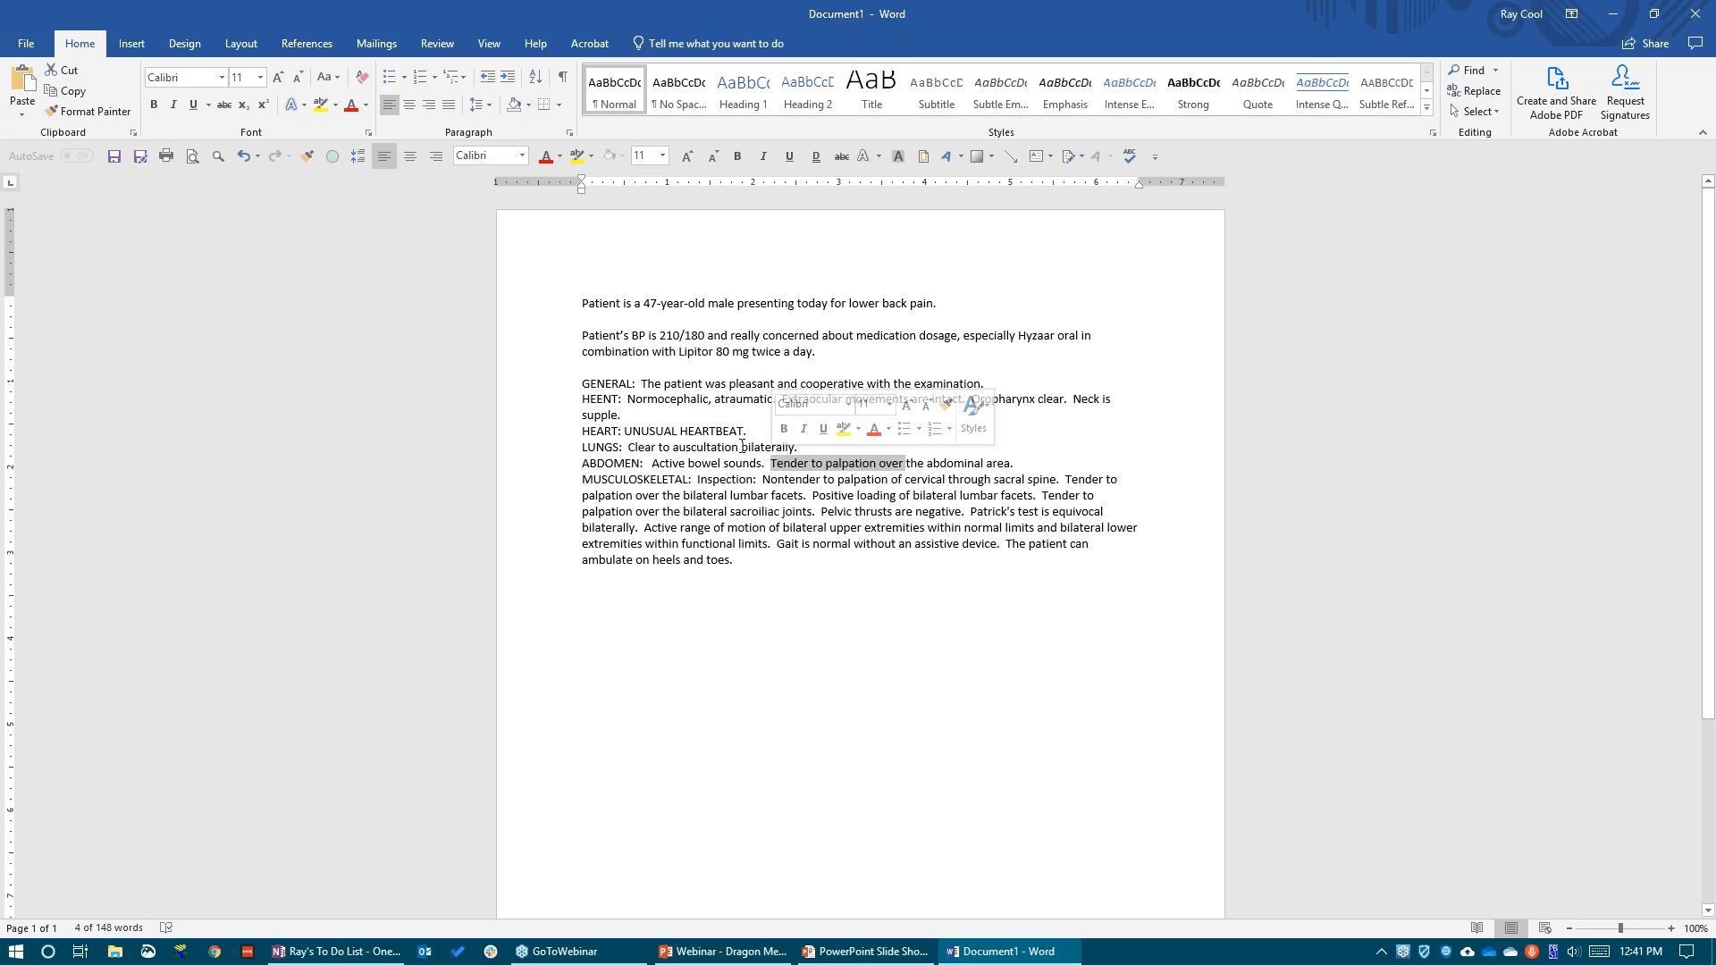
{"action": "left_click", "coordinate": [794, 447]}
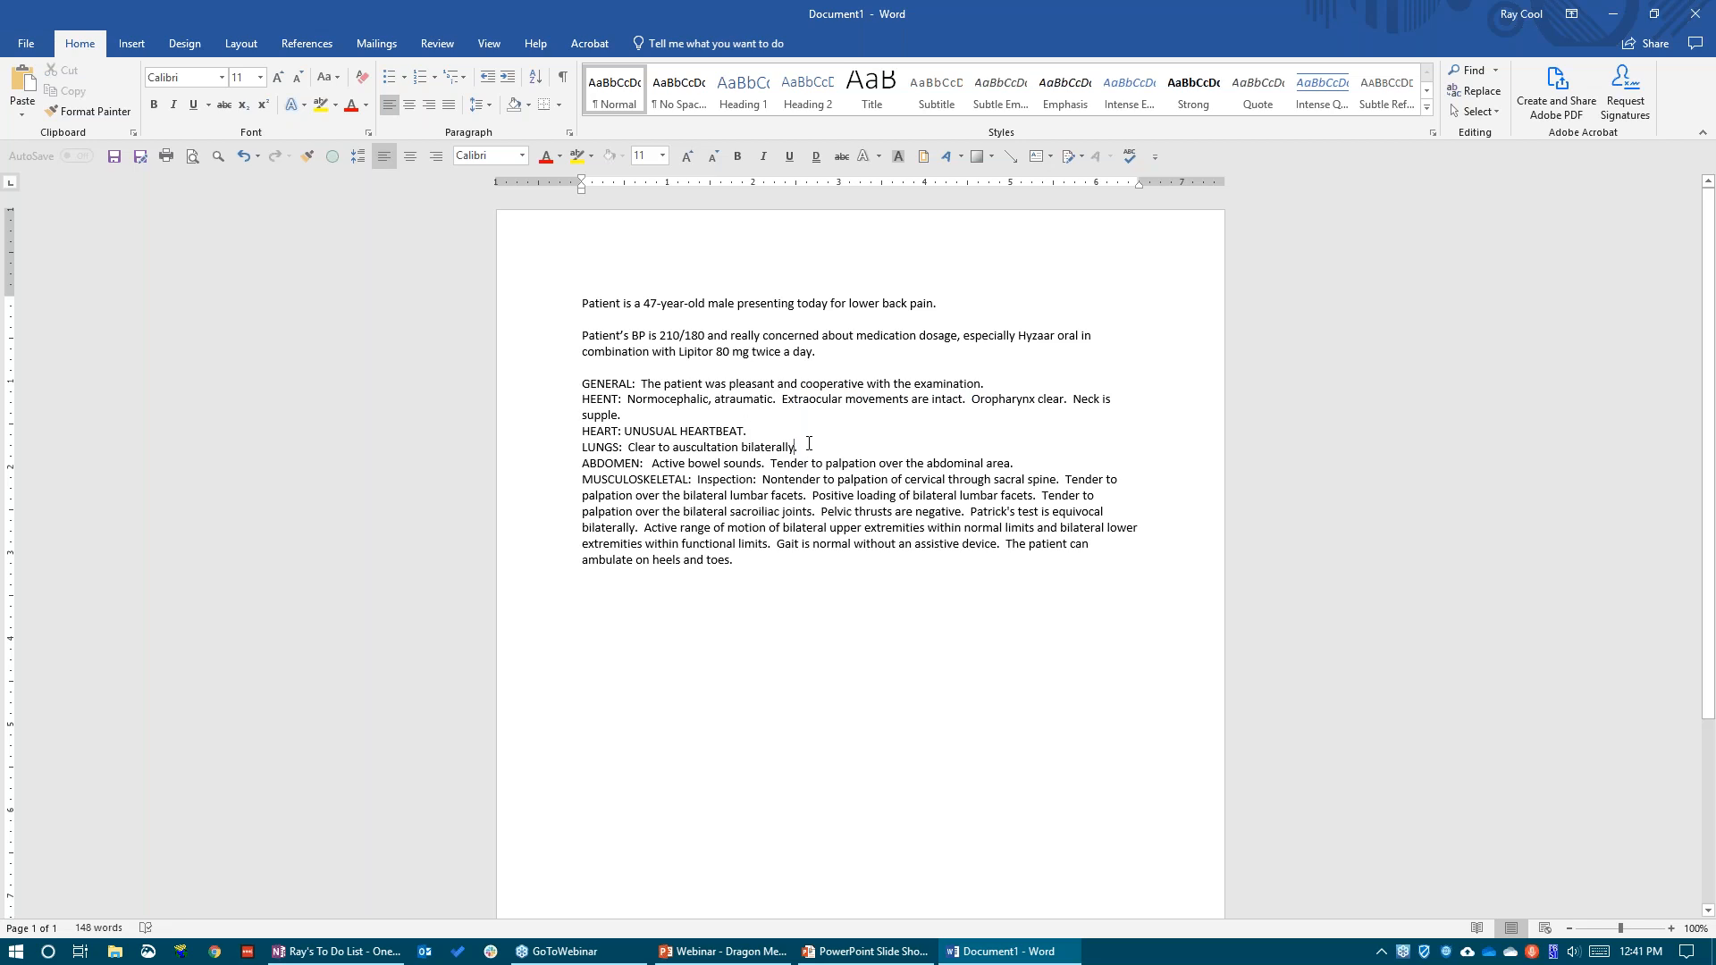
Delete the surplus blank lines below the exam text
{"action": "left_click", "coordinate": [598, 620]}
{"action": "key", "text": "BackSpace"}
{"action": "key", "text": "BackSpace"}
Replace "Active bowel sounds" in the ABDOMEN entry with "UNUSUAL BOWEL SOUNDS" by dictation and place the cursor below the exam text
{"action": "left_click_drag", "start_coordinate": [763, 463], "coordinate": [651, 463]}
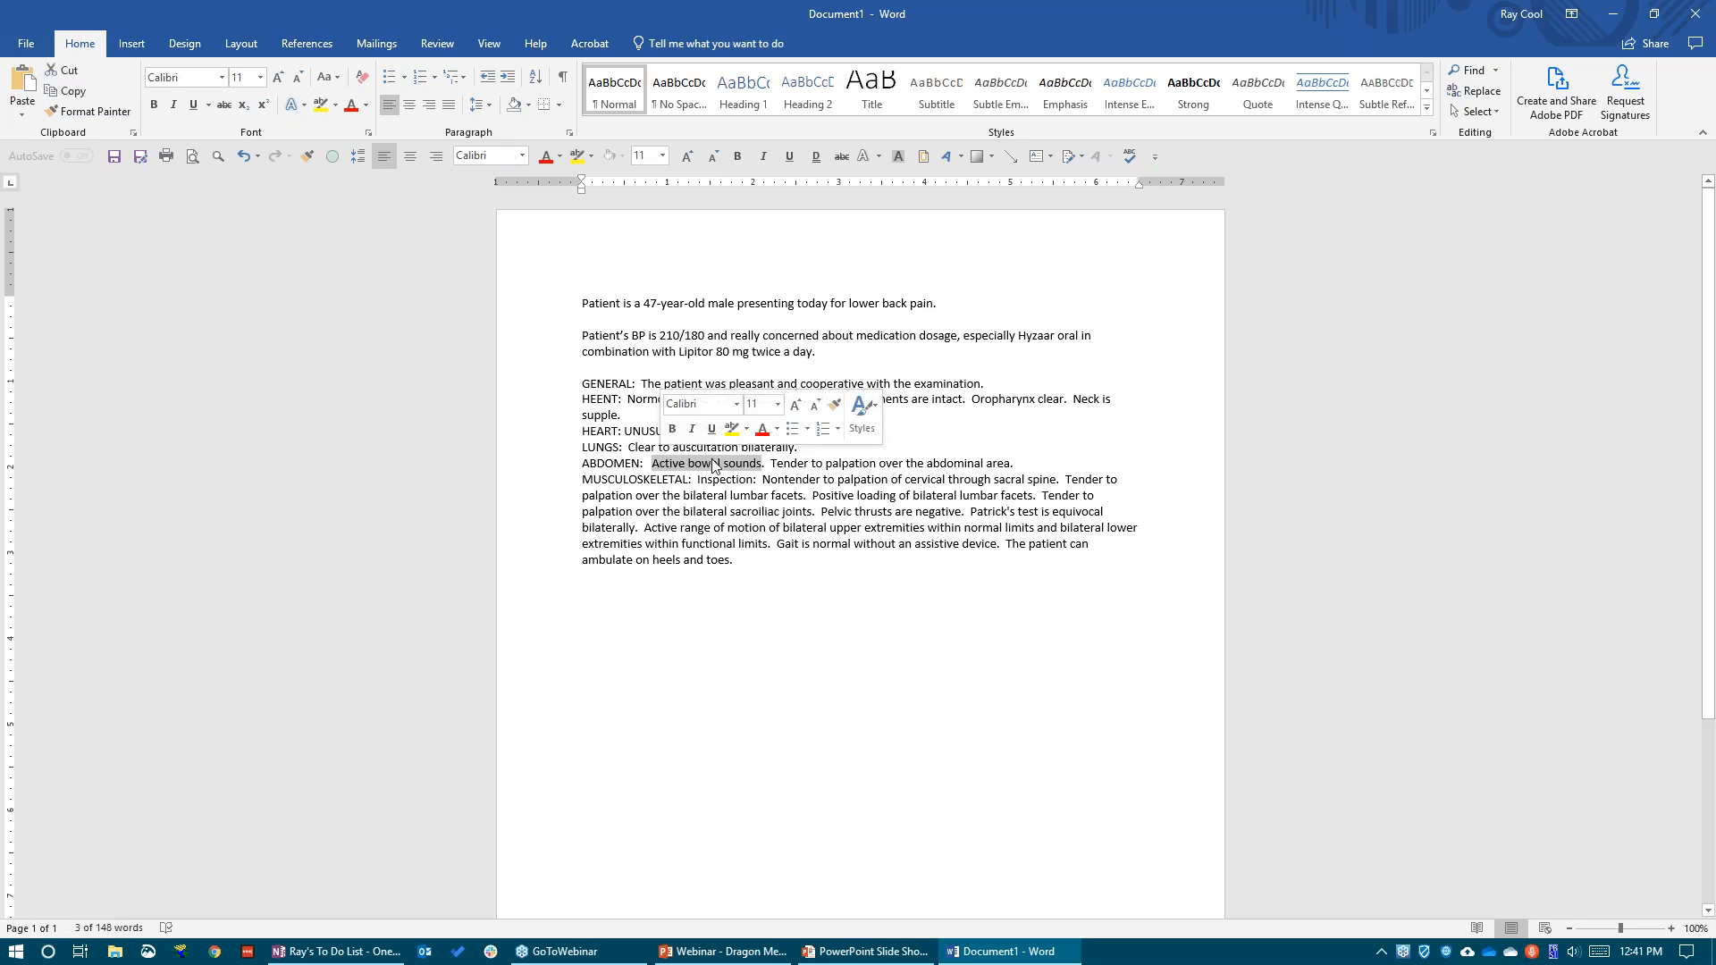
{"action": "left_click", "coordinate": [754, 465]}
{"action": "left_click", "coordinate": [594, 587]}
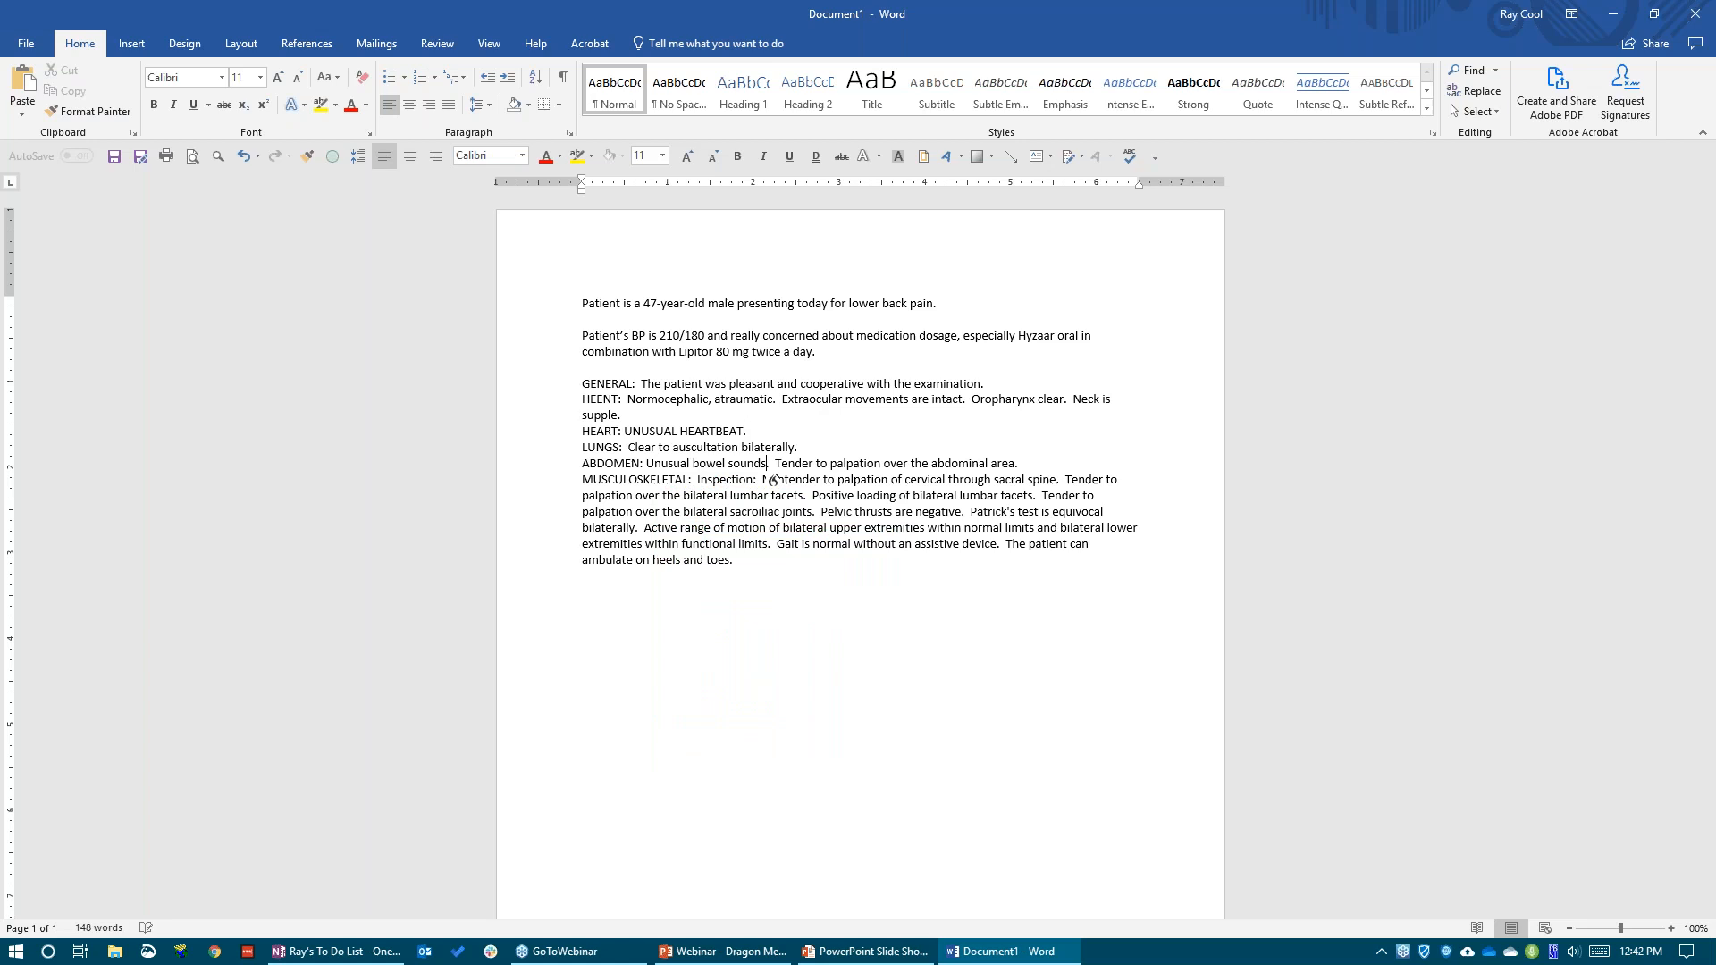
{"action": "left_click", "coordinate": [601, 585]}
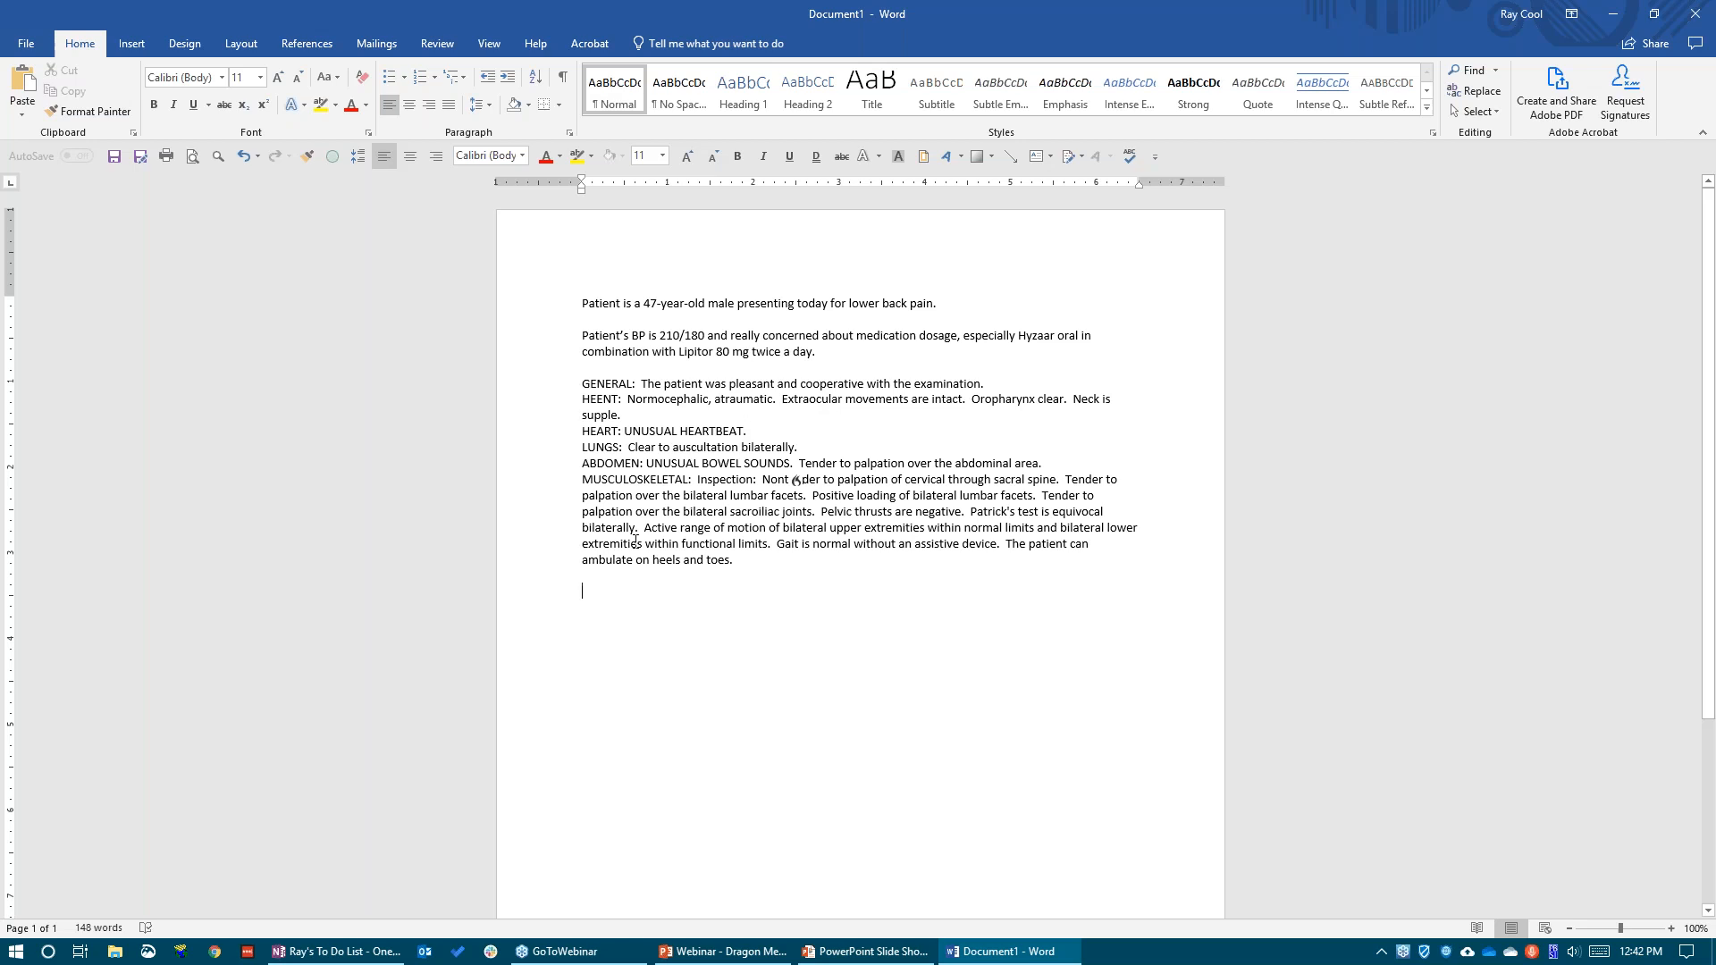
Review the exam block and its edited HEART and ABDOMEN findings by highlighting them
{"action": "left_click_drag", "start_coordinate": [740, 564], "coordinate": [572, 382]}
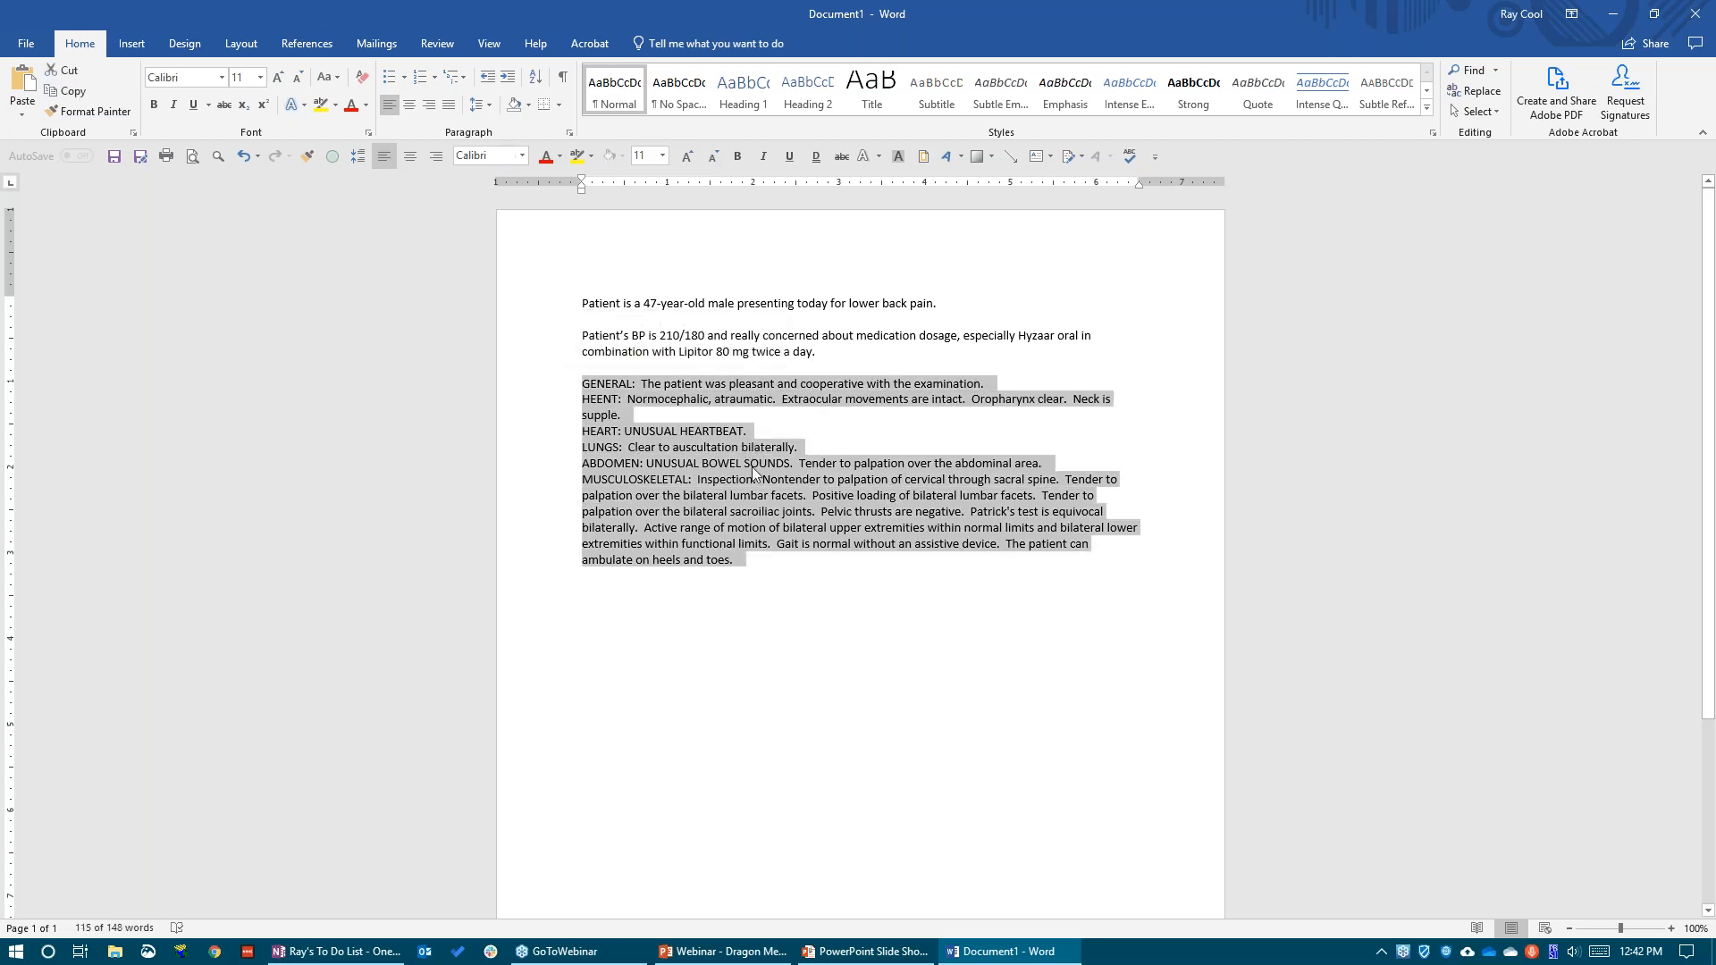
{"action": "left_click", "coordinate": [792, 463]}
{"action": "left_click_drag", "start_coordinate": [792, 463], "coordinate": [646, 463]}
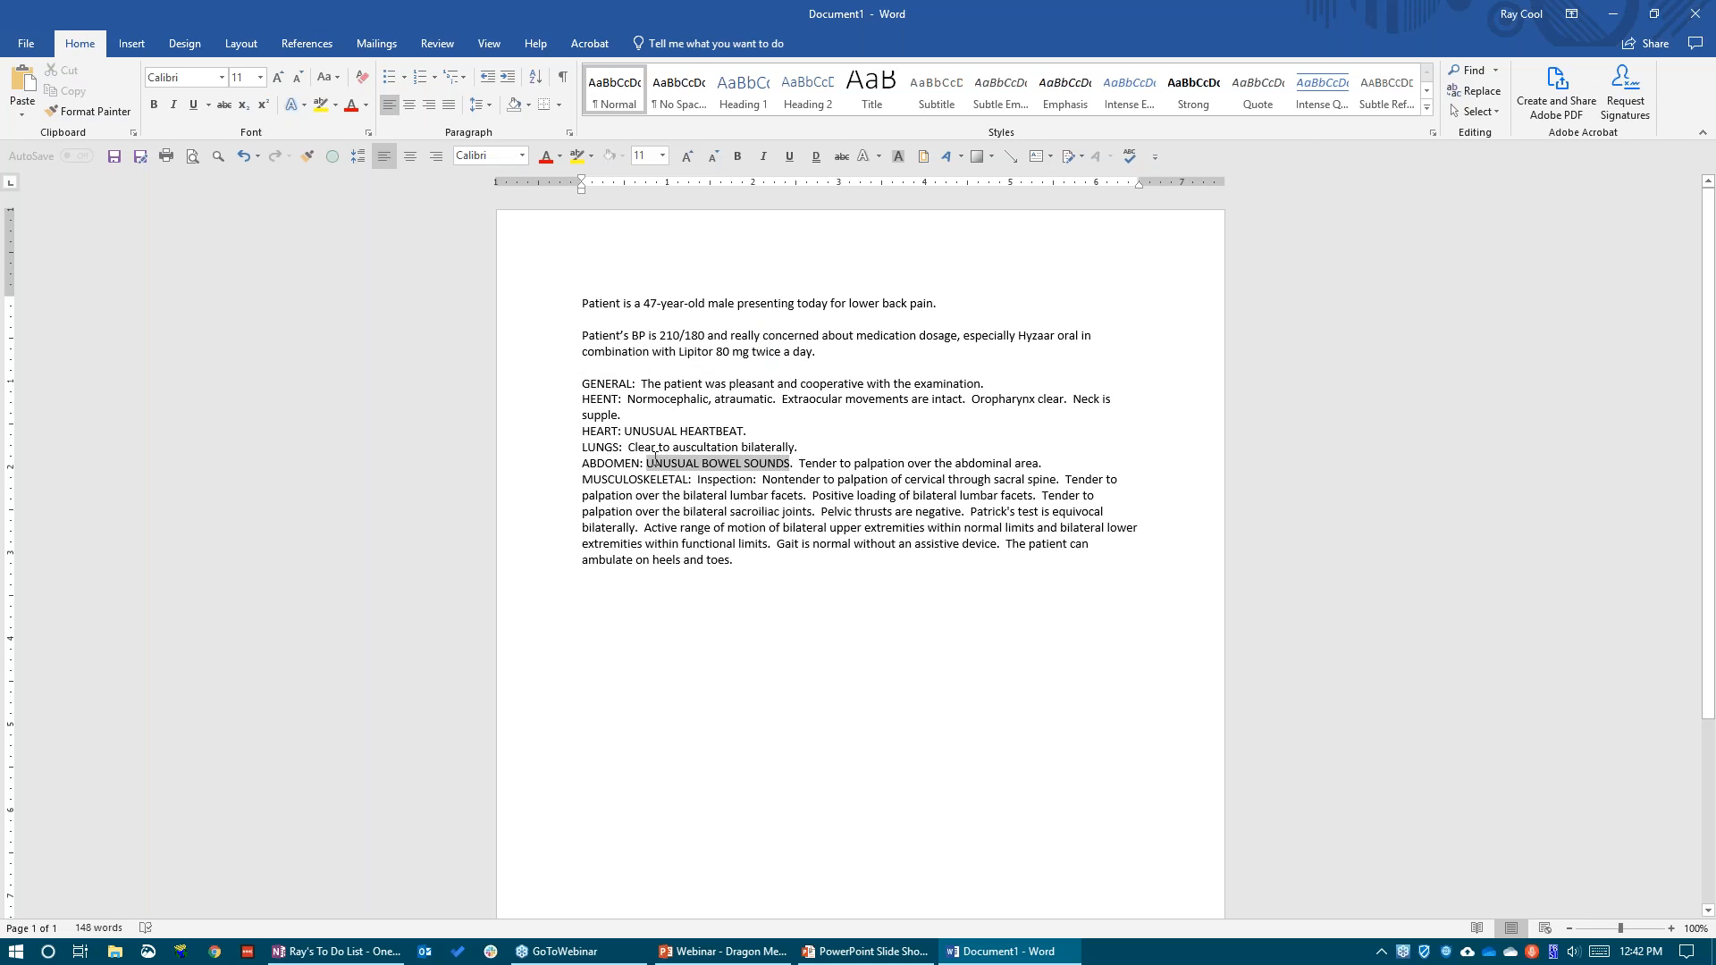
{"action": "left_click", "coordinate": [766, 463]}
{"action": "left_click_drag", "start_coordinate": [751, 424], "coordinate": [625, 431]}
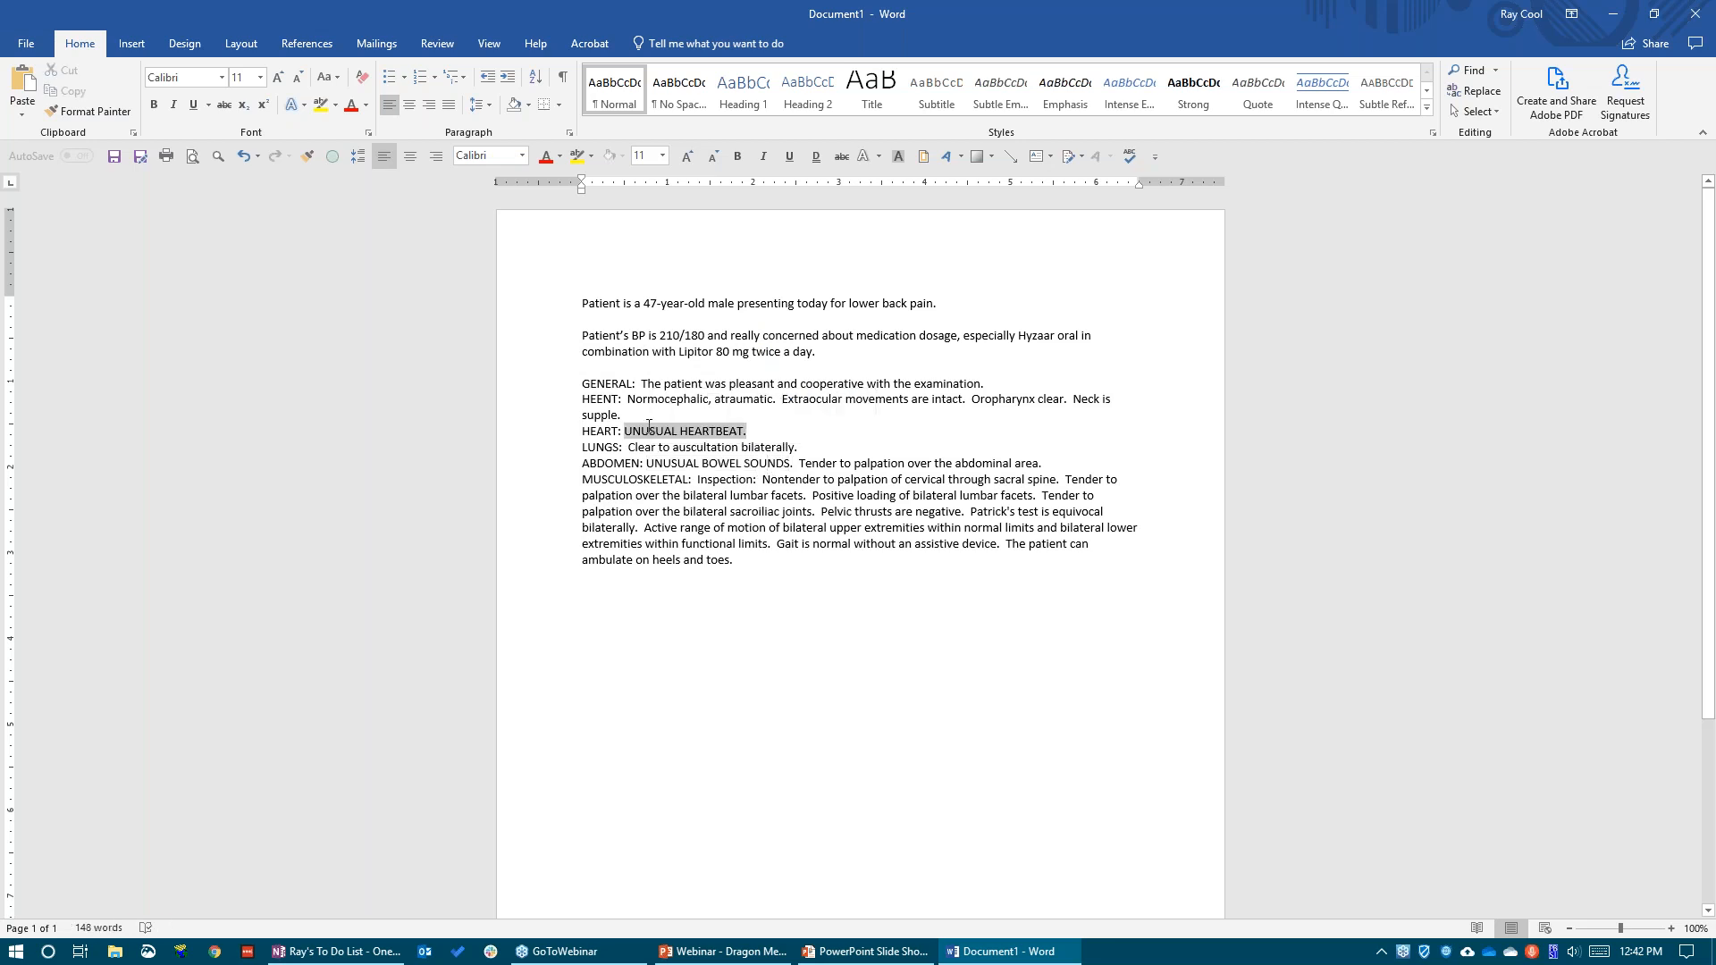
{"action": "left_click", "coordinate": [758, 560]}
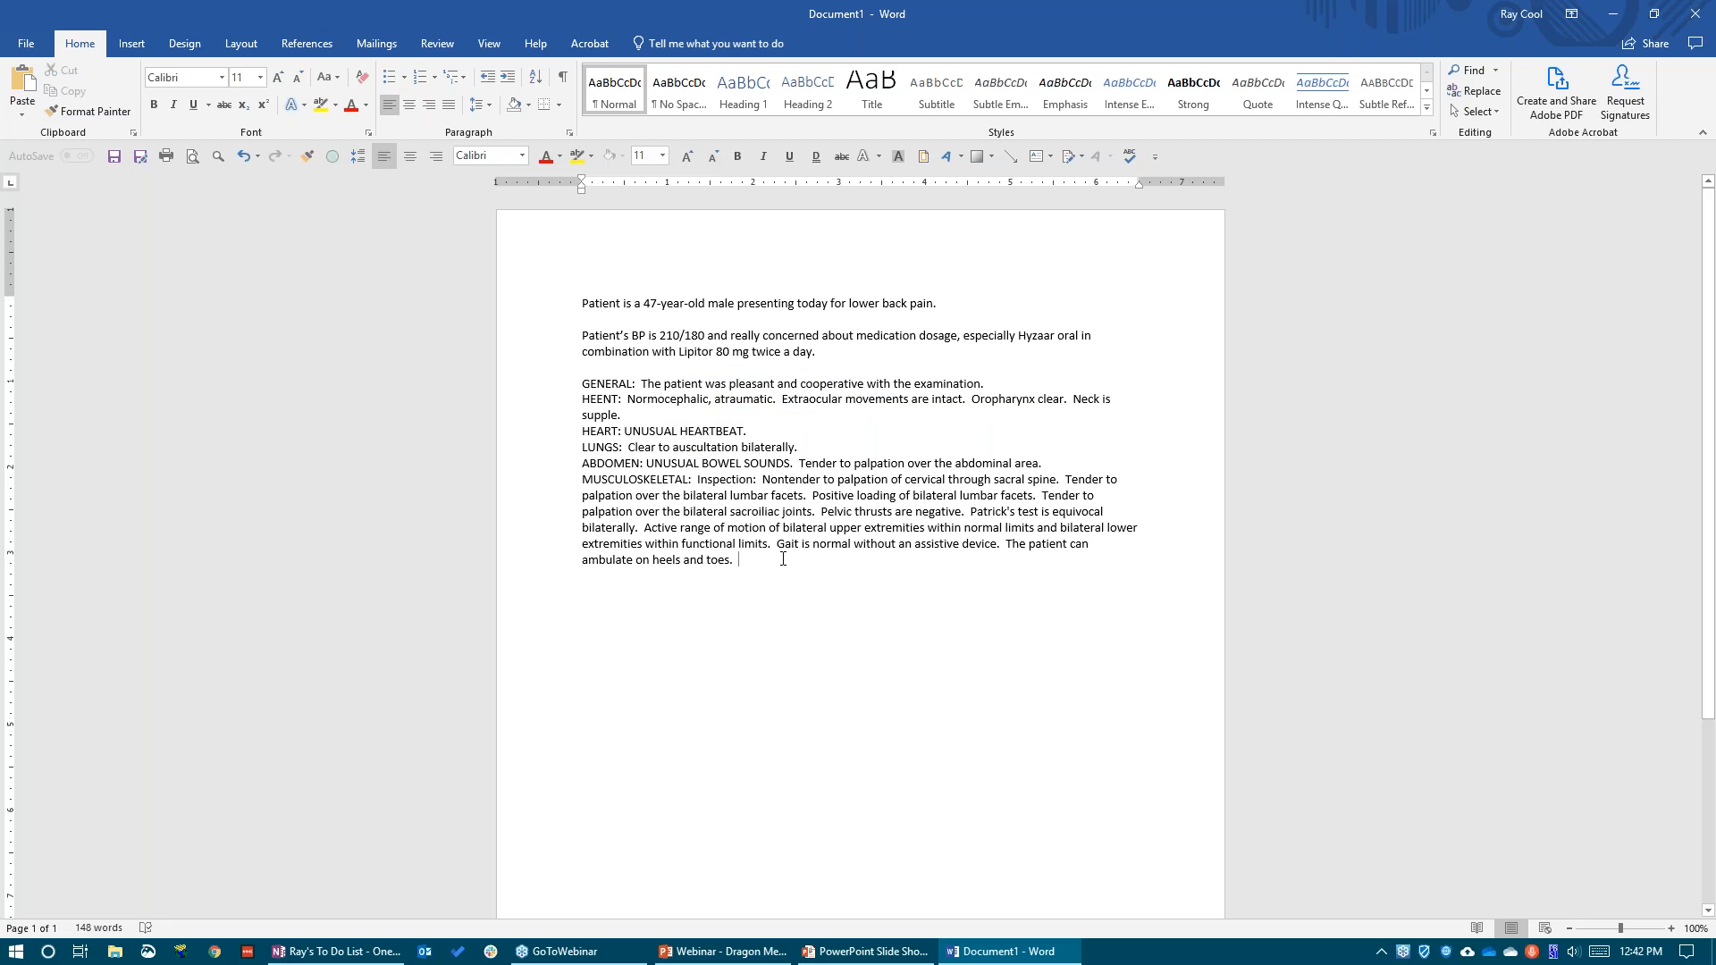
{"action": "key", "text": "Return"}
{"action": "left_click_drag", "start_coordinate": [795, 462], "coordinate": [646, 463]}
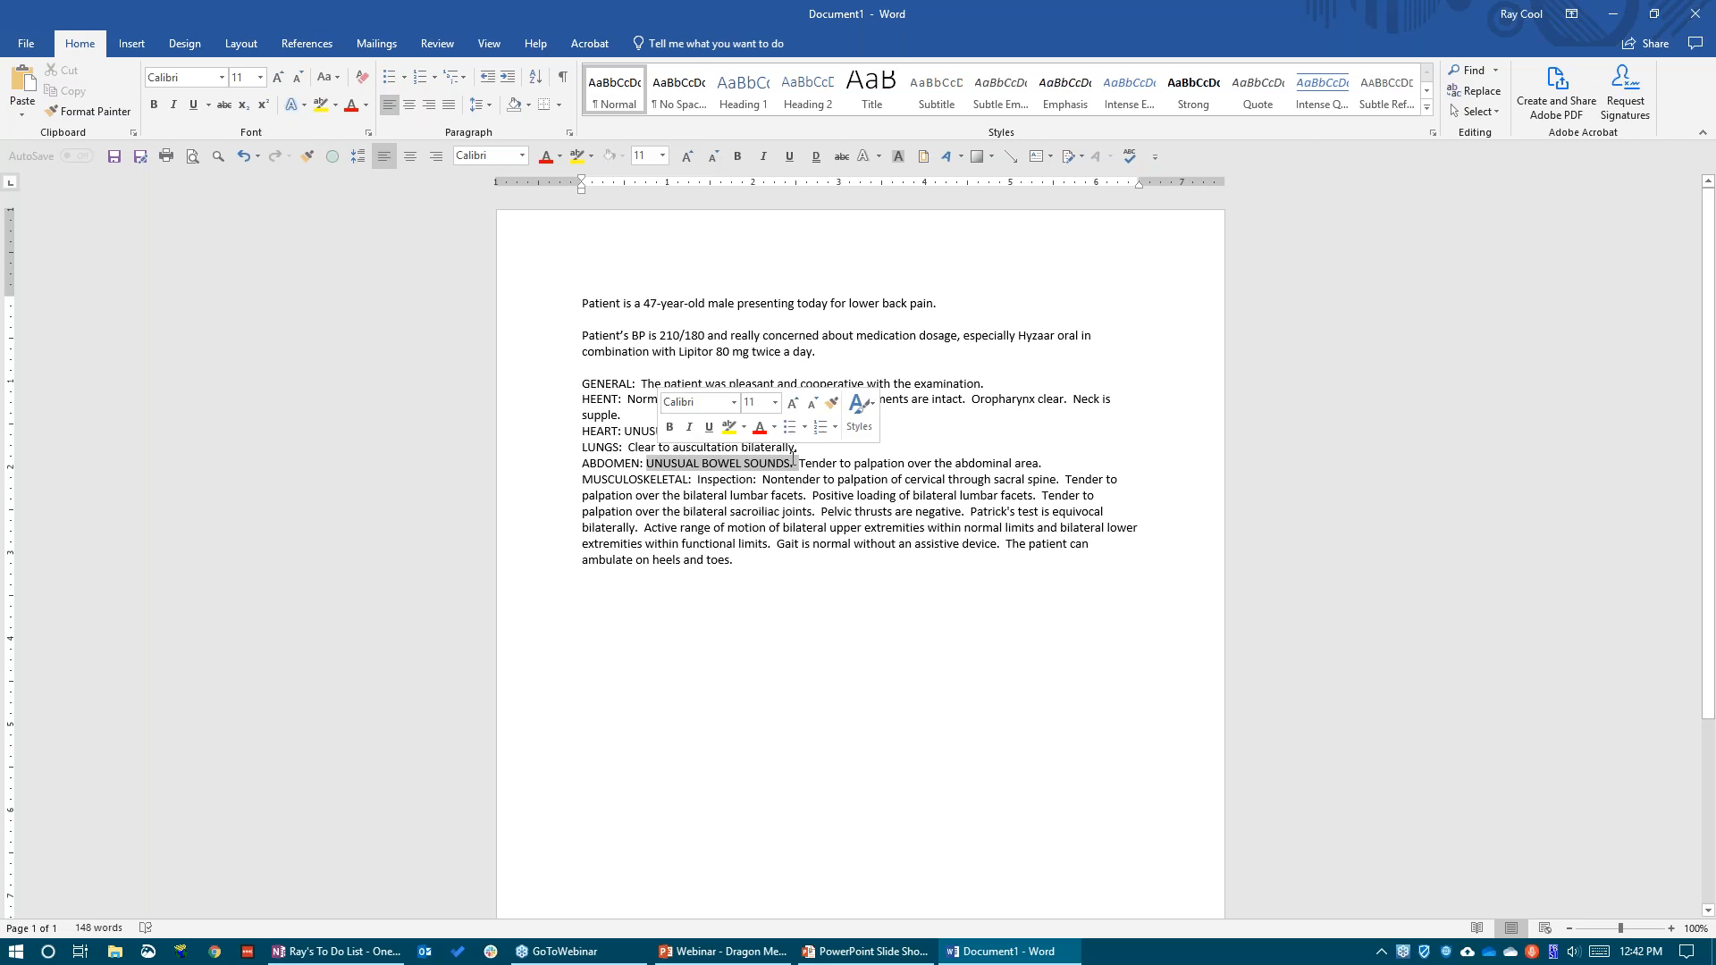
{"action": "left_click", "coordinate": [592, 591]}
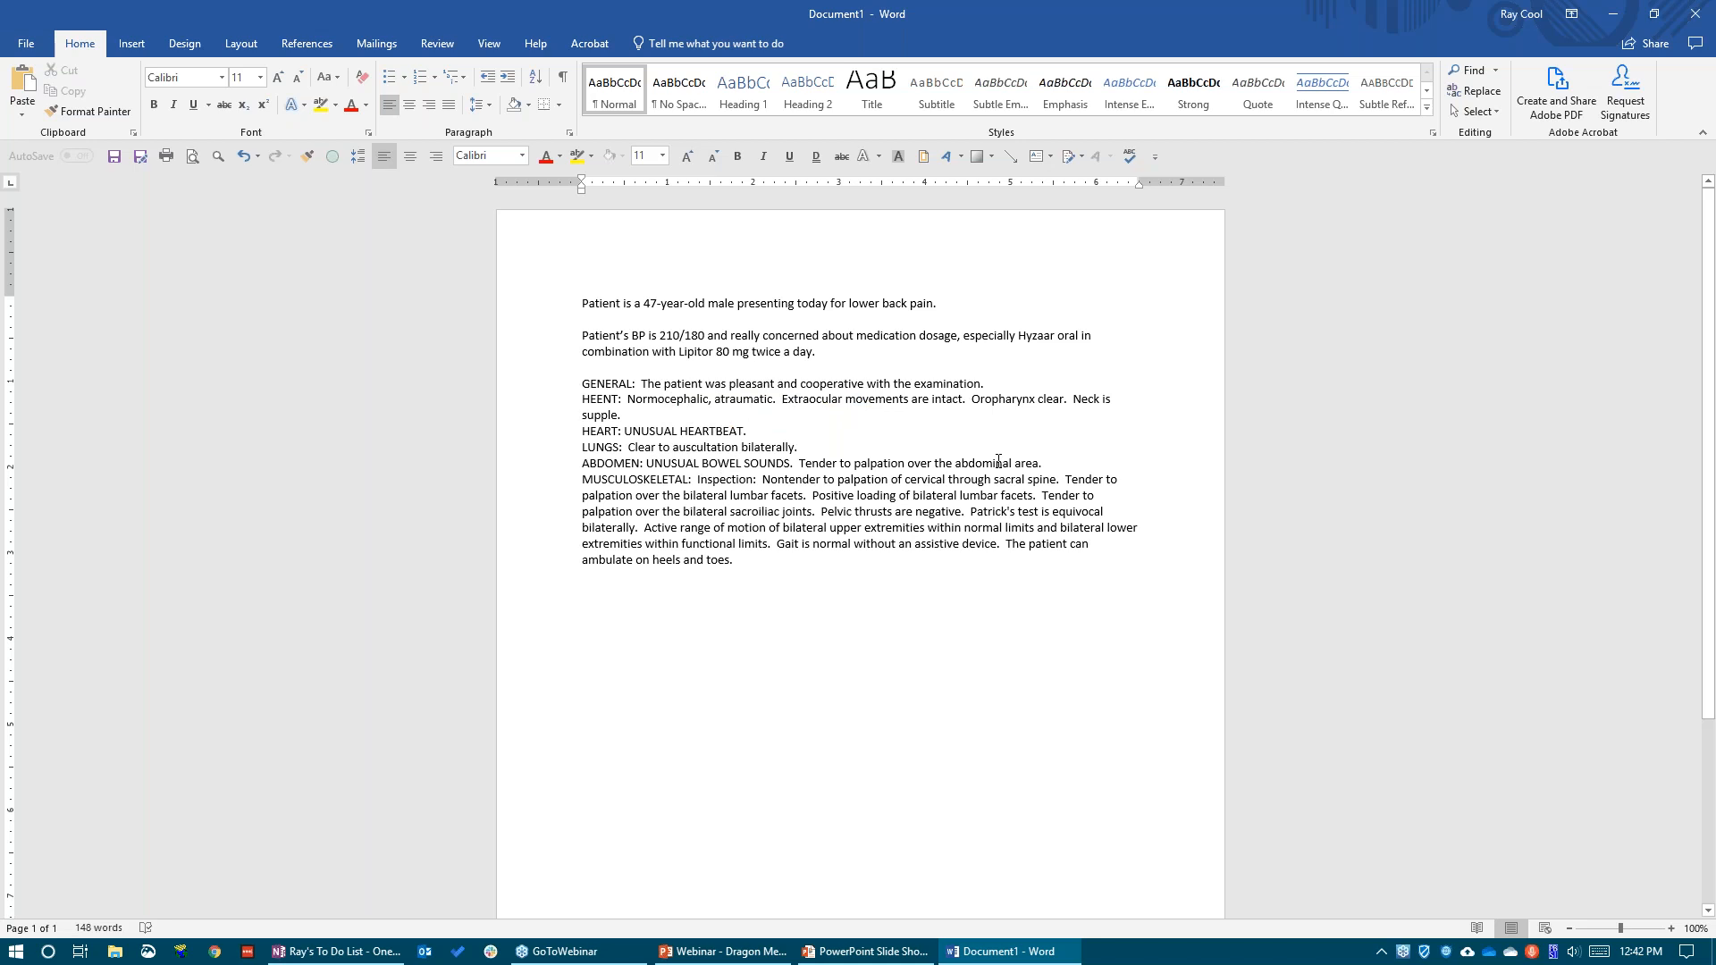
Consult the Select Command tip in the PowerPoint slide show, return to Word and highlight "Nontender to palpation" as an example phrase
{"action": "key", "text": "alt+Tab"}
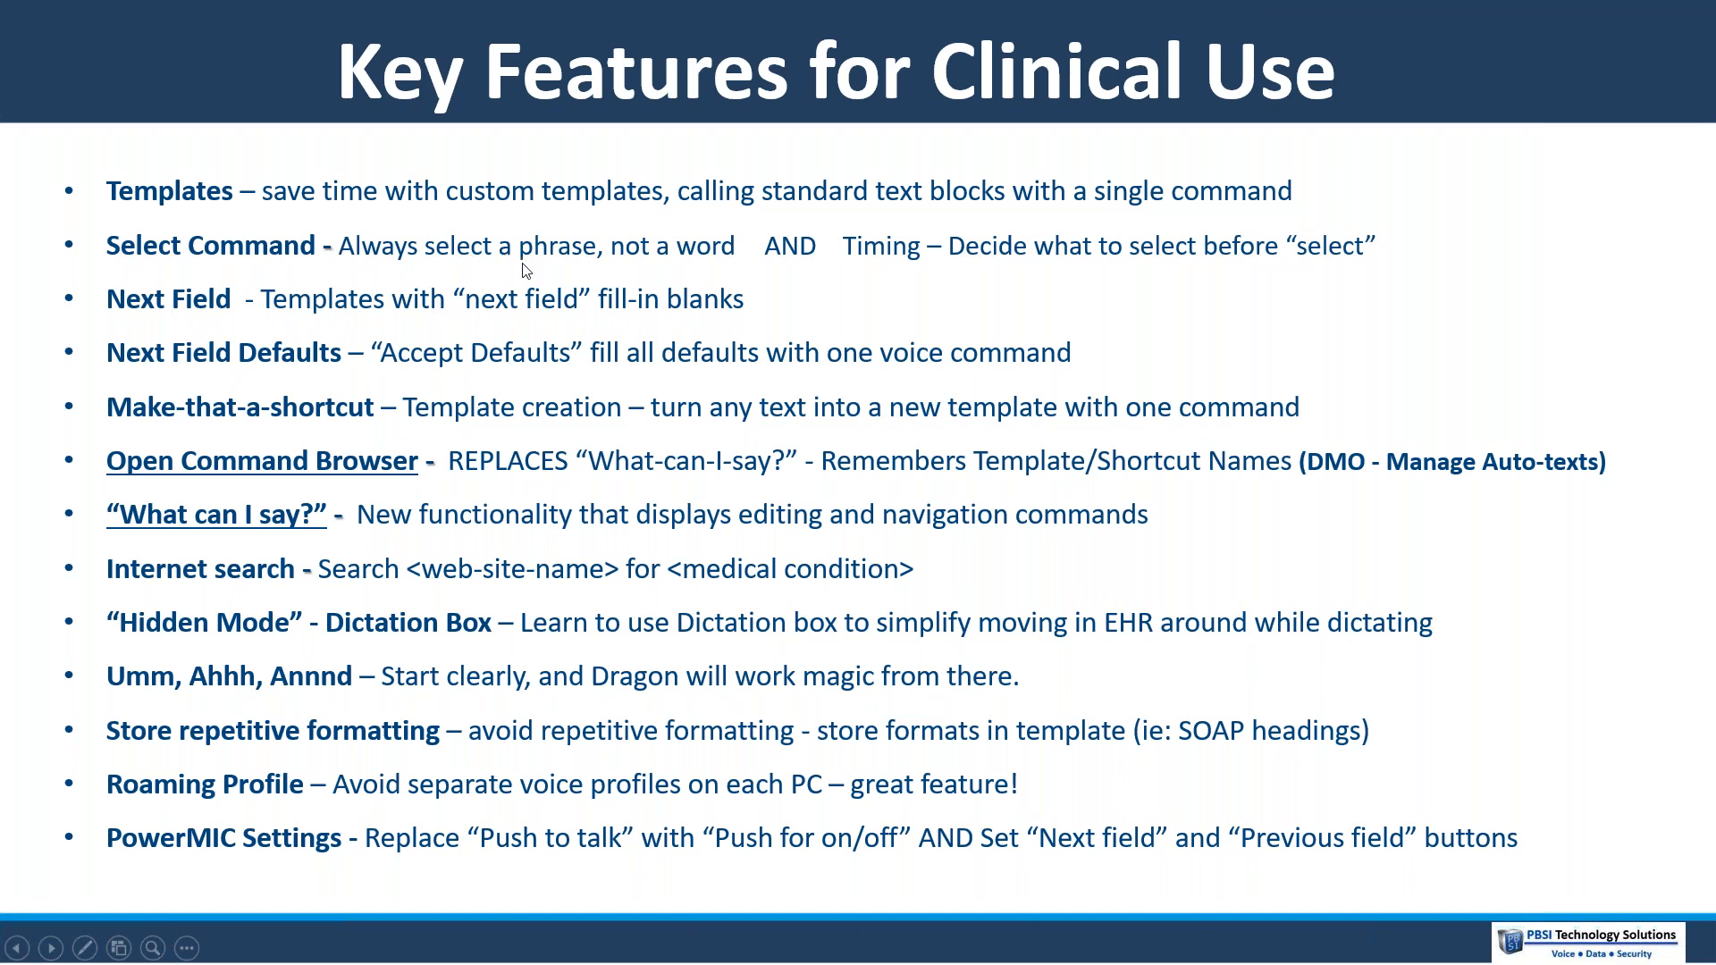
{"action": "key", "text": "alt+Tab"}
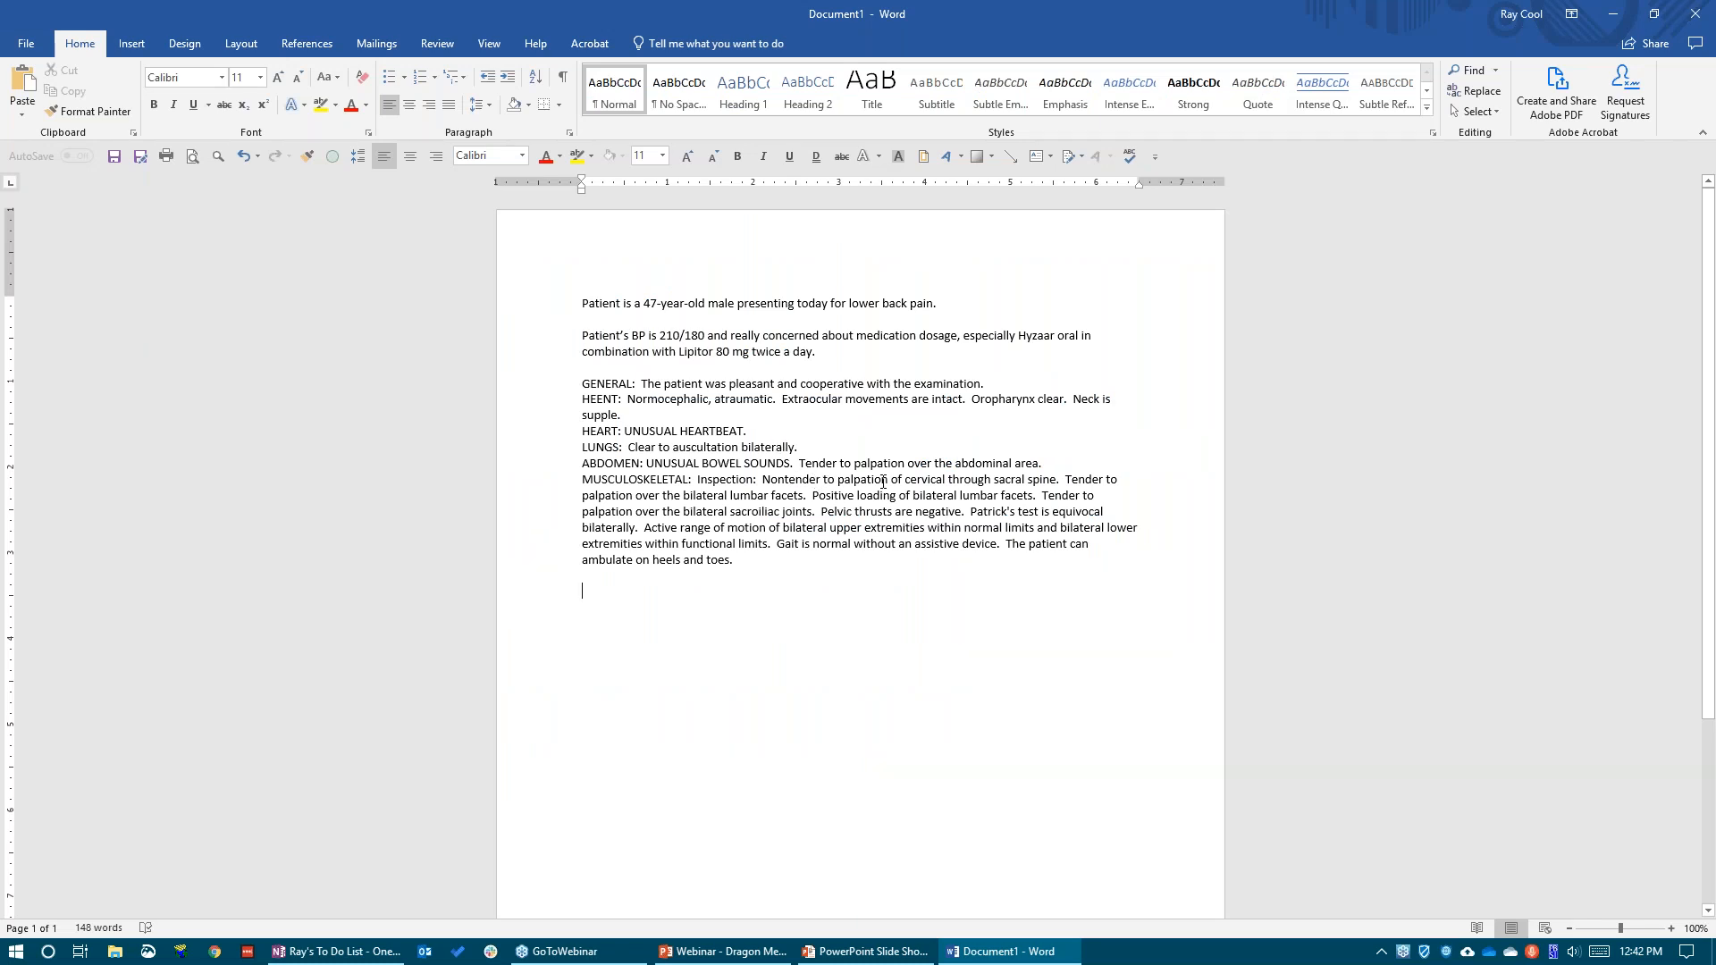
{"action": "left_click_drag", "start_coordinate": [825, 479], "coordinate": [766, 477]}
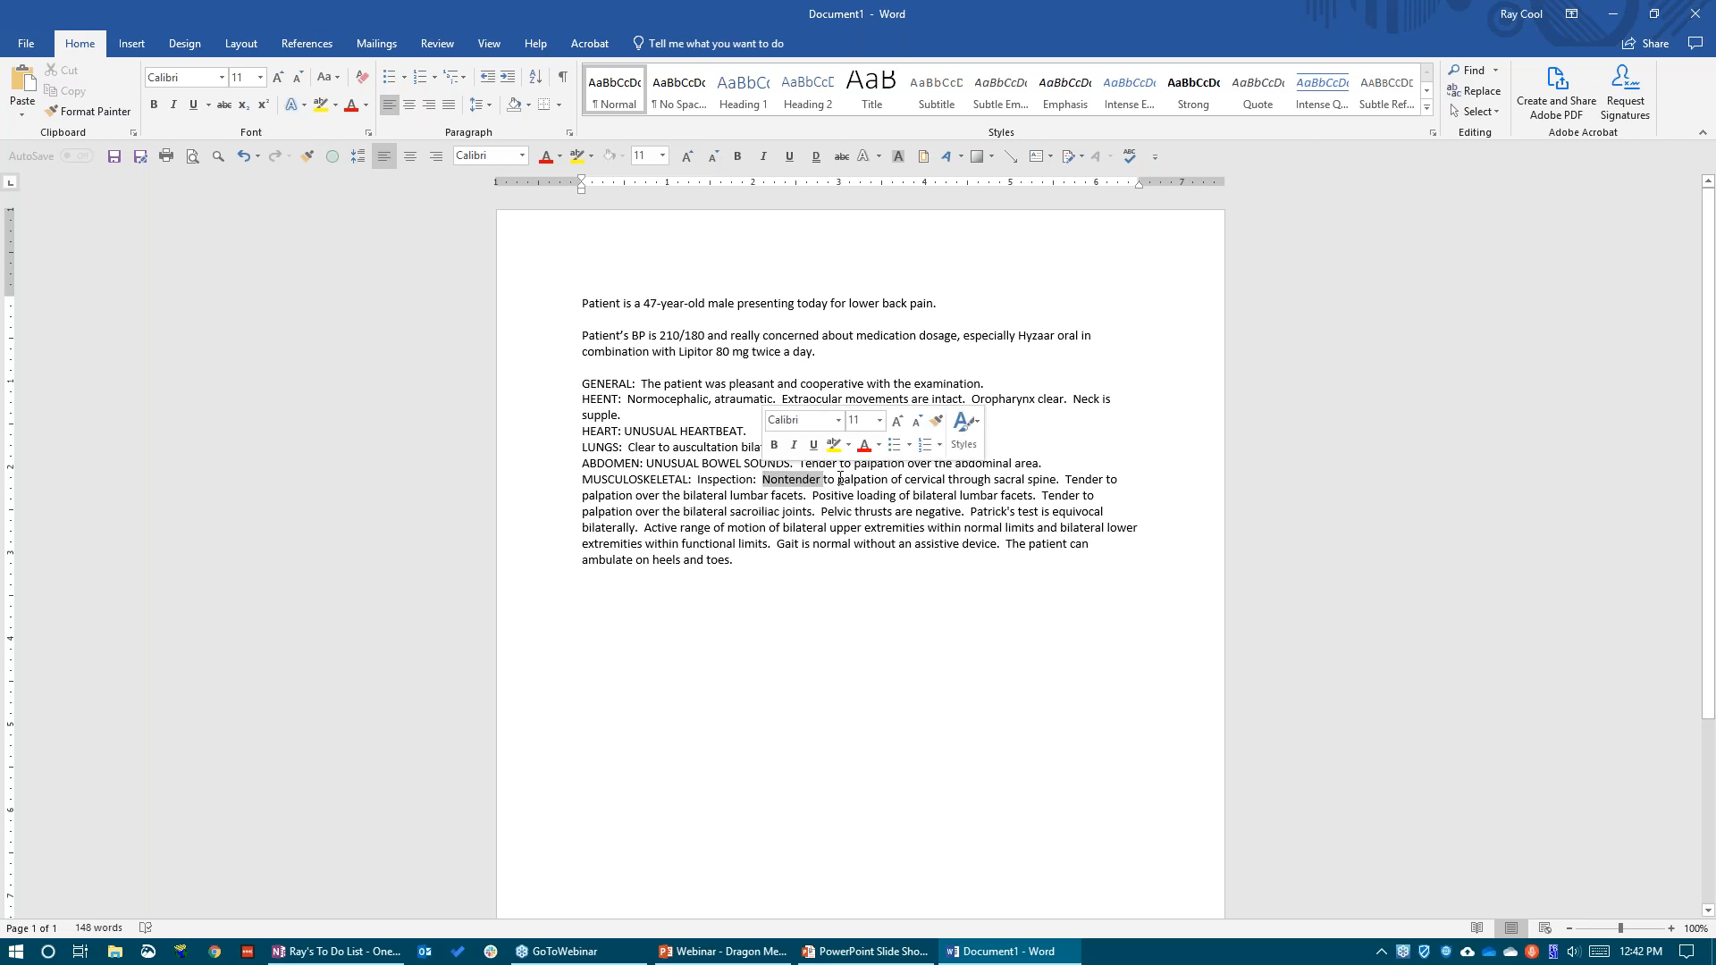
{"action": "left_click_drag", "start_coordinate": [888, 482], "coordinate": [766, 480]}
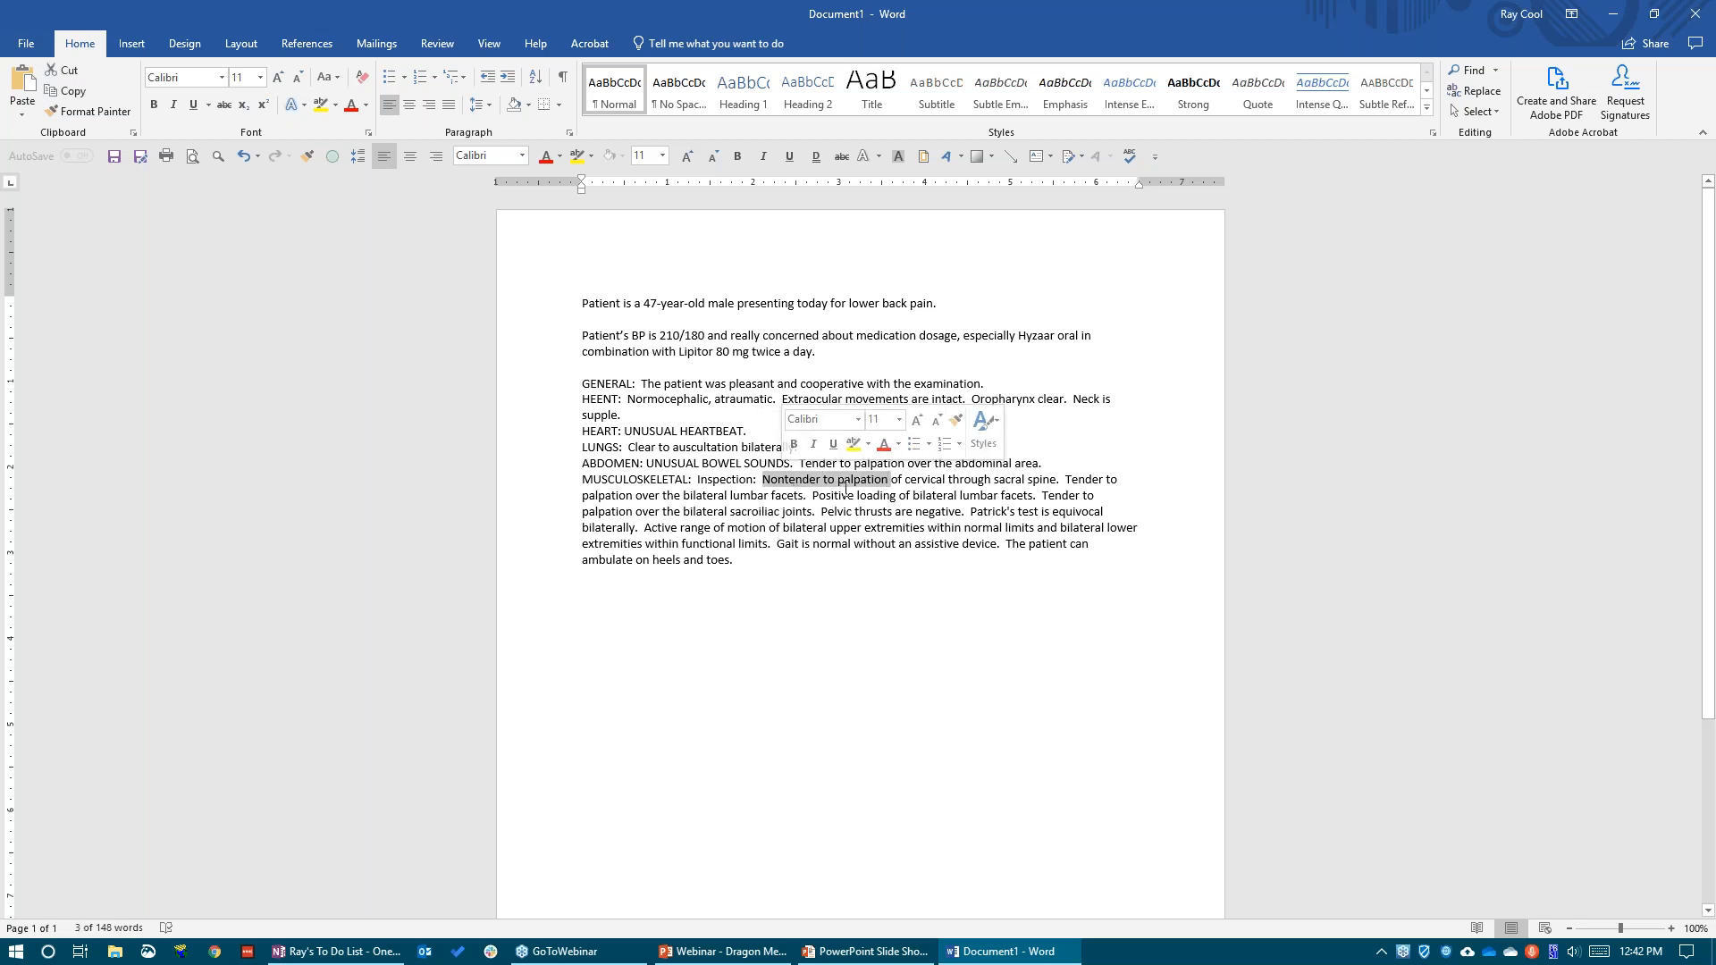
{"action": "left_click", "coordinate": [597, 590]}
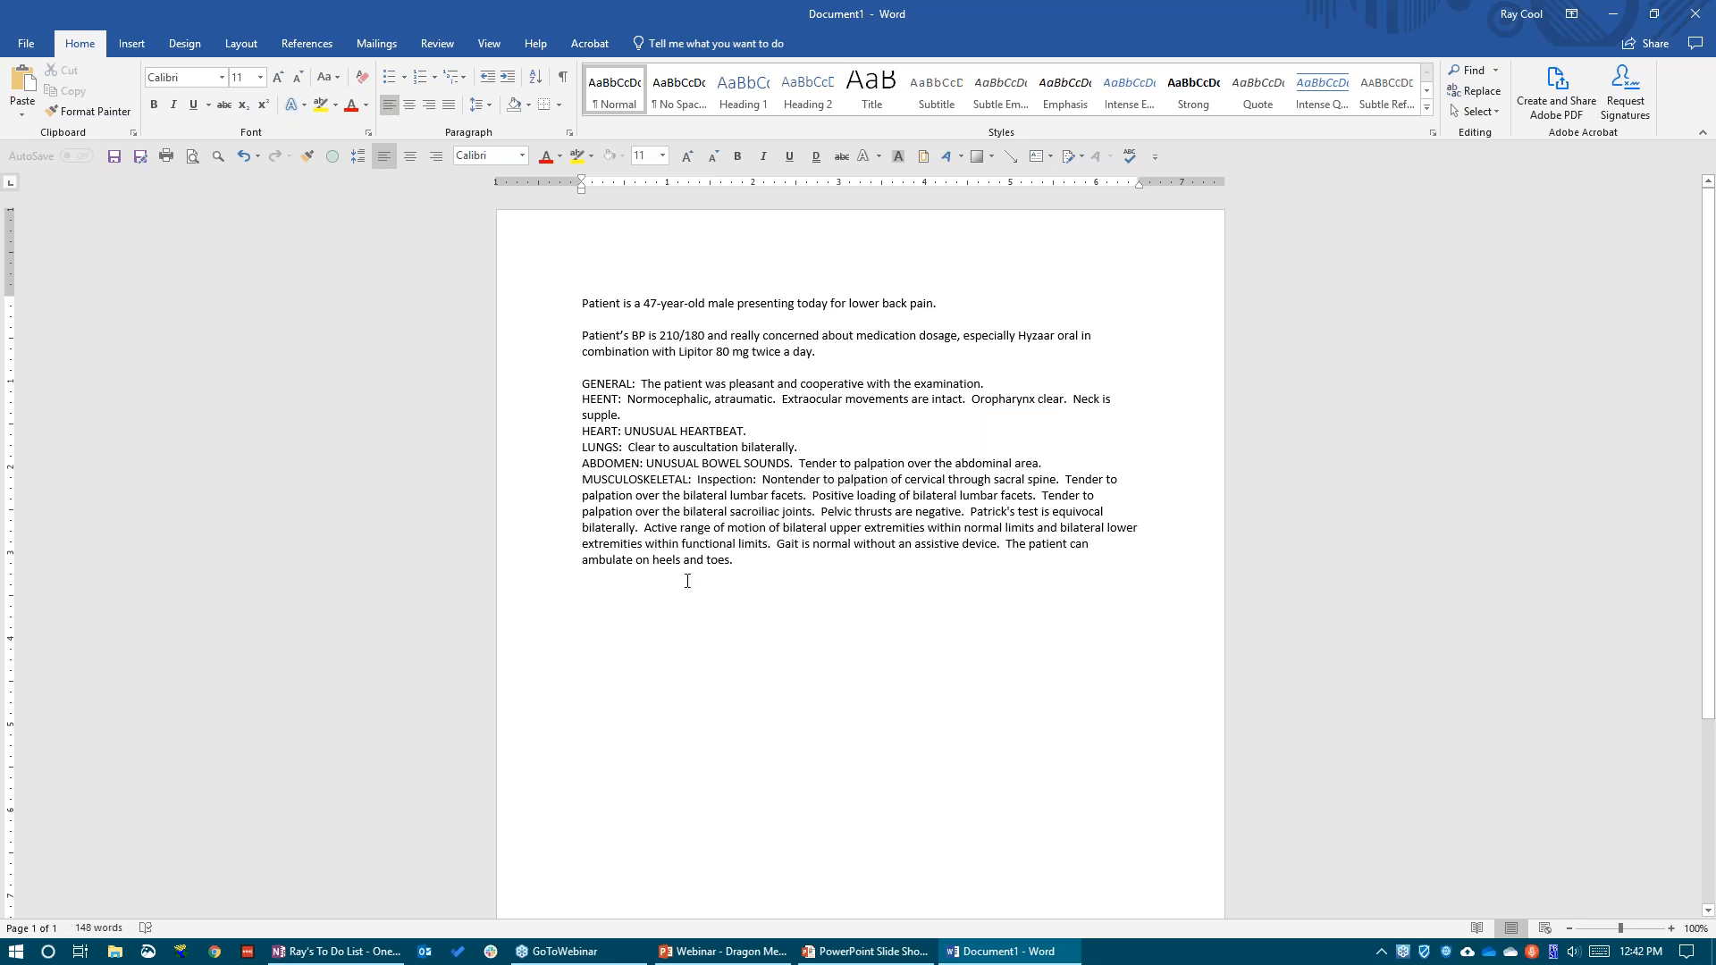
Look at the key features slide again, return to the Word document and delete all of its text
{"action": "key", "text": "alt+Tab"}
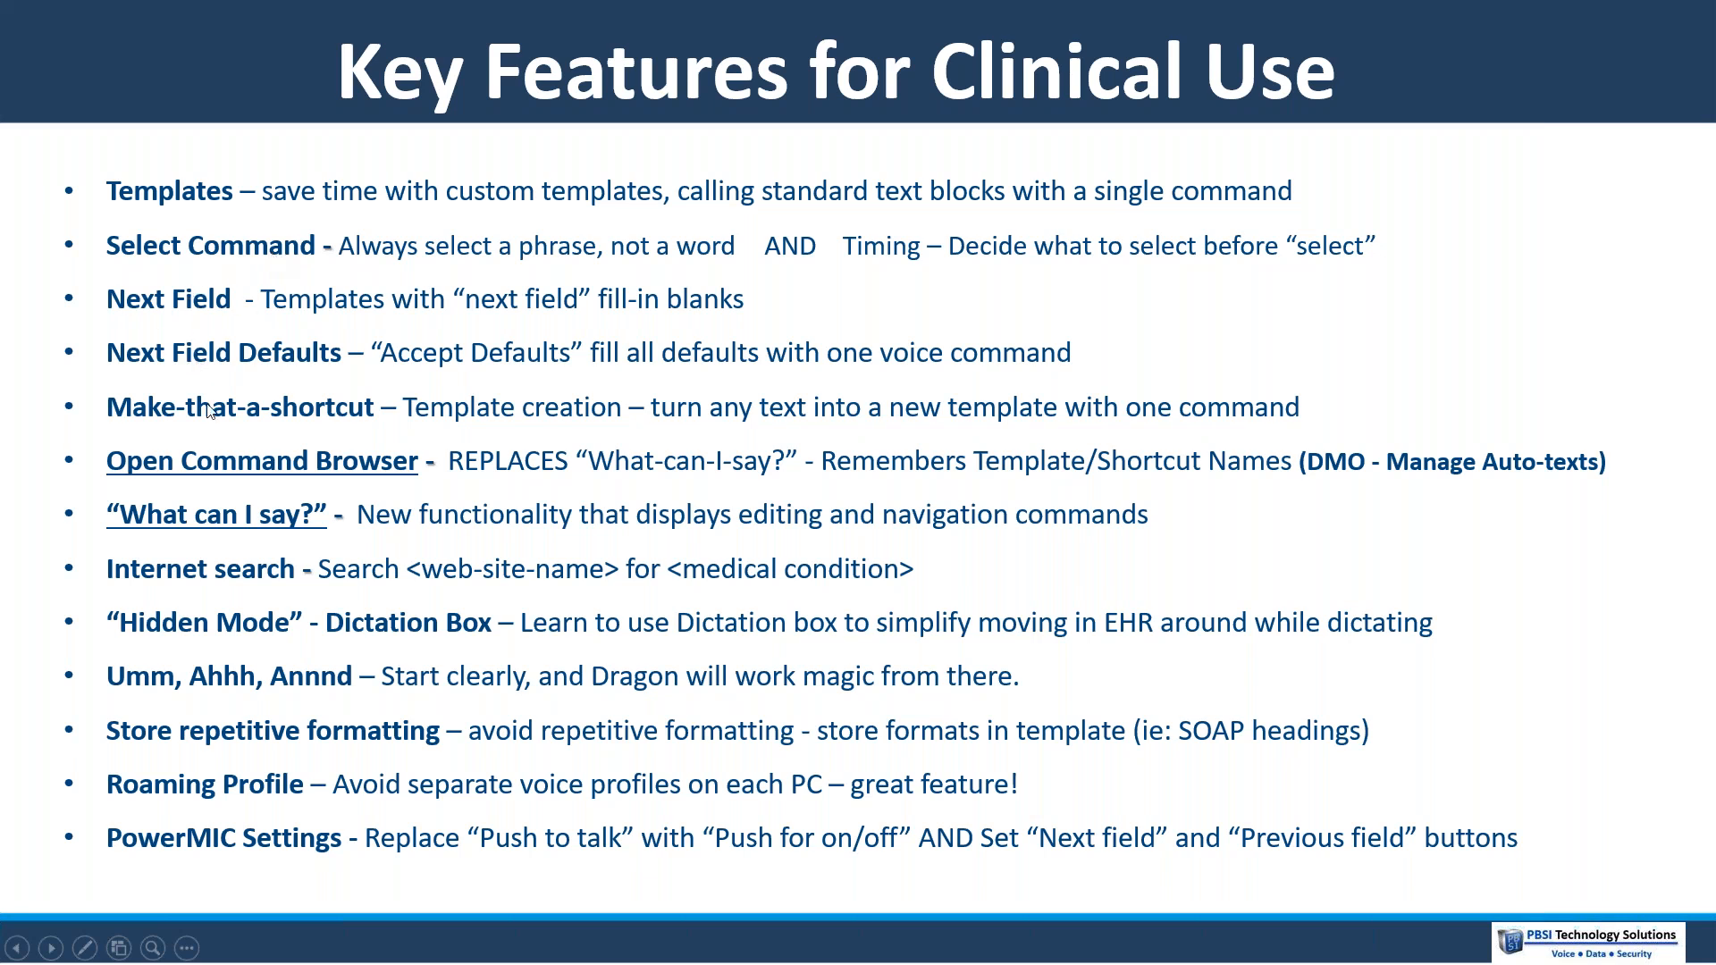
{"action": "key", "text": "alt+Tab"}
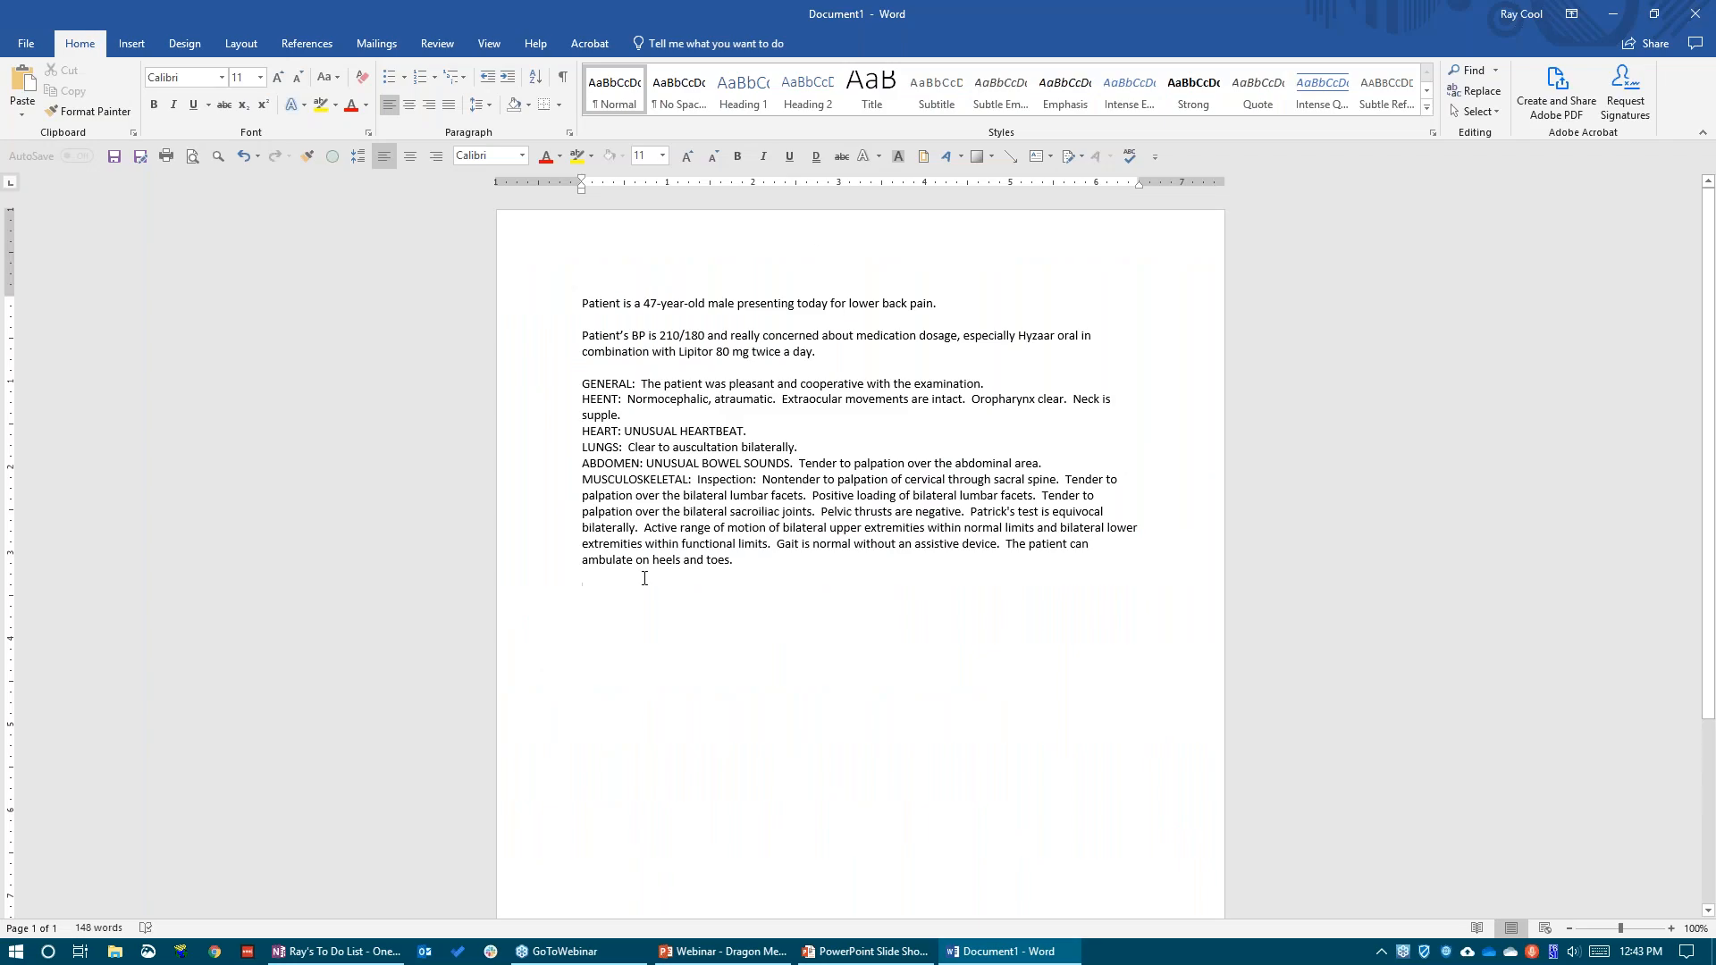
{"action": "left_click_drag", "start_coordinate": [584, 590], "coordinate": [550, 301]}
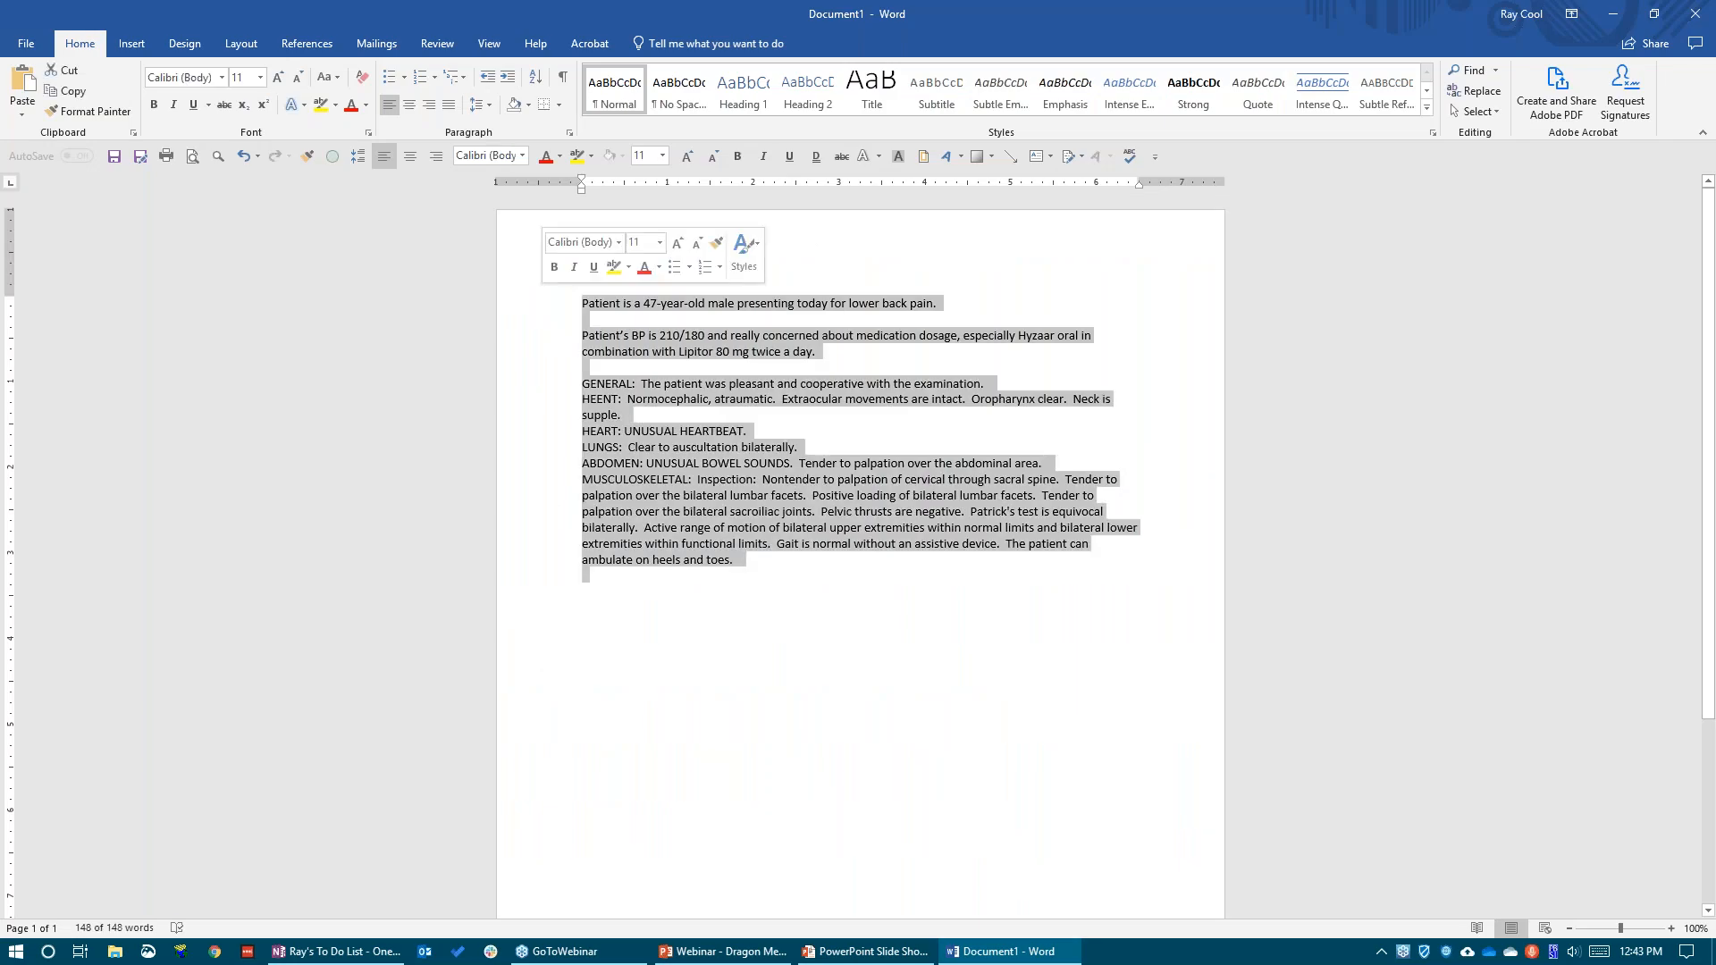
{"action": "key", "text": "Delete"}
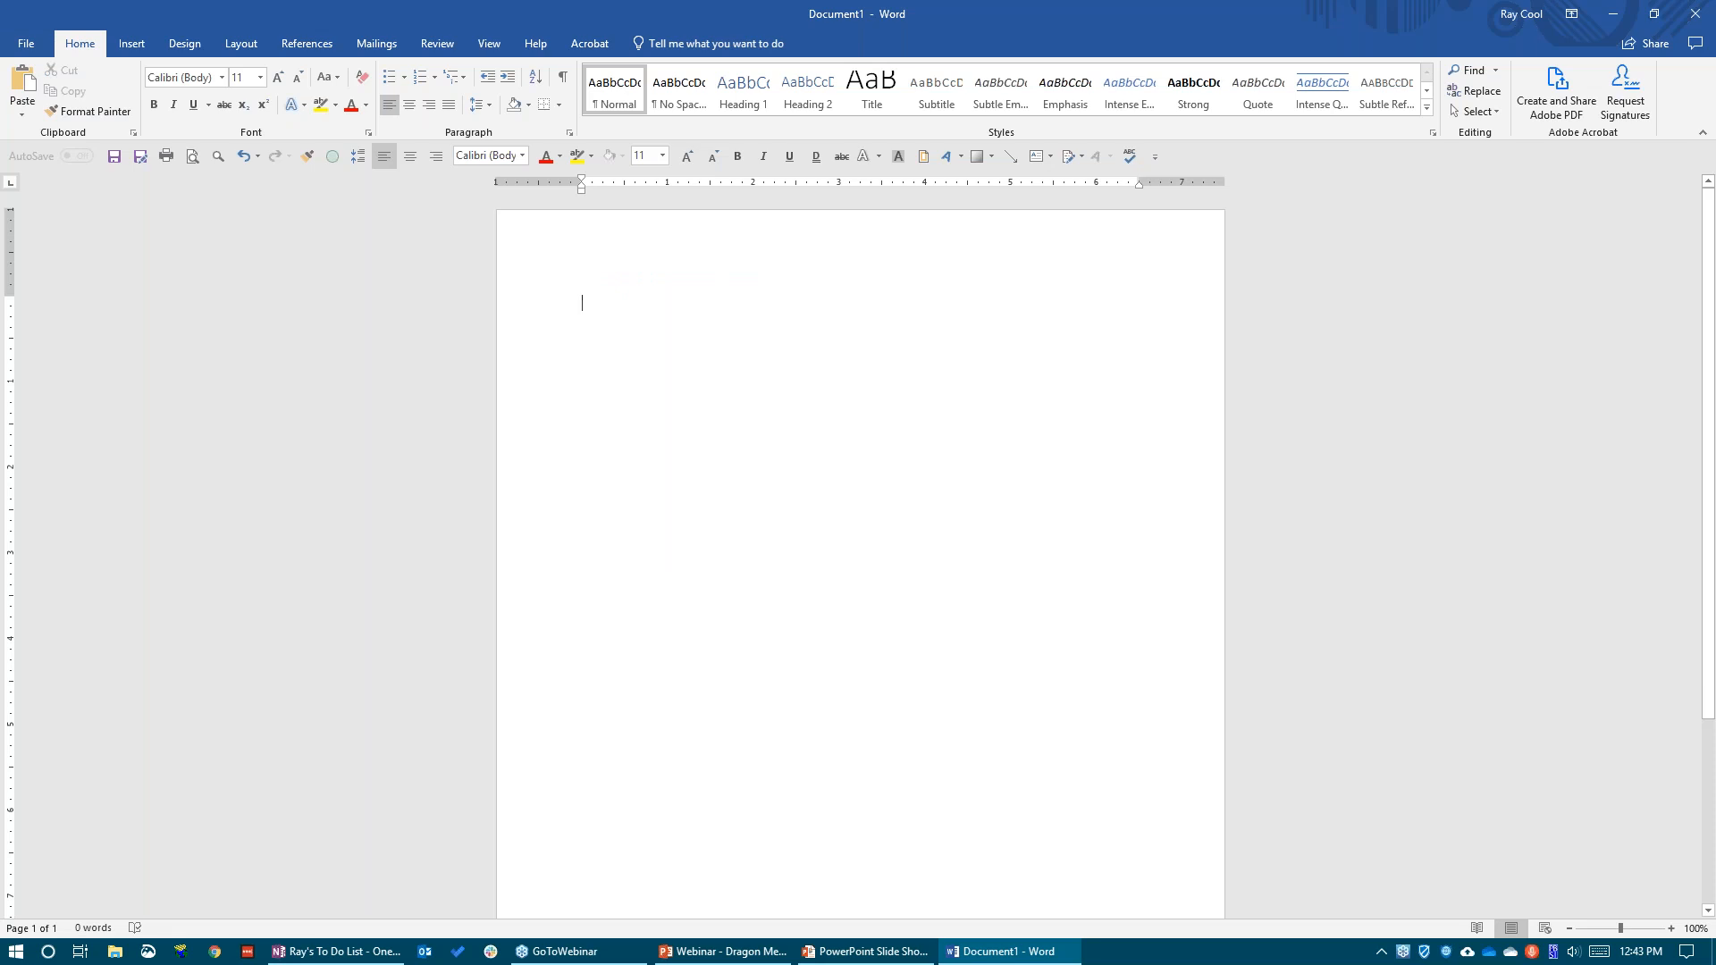
Activate dictation, insert the referral letter template and fill the "Patient presented today" field with "with lower back pain."
{"action": "key", "text": "KP_Add"}
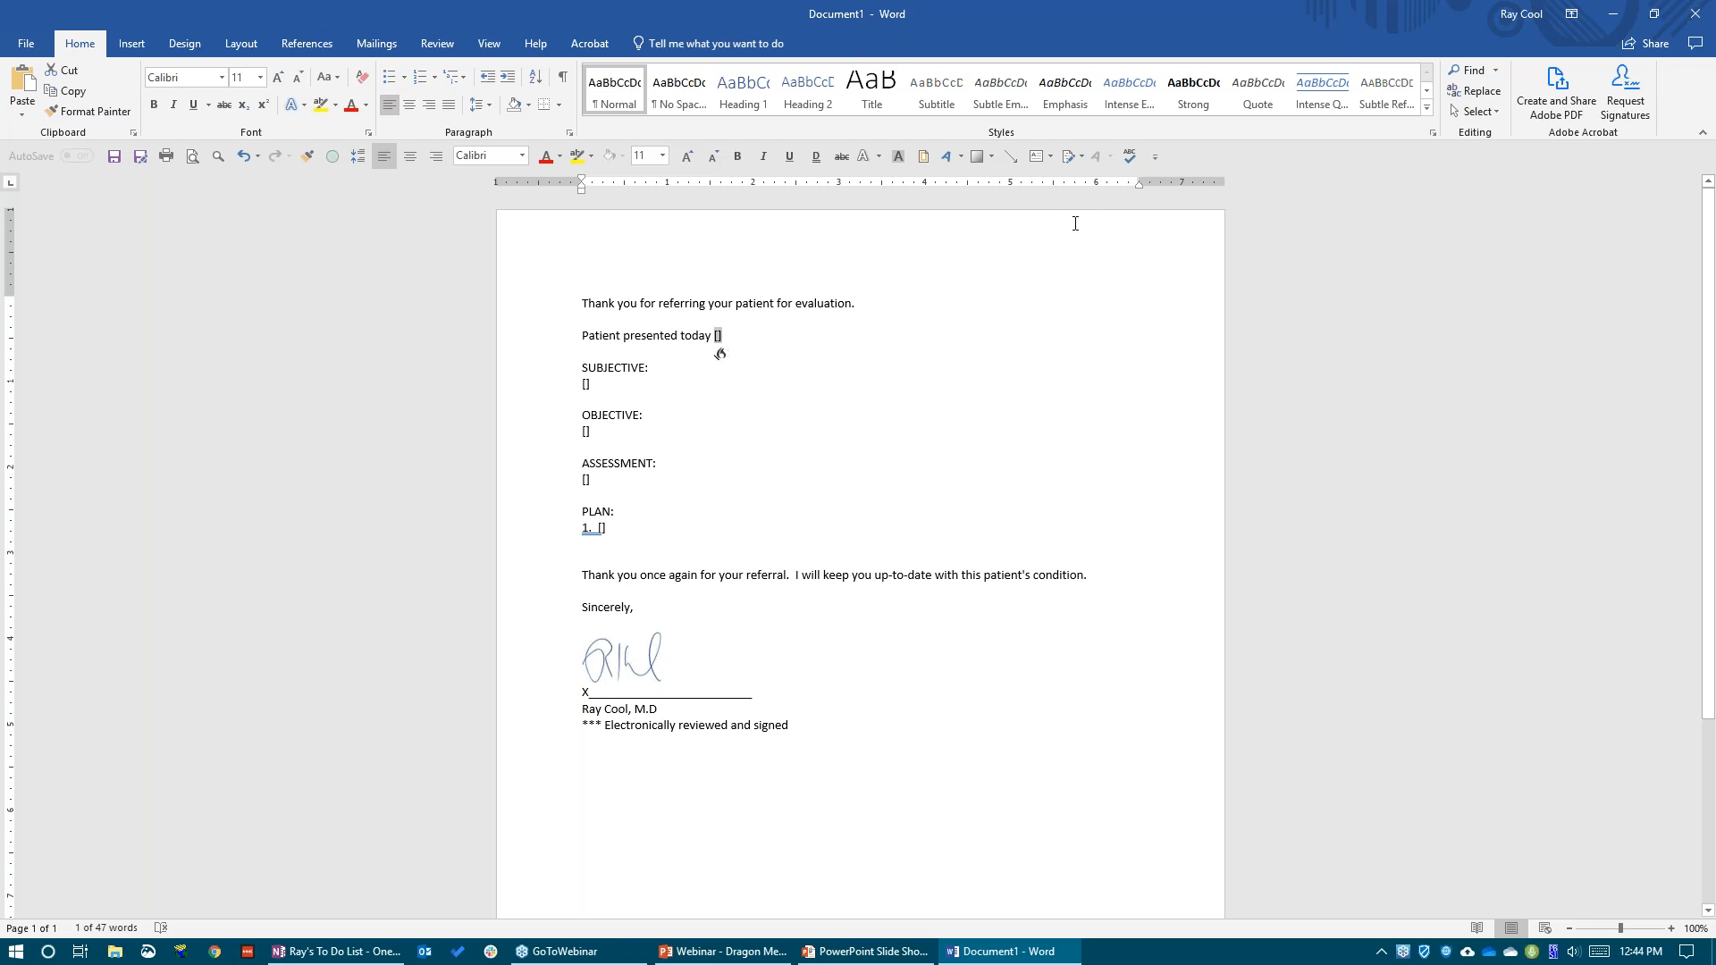
{"action": "type", "text": "with lower back pain."}
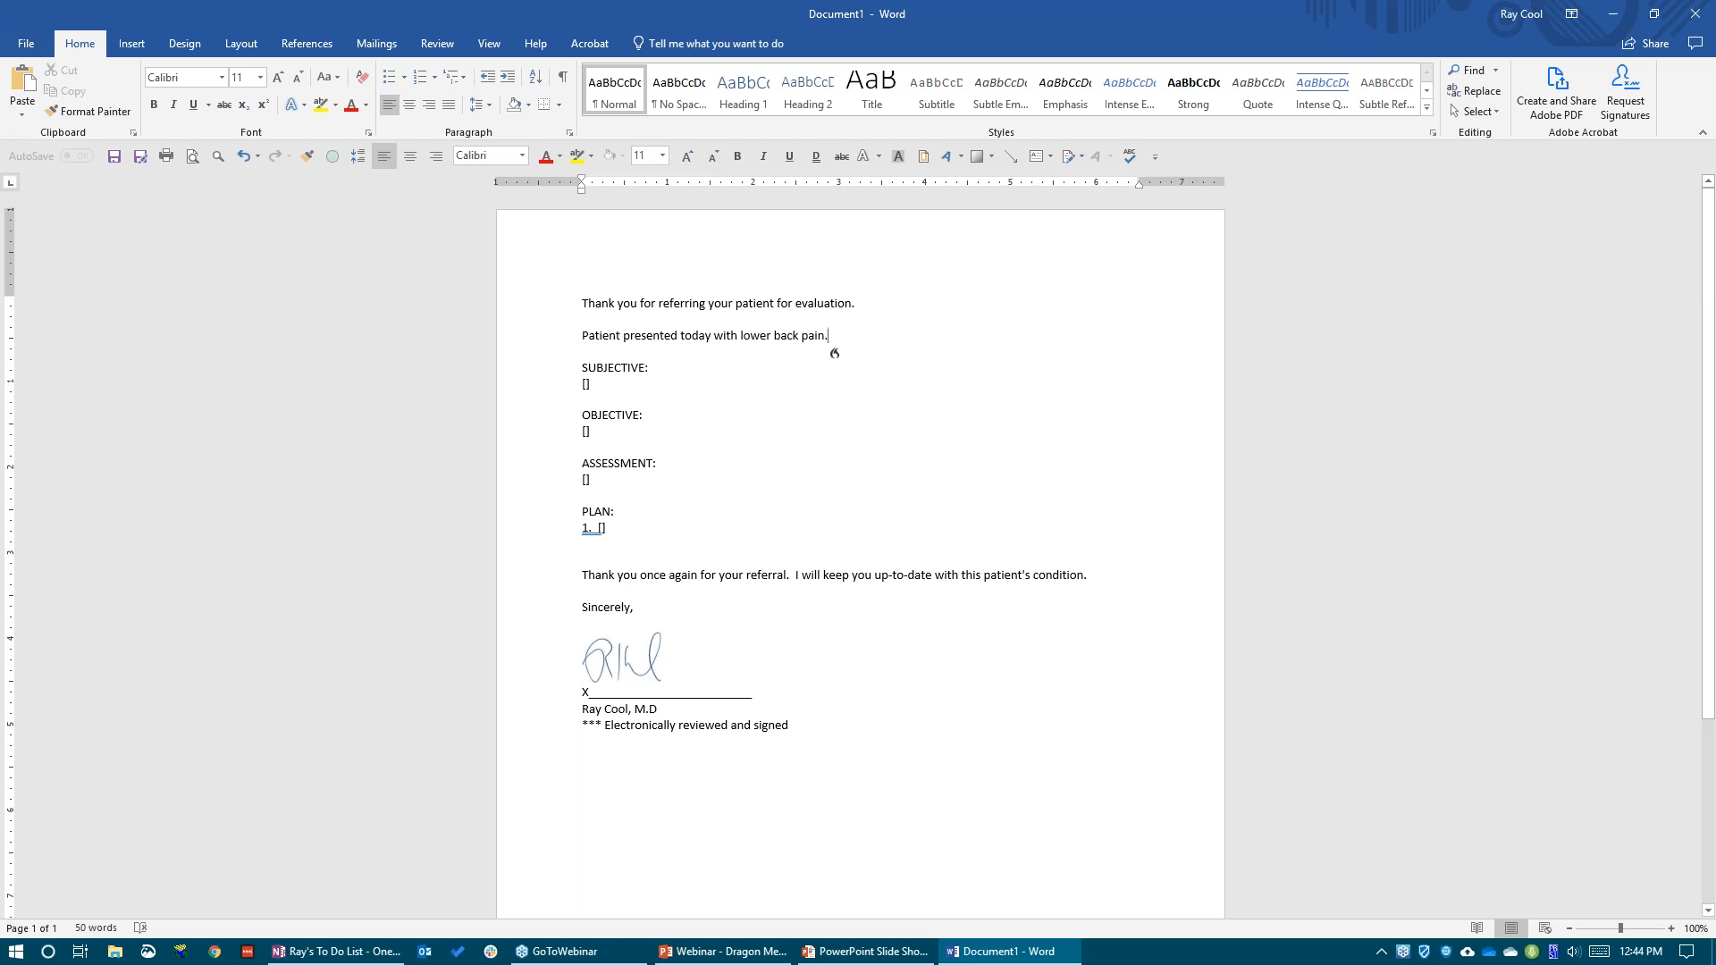
Fill SUBJECTIVE with the review of systems, noting GLANDS as "UNUSUAL SYMPTOMS", and dictate the pain observation, assessment and one-week return visit plan
{"action": "double_click", "coordinate": [585, 385]}
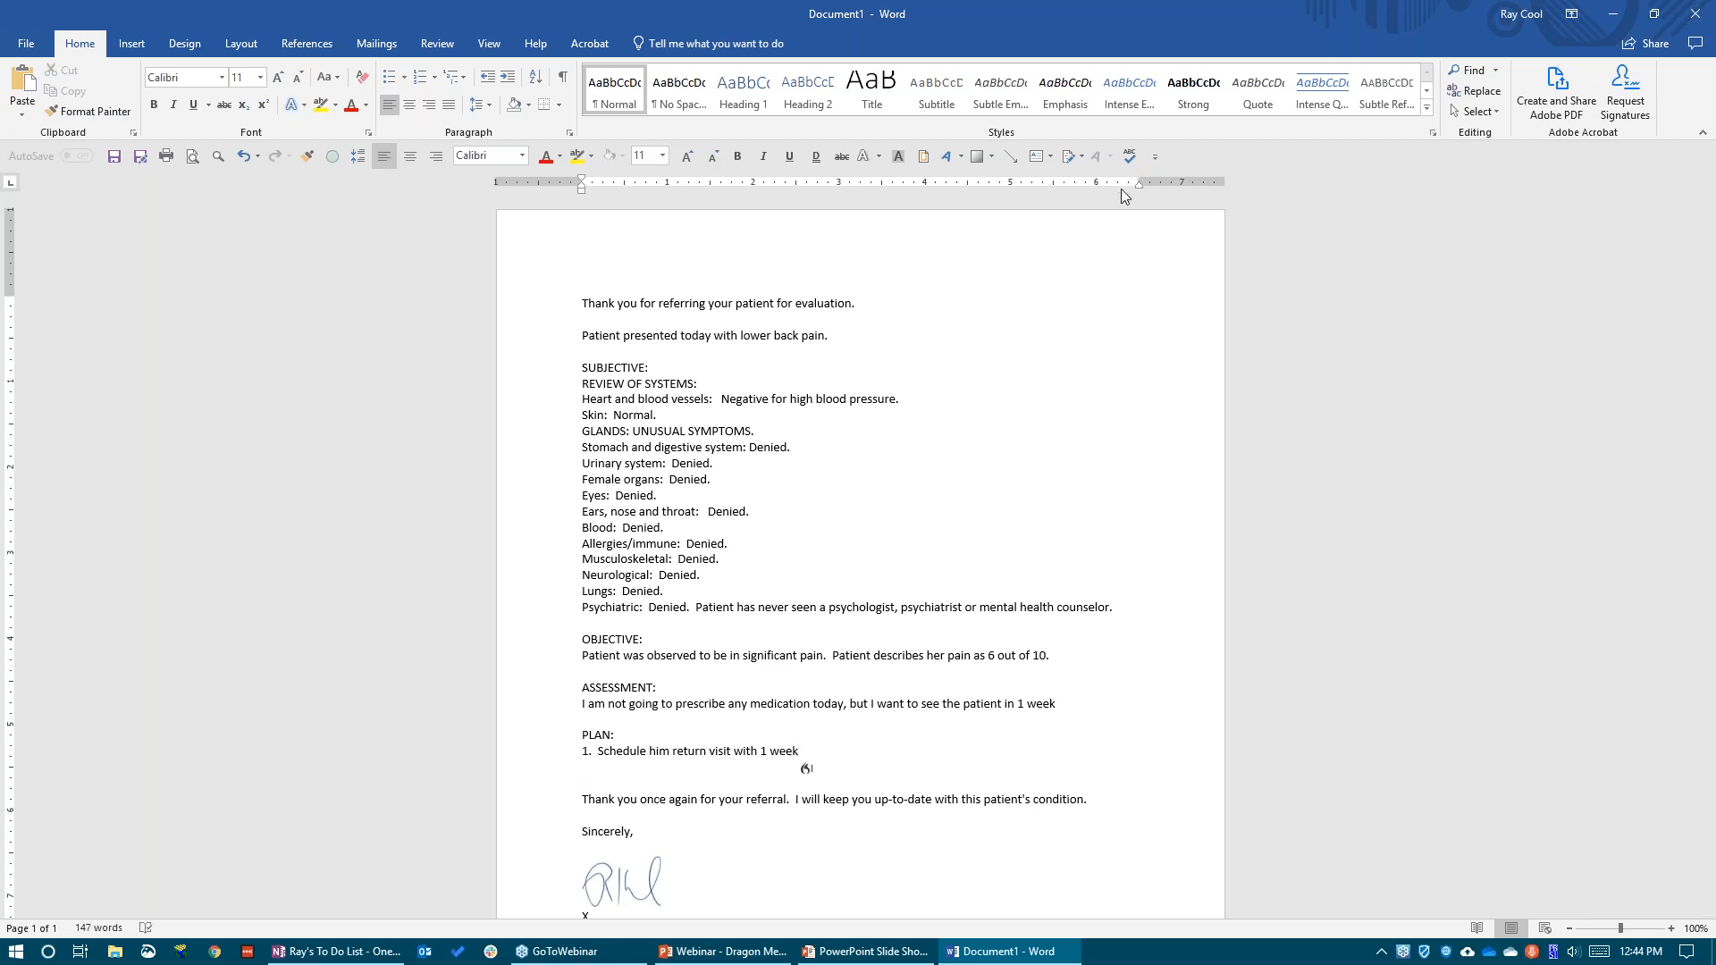
Reword the PLAN item as "Schedule the patient to return with 1 week" and delete the whole referral letter, including the signature block
{"action": "left_click_drag", "start_coordinate": [810, 748], "coordinate": [597, 753]}
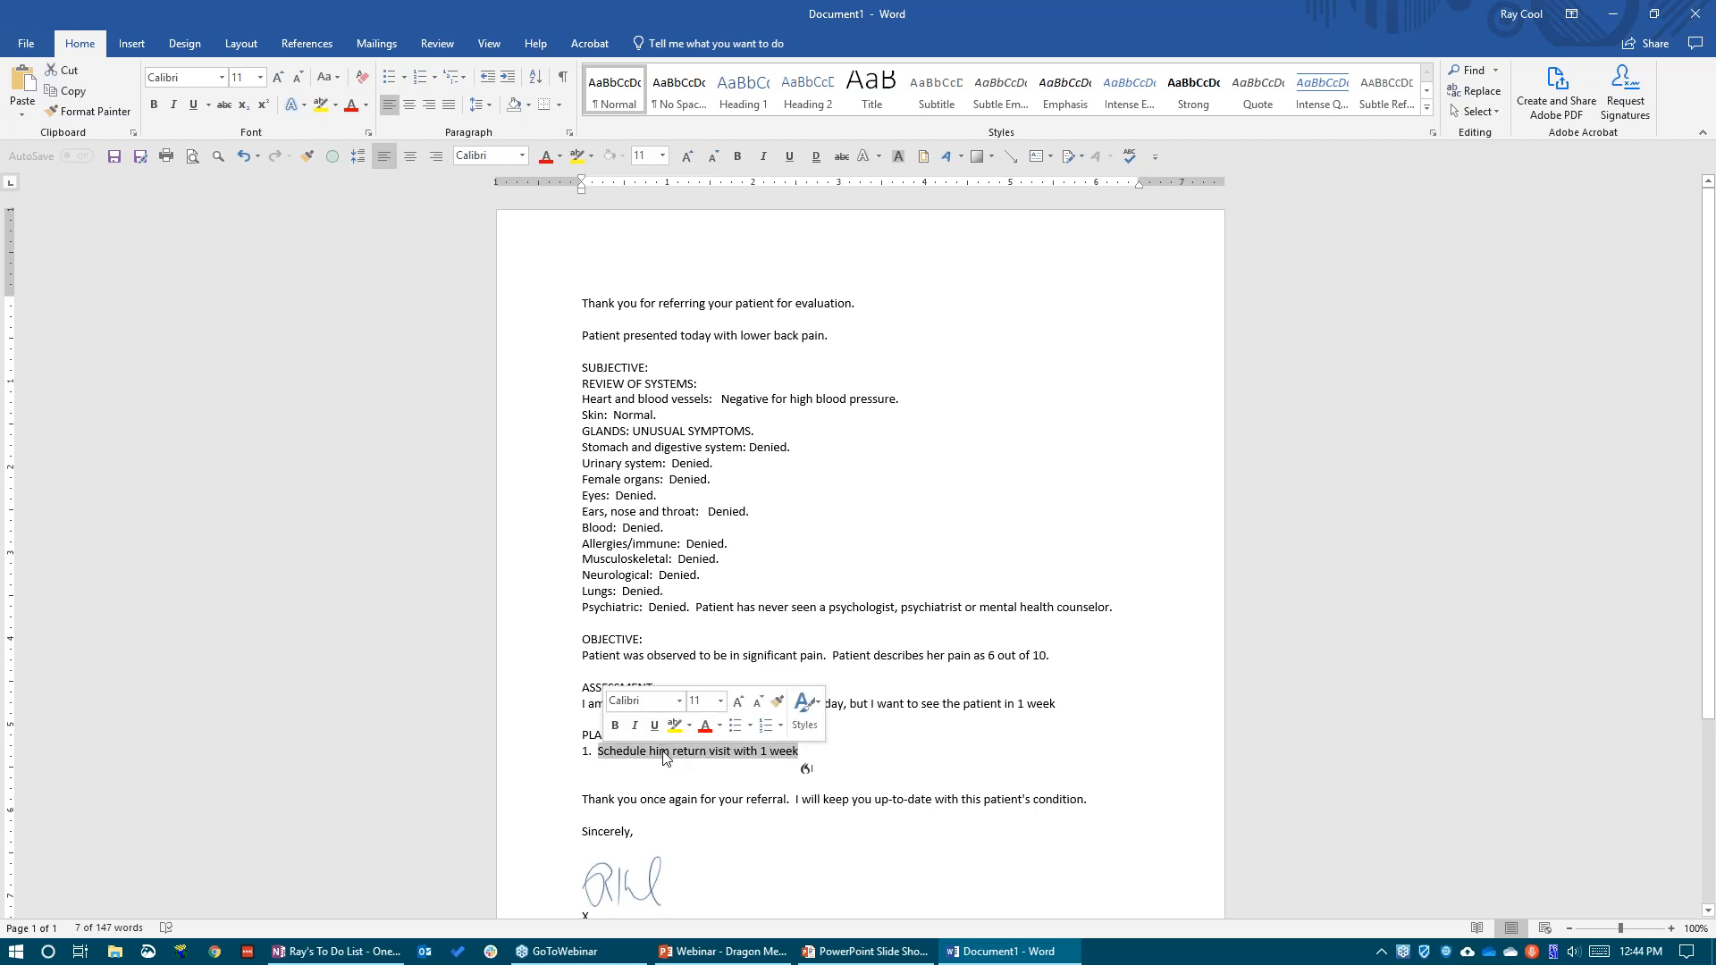
{"action": "left_click", "coordinate": [812, 755]}
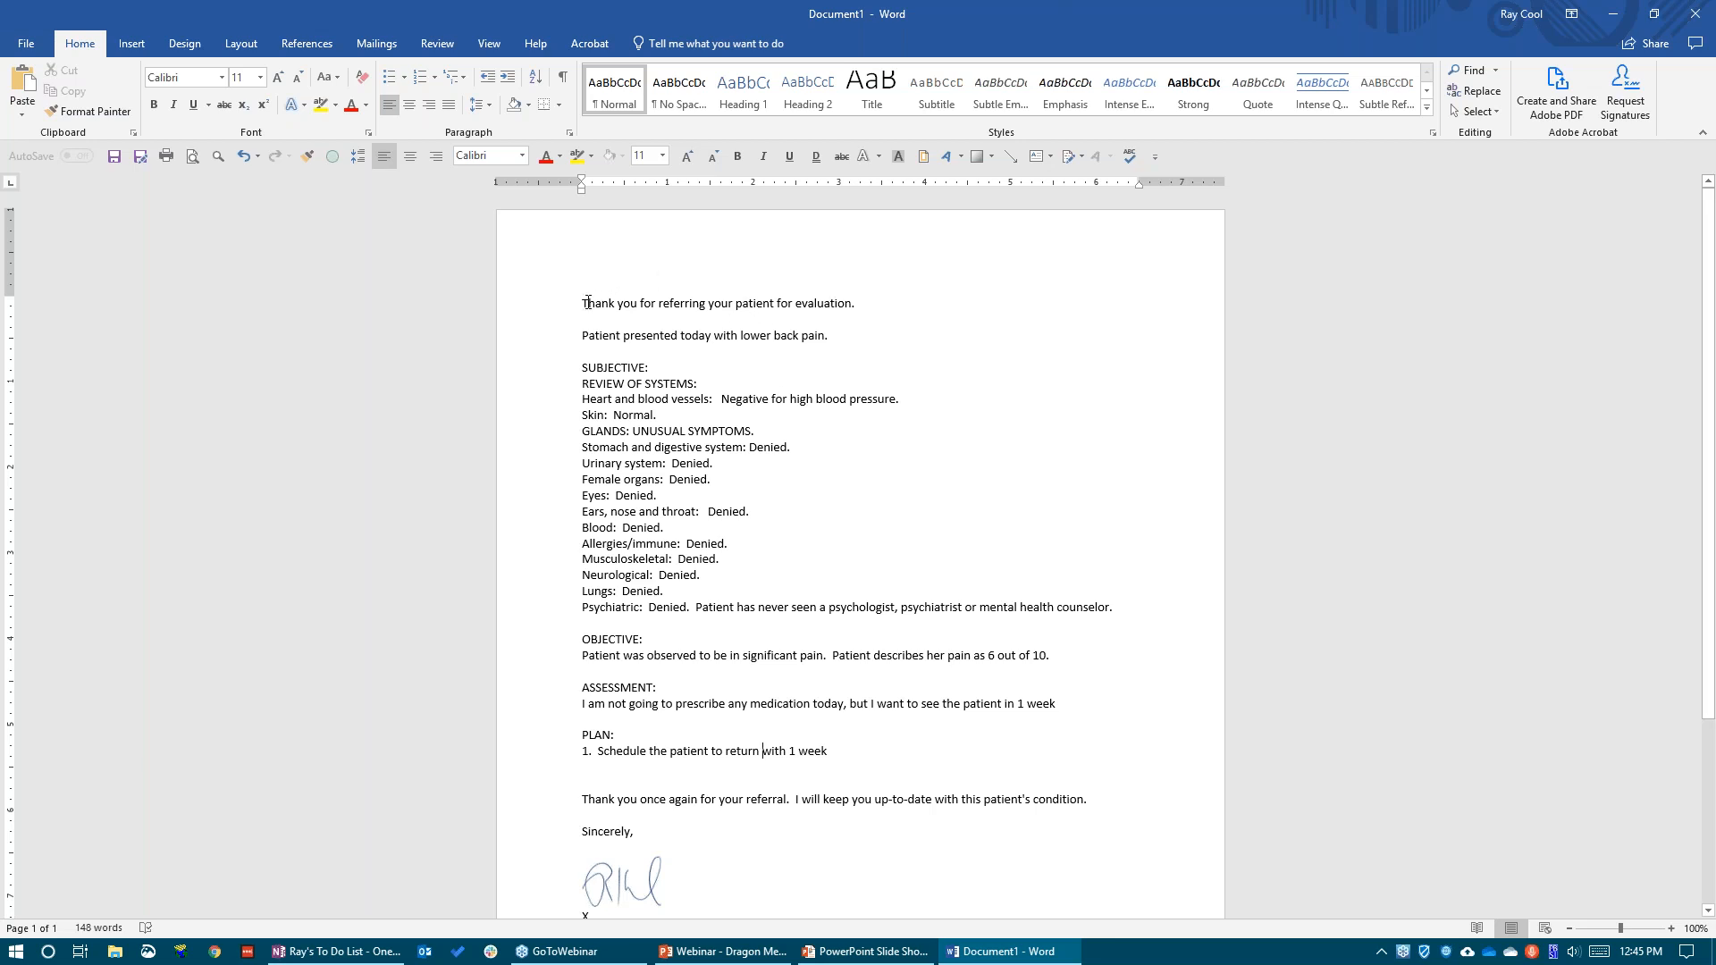
{"action": "left_click_drag", "start_coordinate": [583, 302], "coordinate": [816, 880]}
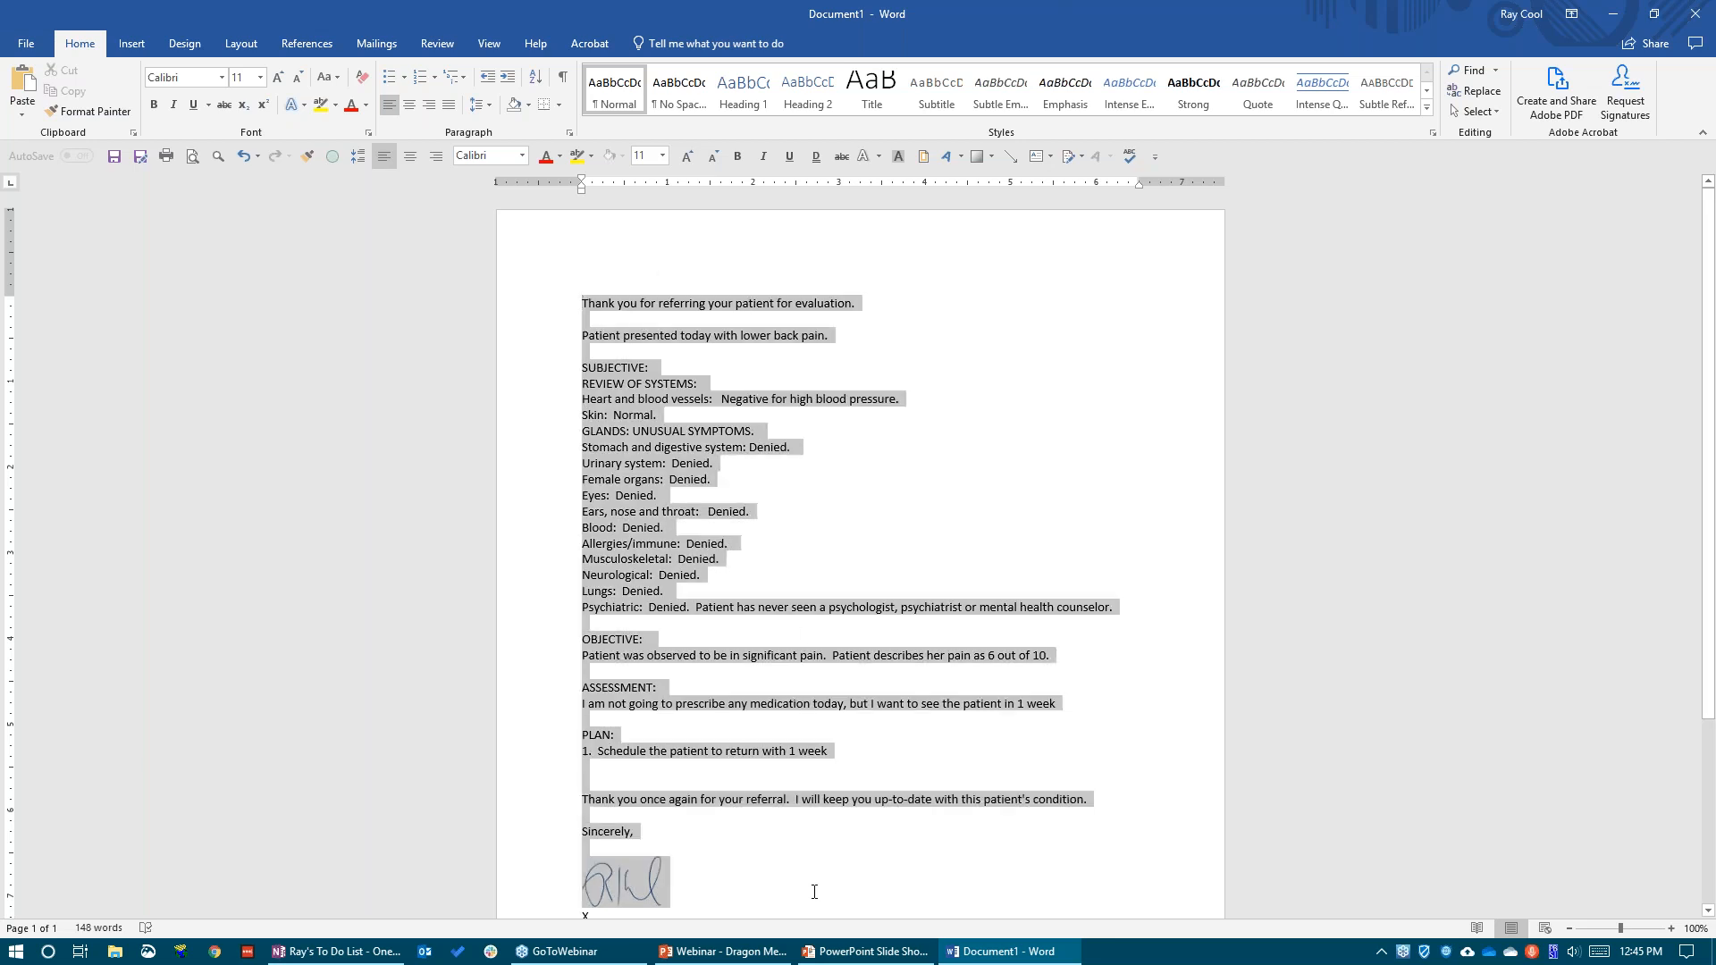
{"action": "key", "text": "Delete"}
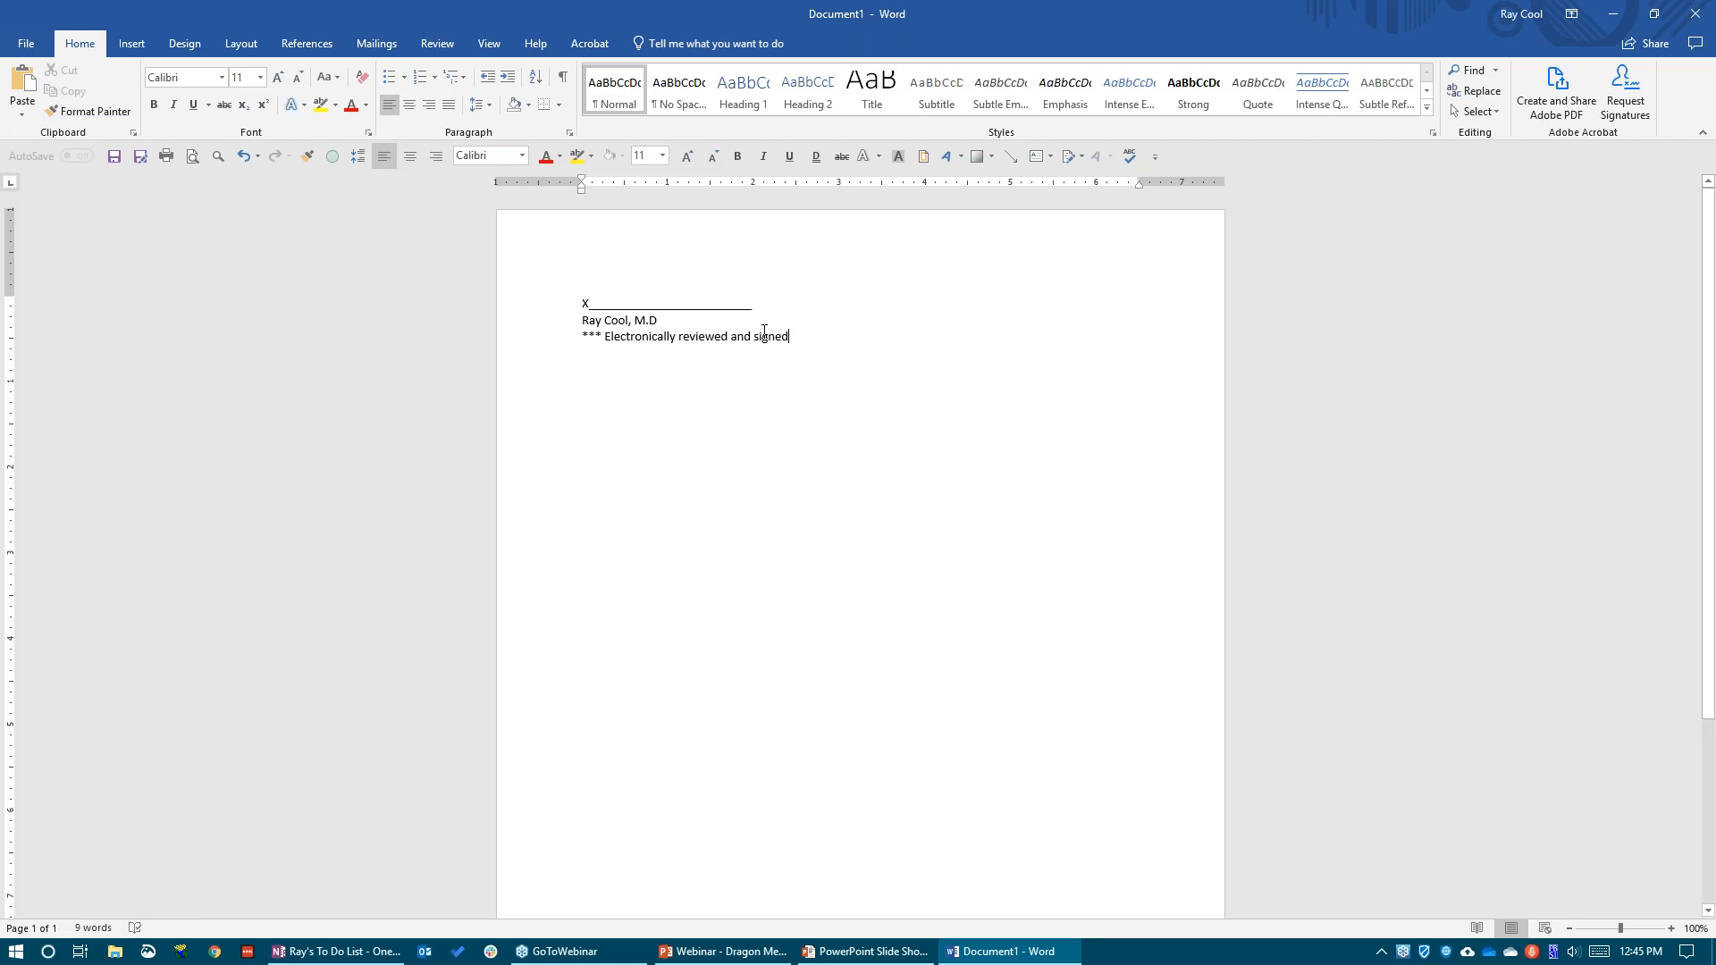
{"action": "left_click_drag", "start_coordinate": [796, 338], "coordinate": [563, 273]}
{"action": "key", "text": "Delete"}
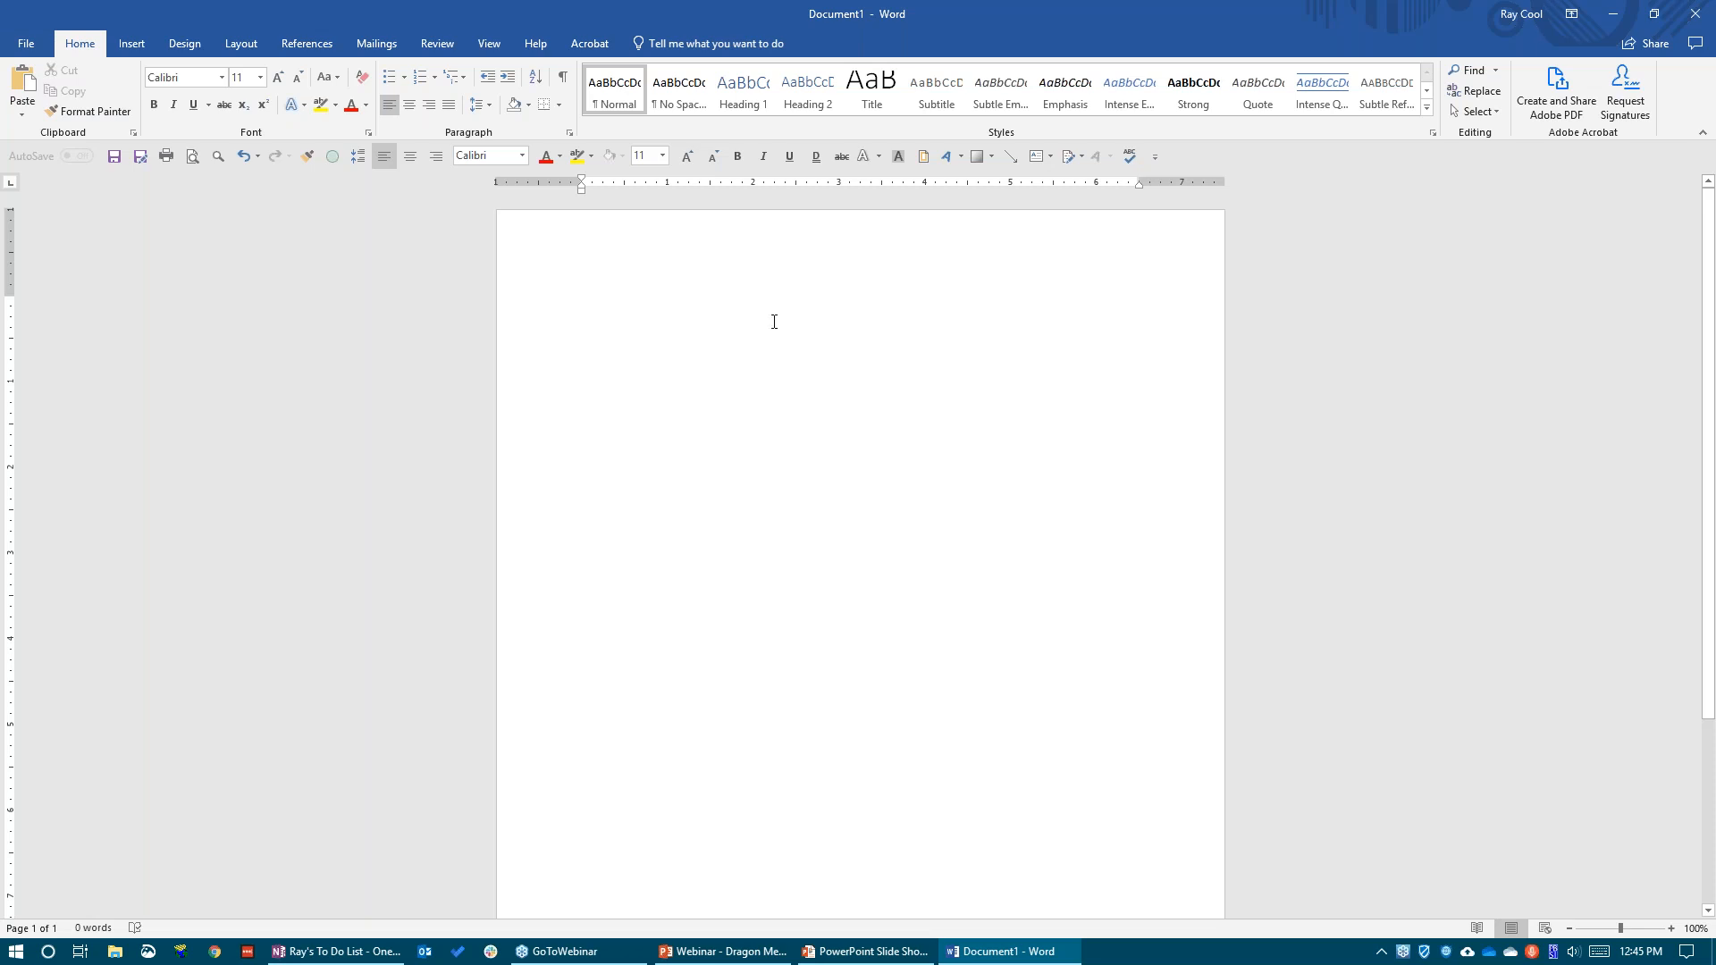
Activate dictation and write a preoperative exam note with the surgery recommendation, followed by the informed consent template paragraph
{"action": "left_click", "coordinate": [601, 304]}
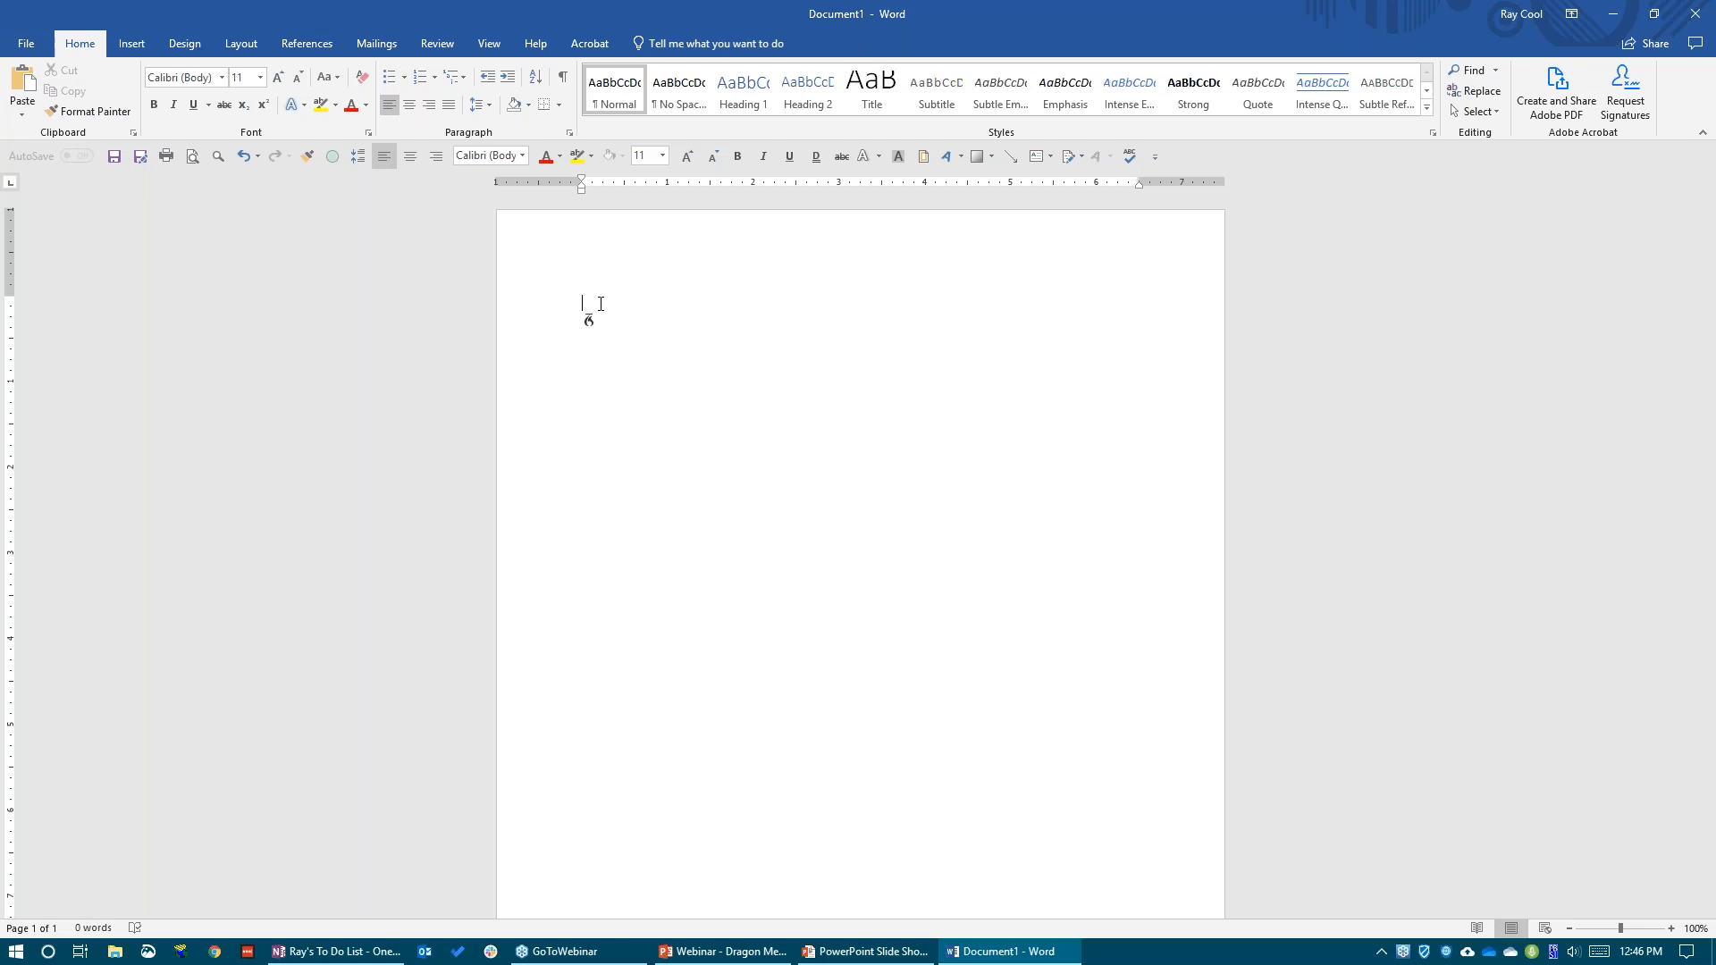
{"action": "type", "text": "Patient is here for a preoperative exam.  We discussed all of the"}
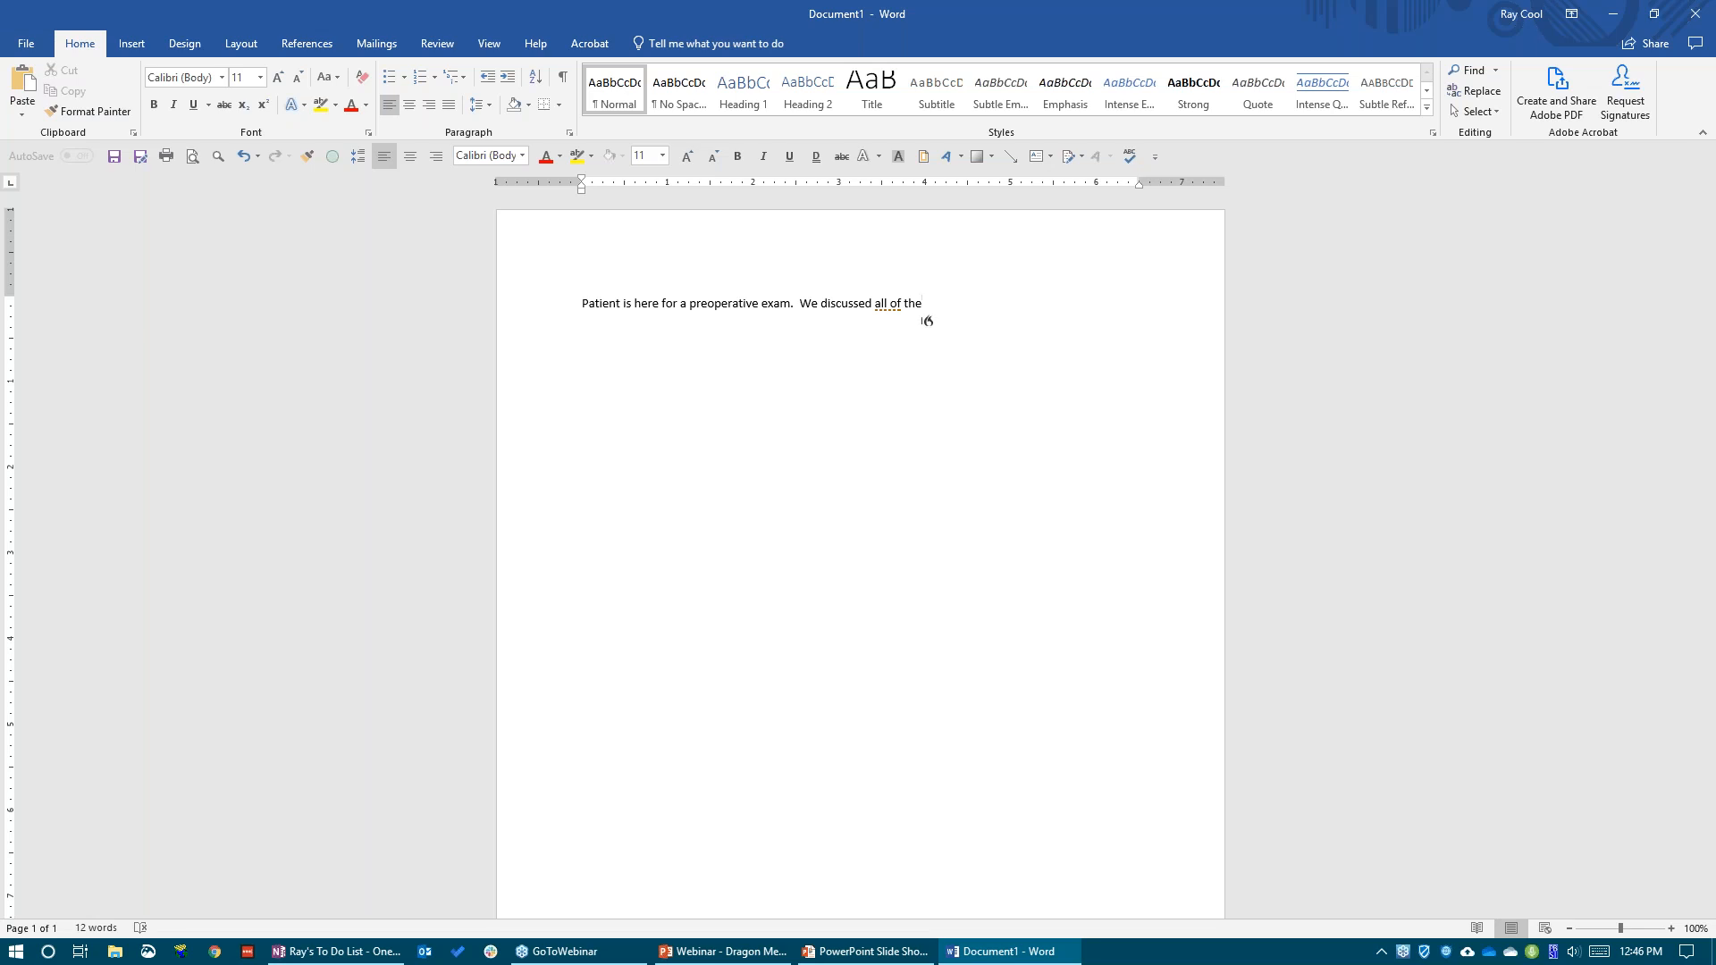
{"action": "type", "text": " conditions related to surgery and I made a recommendation for surgery."}
{"action": "key", "text": "Return"}
{"action": "key", "text": "ctrl+v"}
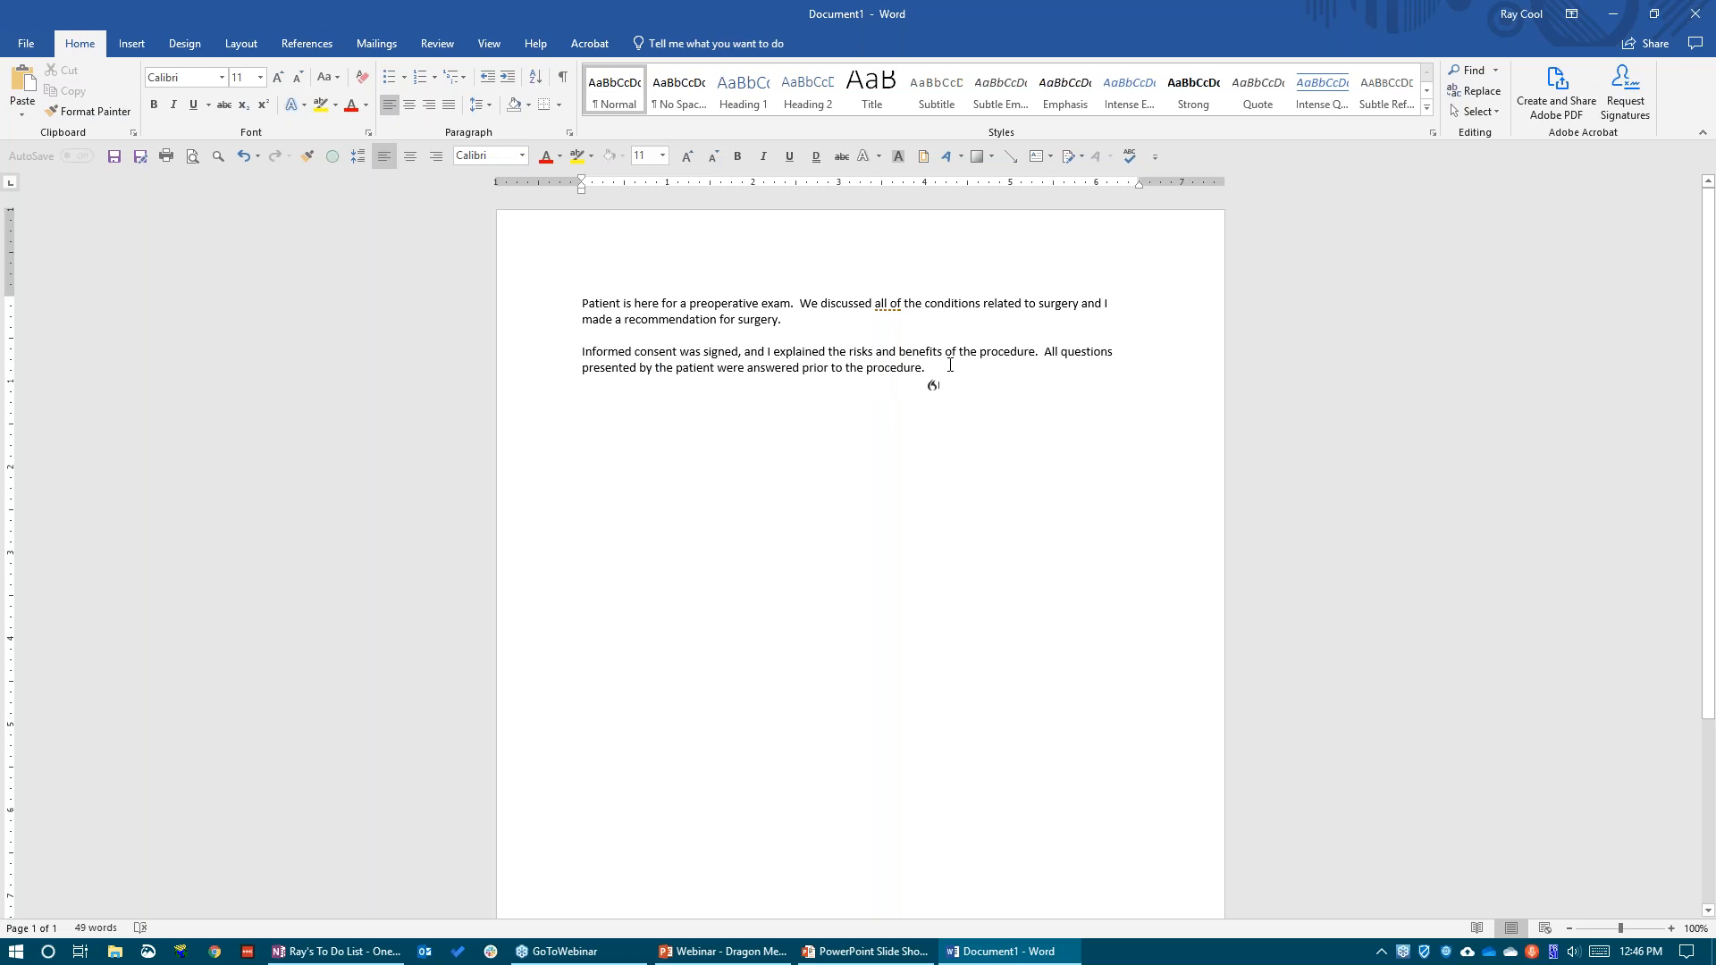
Highlight the informed consent paragraph, consult the key features slide on shortcut creation and the Command Browser, and start a new line below the paragraph in Word
{"action": "left_click_drag", "start_coordinate": [950, 371], "coordinate": [574, 354]}
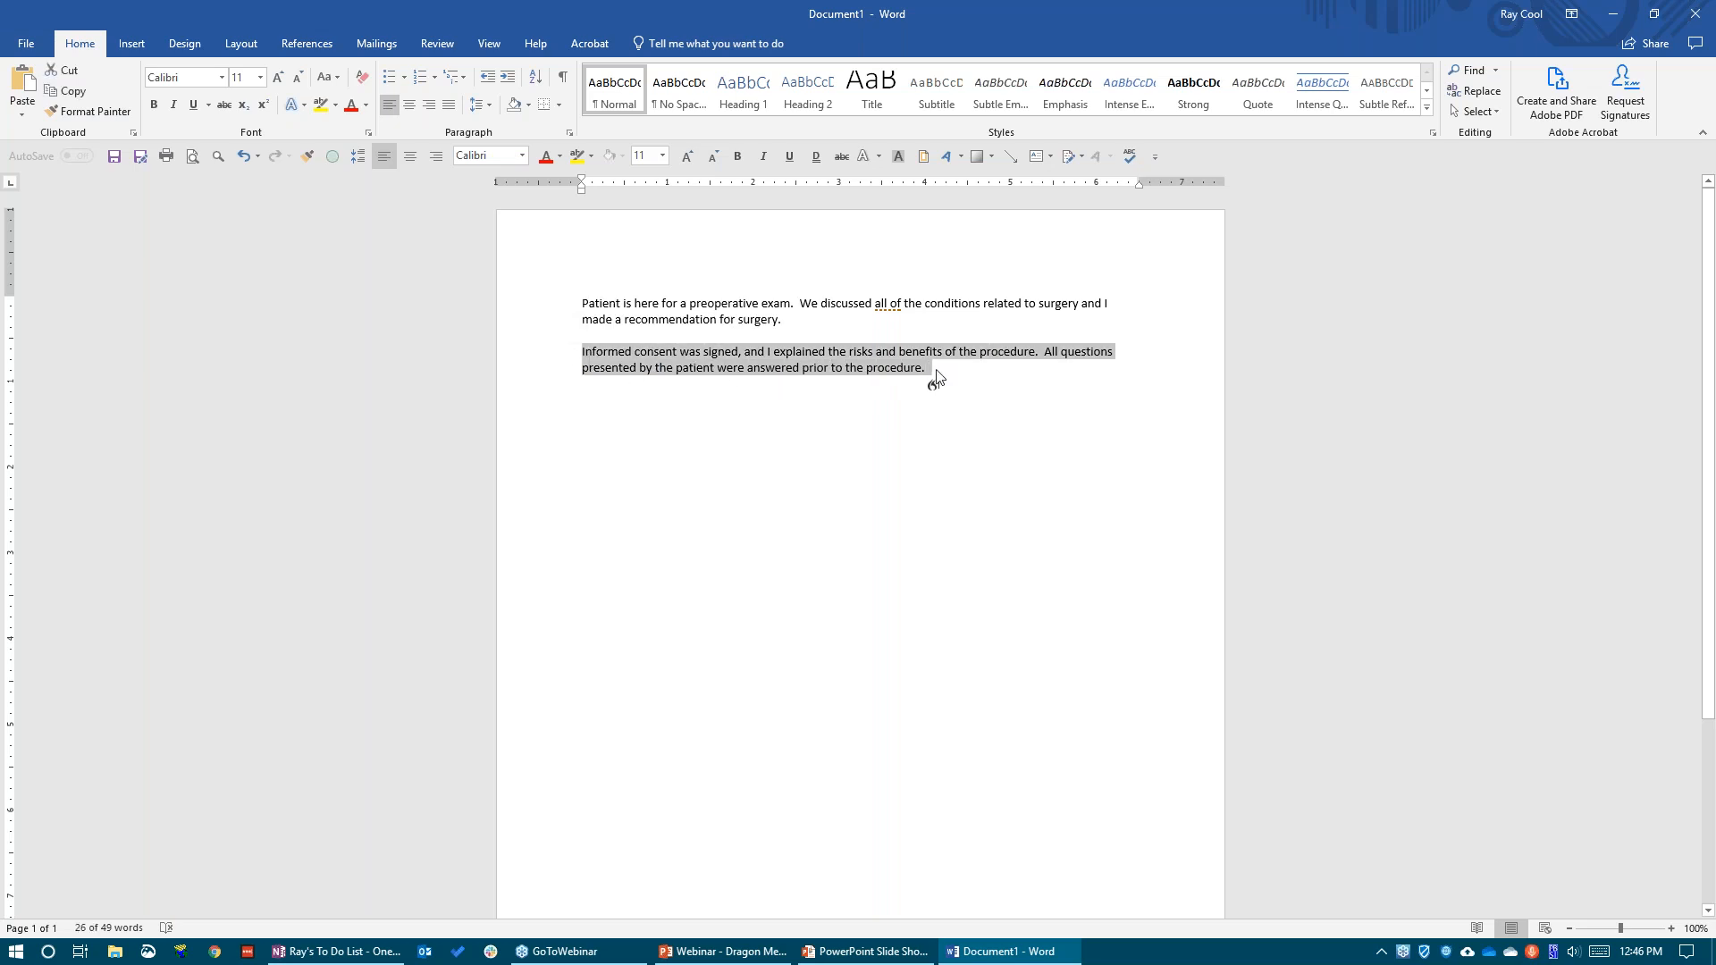
{"action": "left_click", "coordinate": [938, 373]}
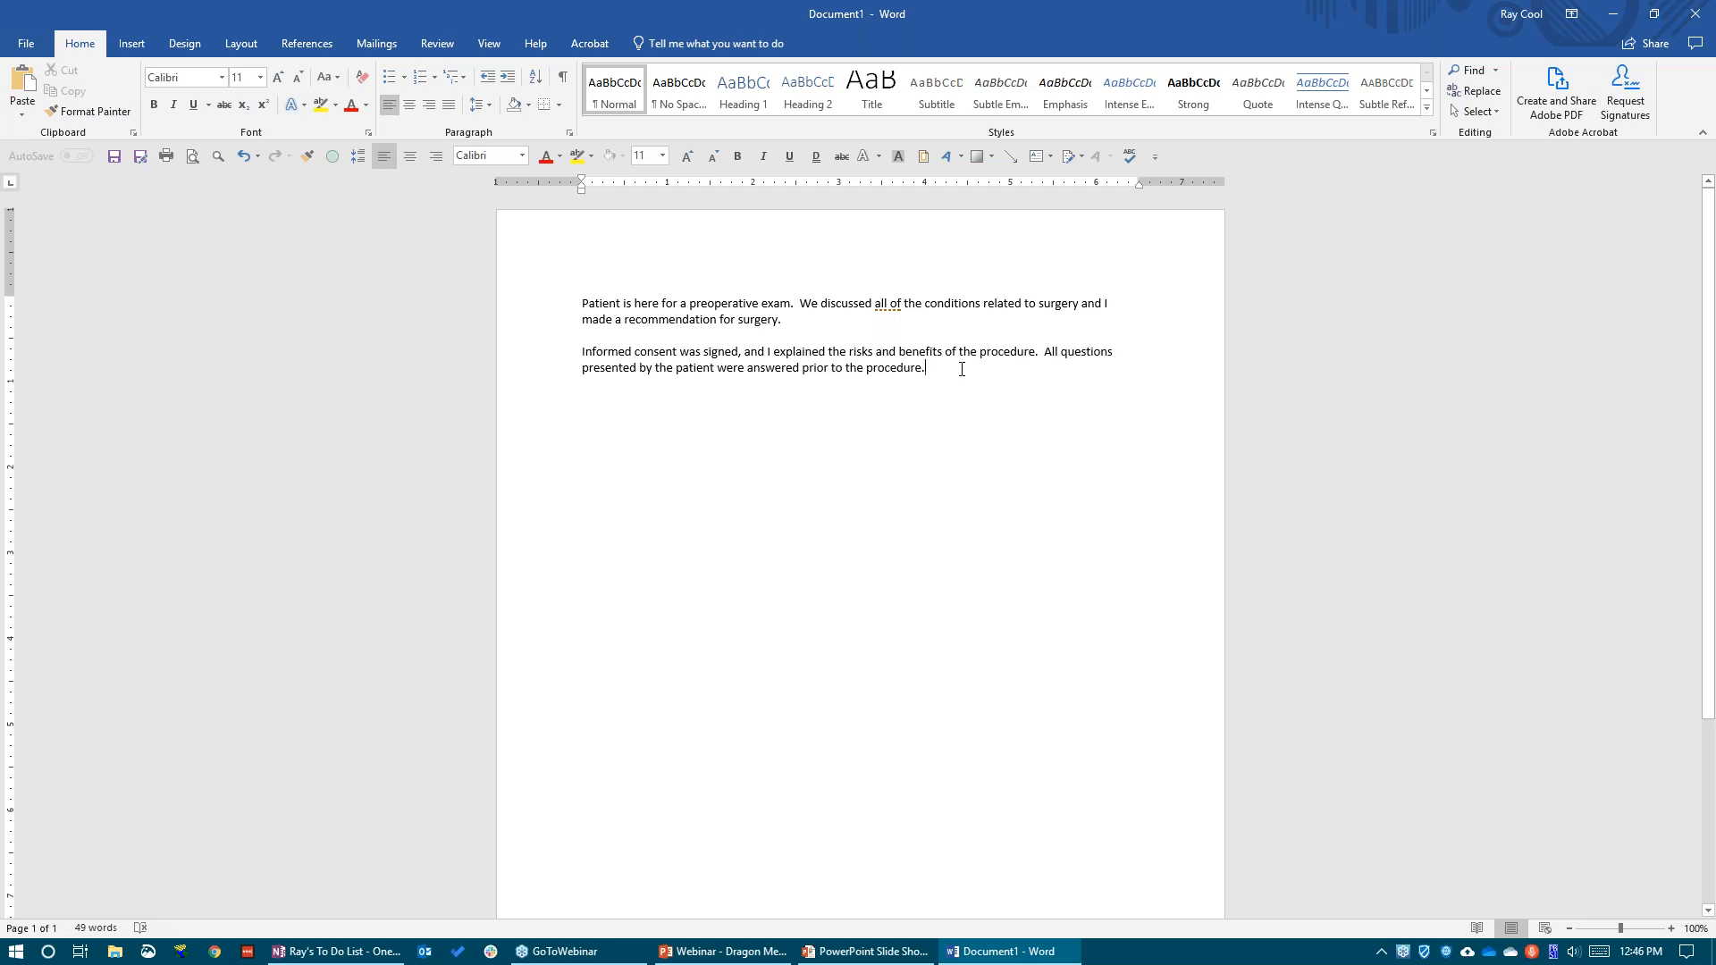
{"action": "key", "text": "alt+Tab"}
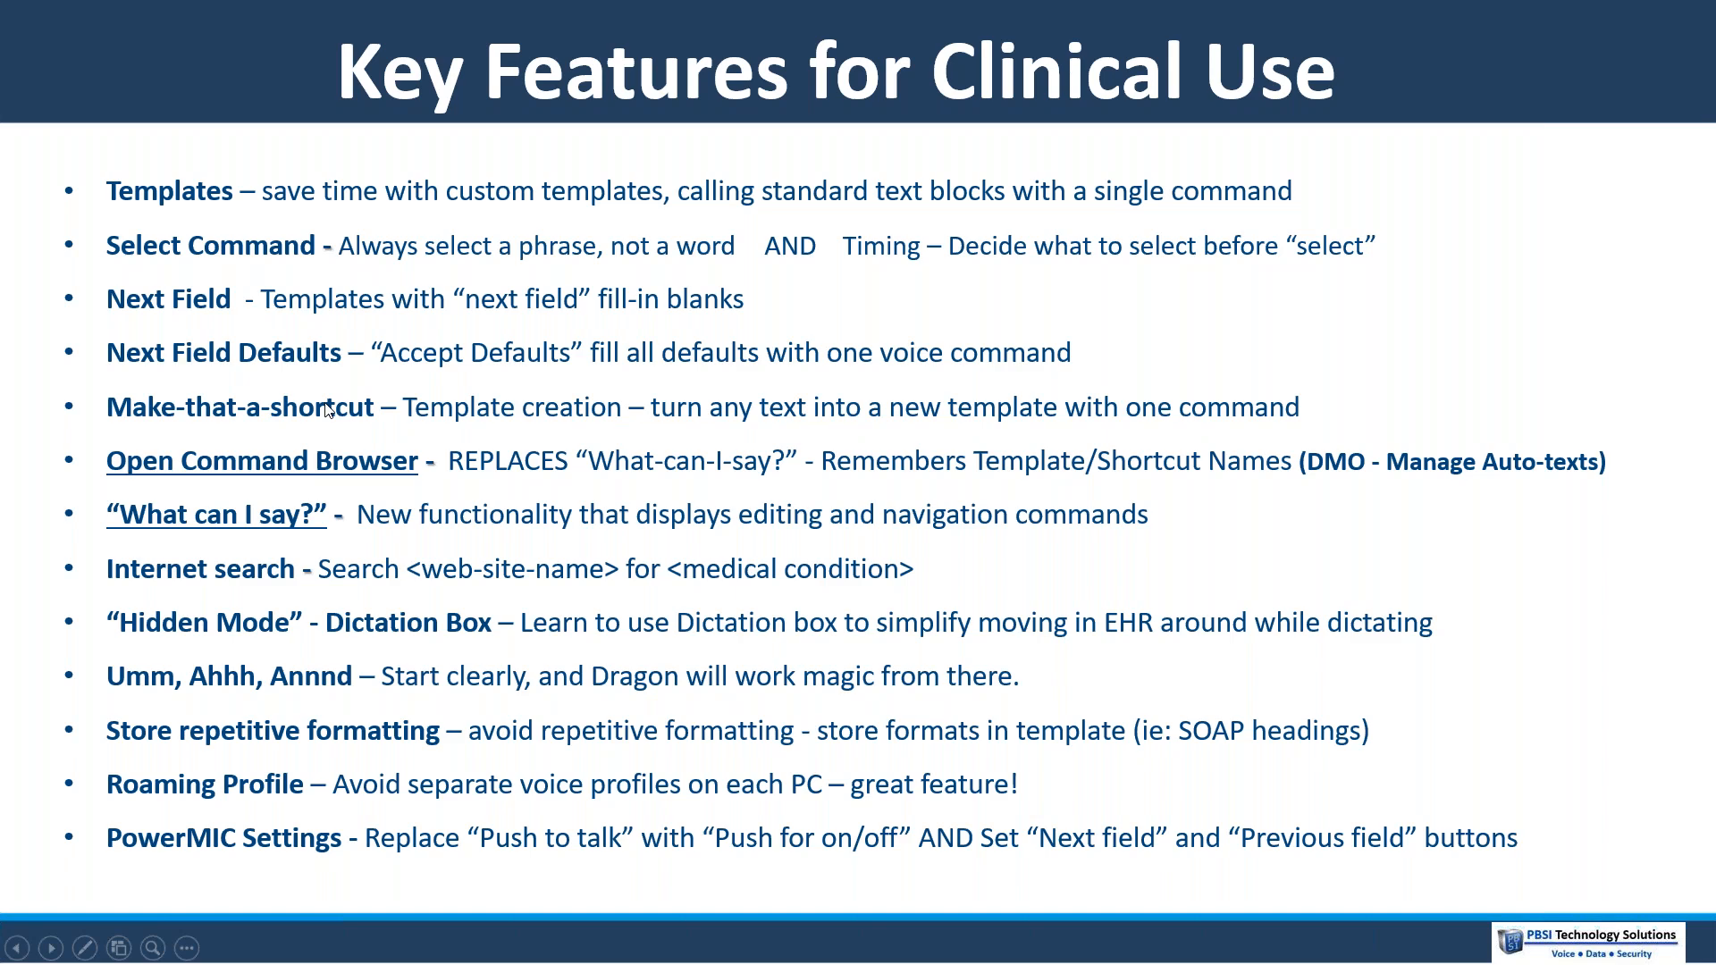
{"action": "key", "text": "alt+Tab"}
{"action": "key", "text": "Return"}
{"action": "key", "text": "Return"}
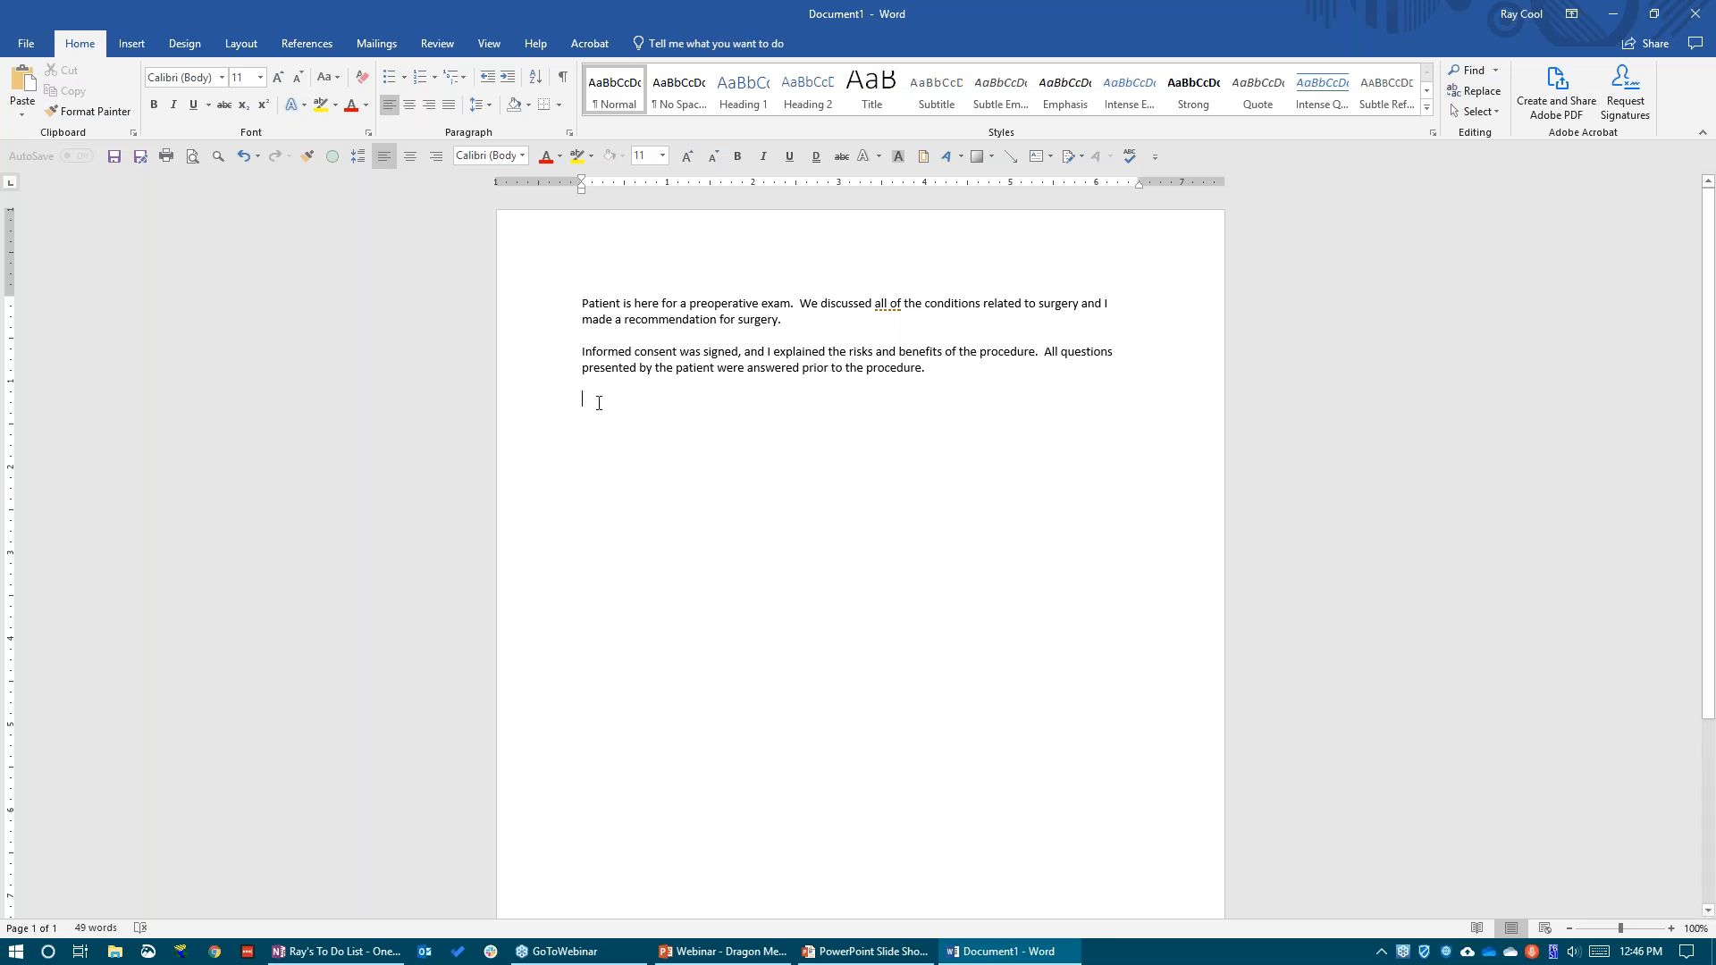
{"action": "key", "text": "alt+Tab"}
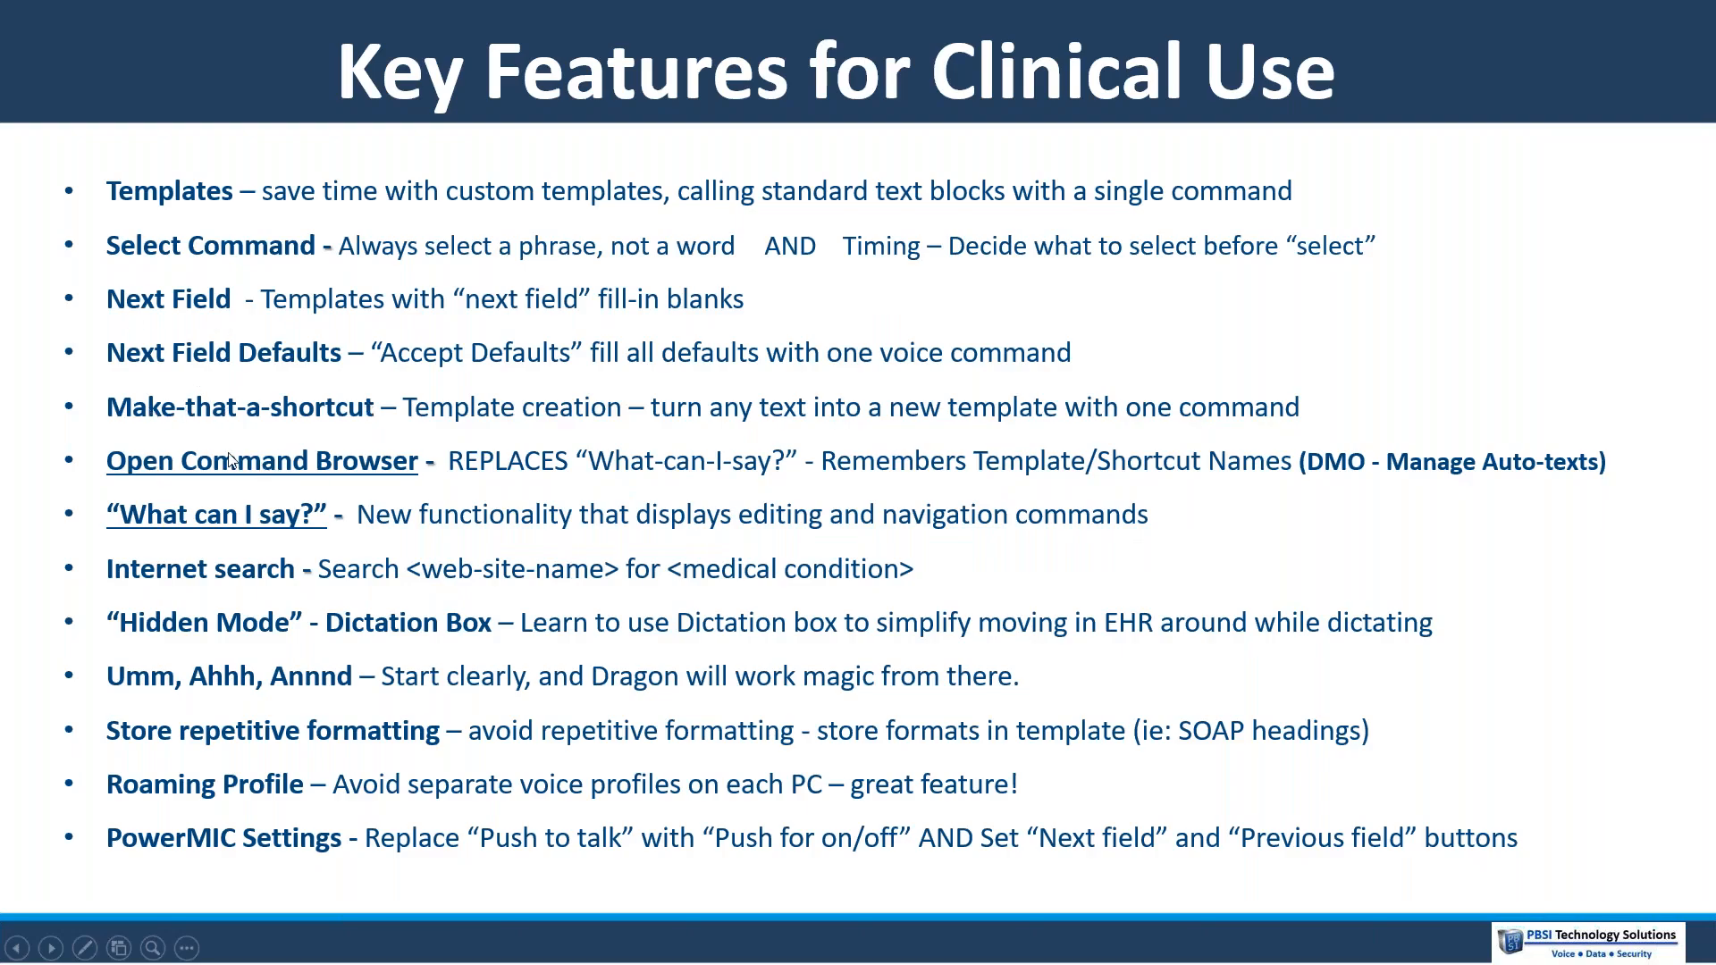
{"action": "key", "text": "alt+Tab"}
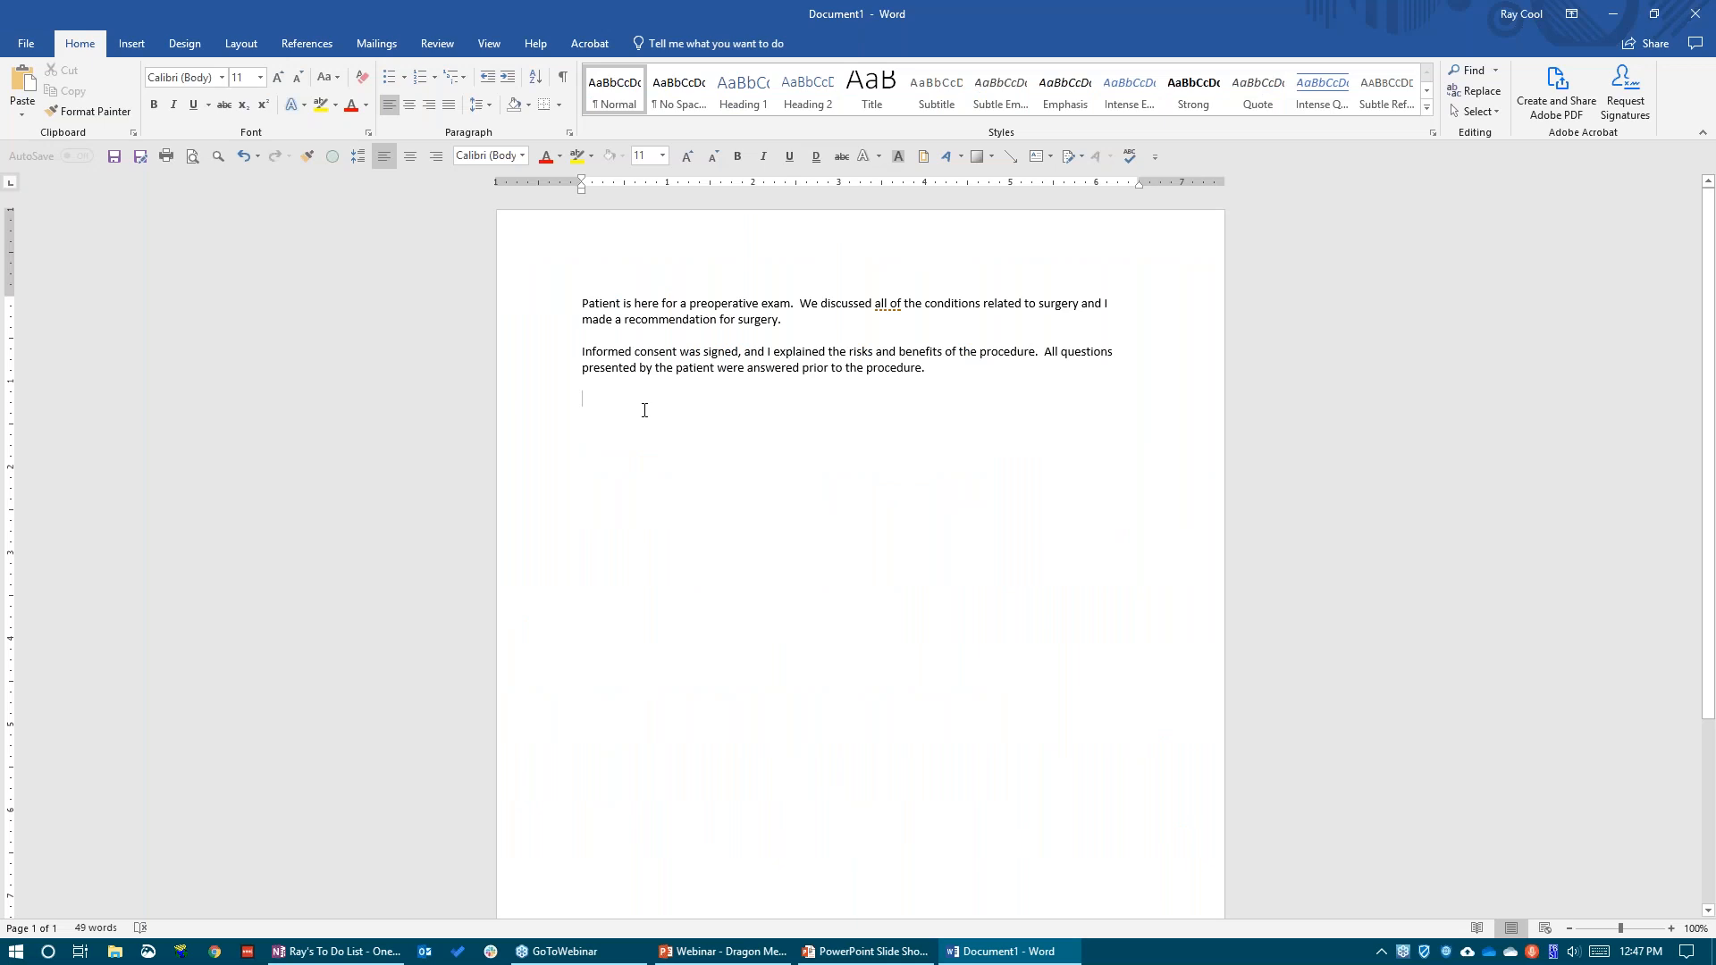
Save both preoperative note paragraphs as a global Auto-Text voice command named "my operative note"
{"action": "left_click_drag", "start_coordinate": [938, 372], "coordinate": [517, 287]}
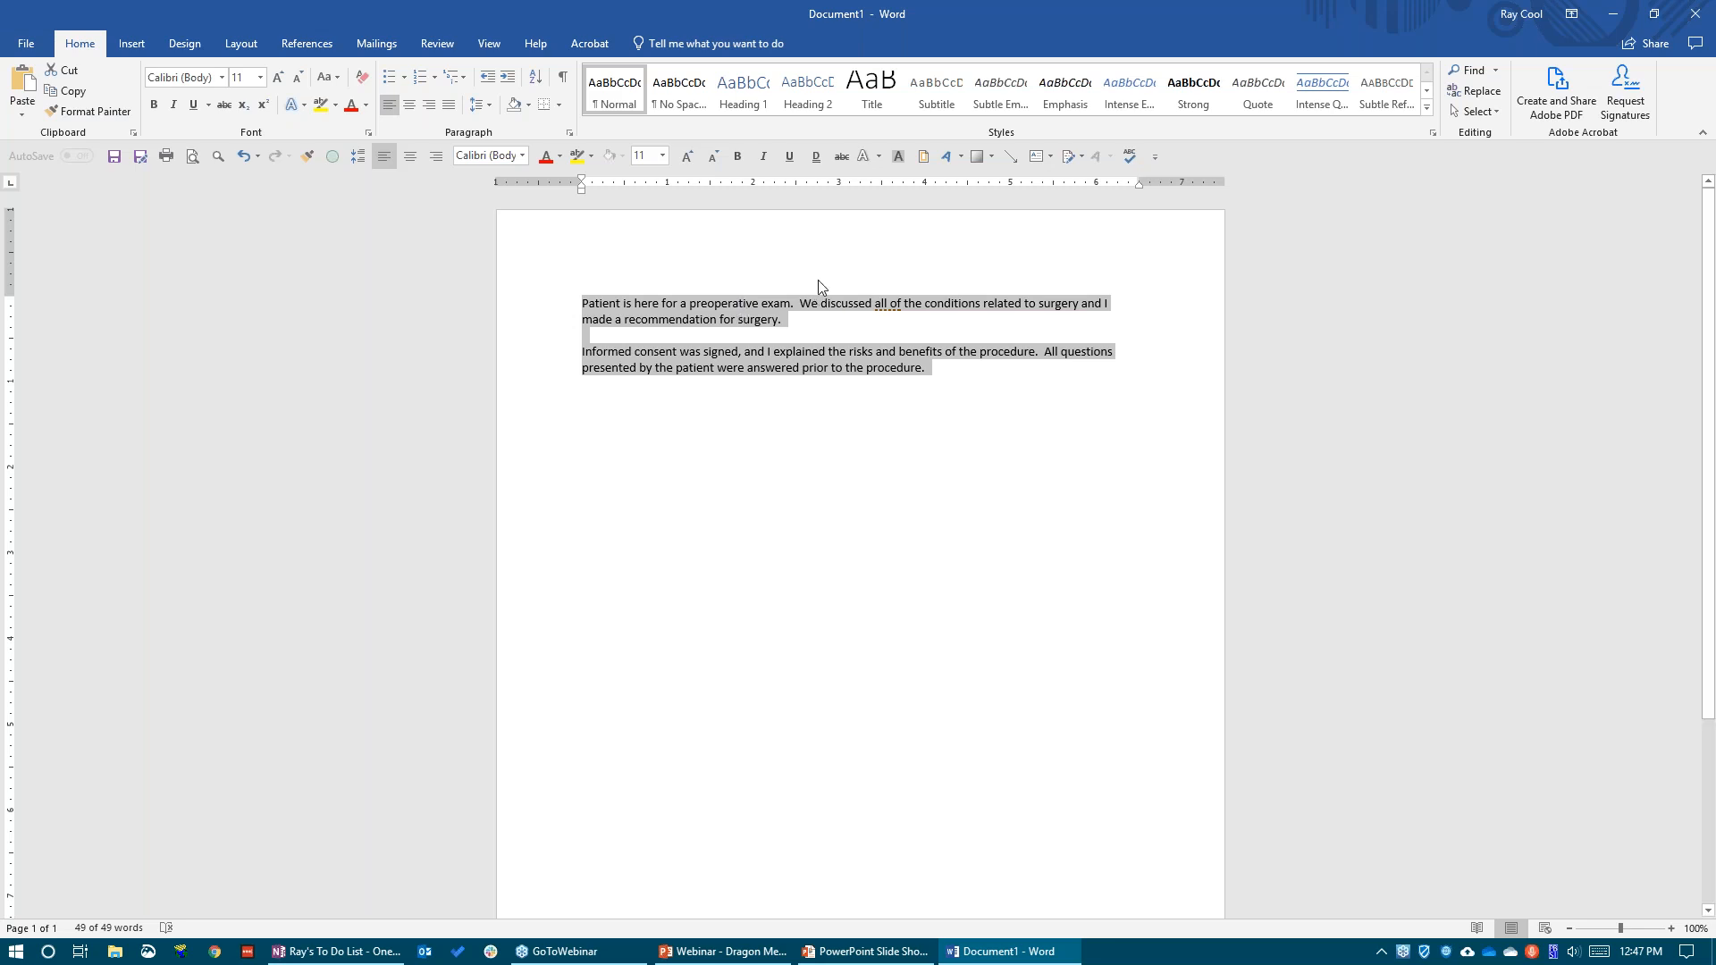
{"action": "key", "text": "KP_Add"}
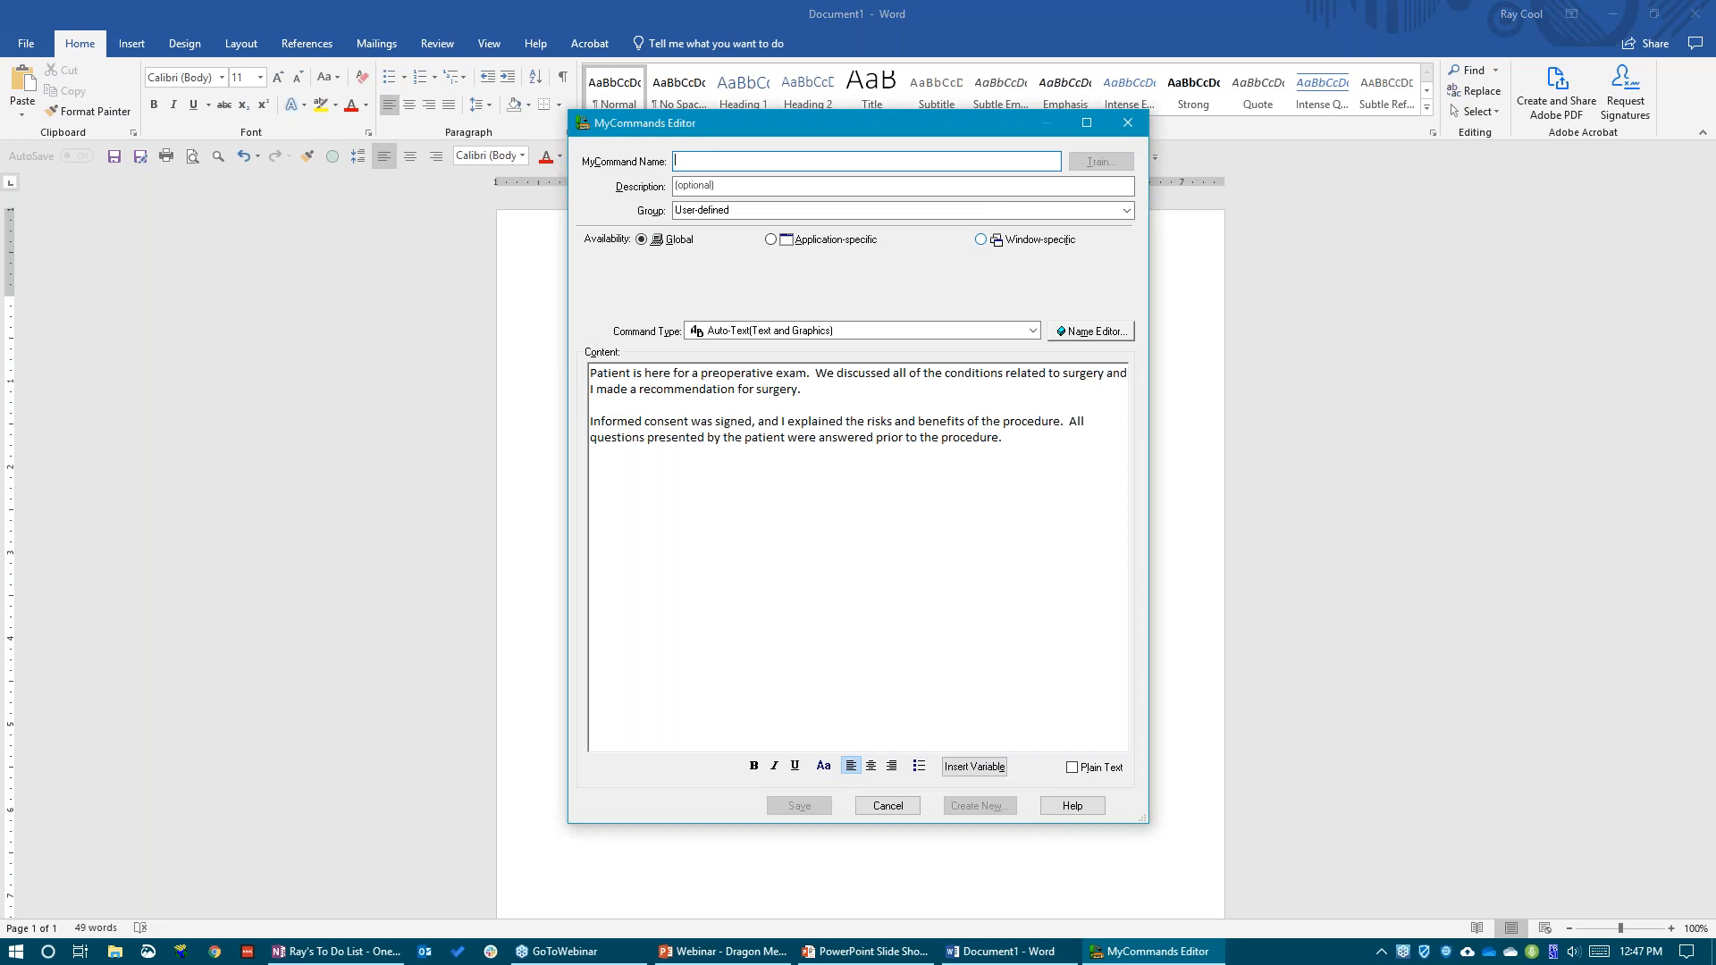
{"action": "type", "text": "my operative note"}
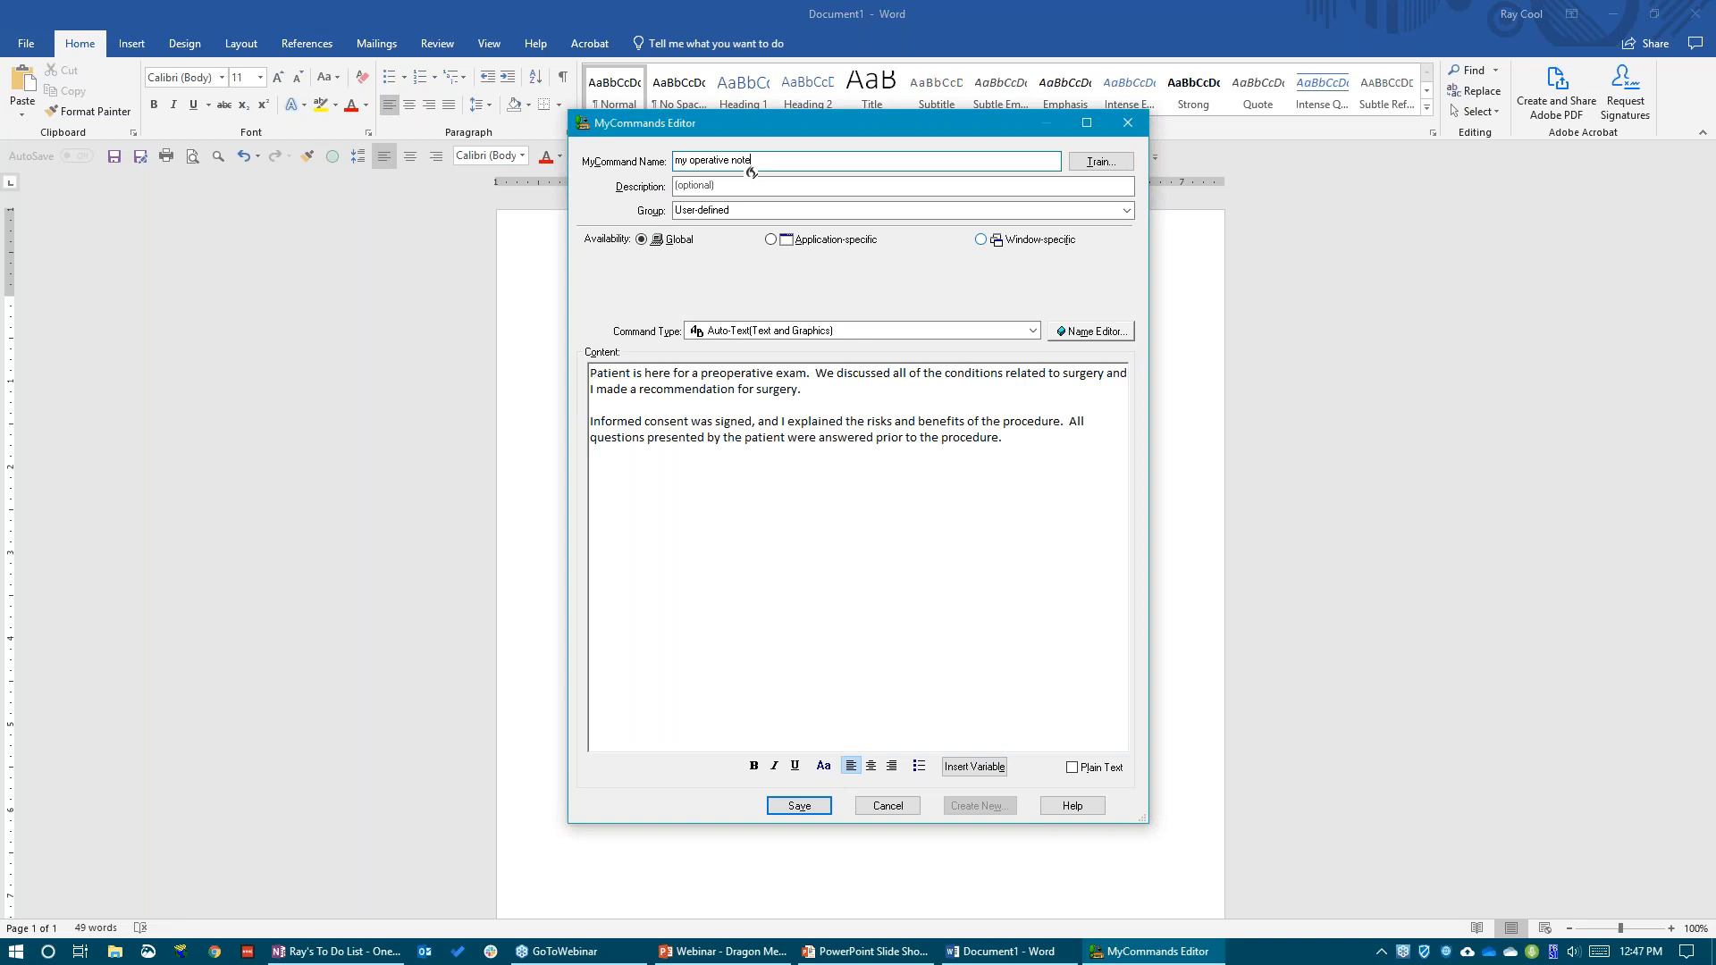
{"action": "left_click", "coordinate": [799, 805]}
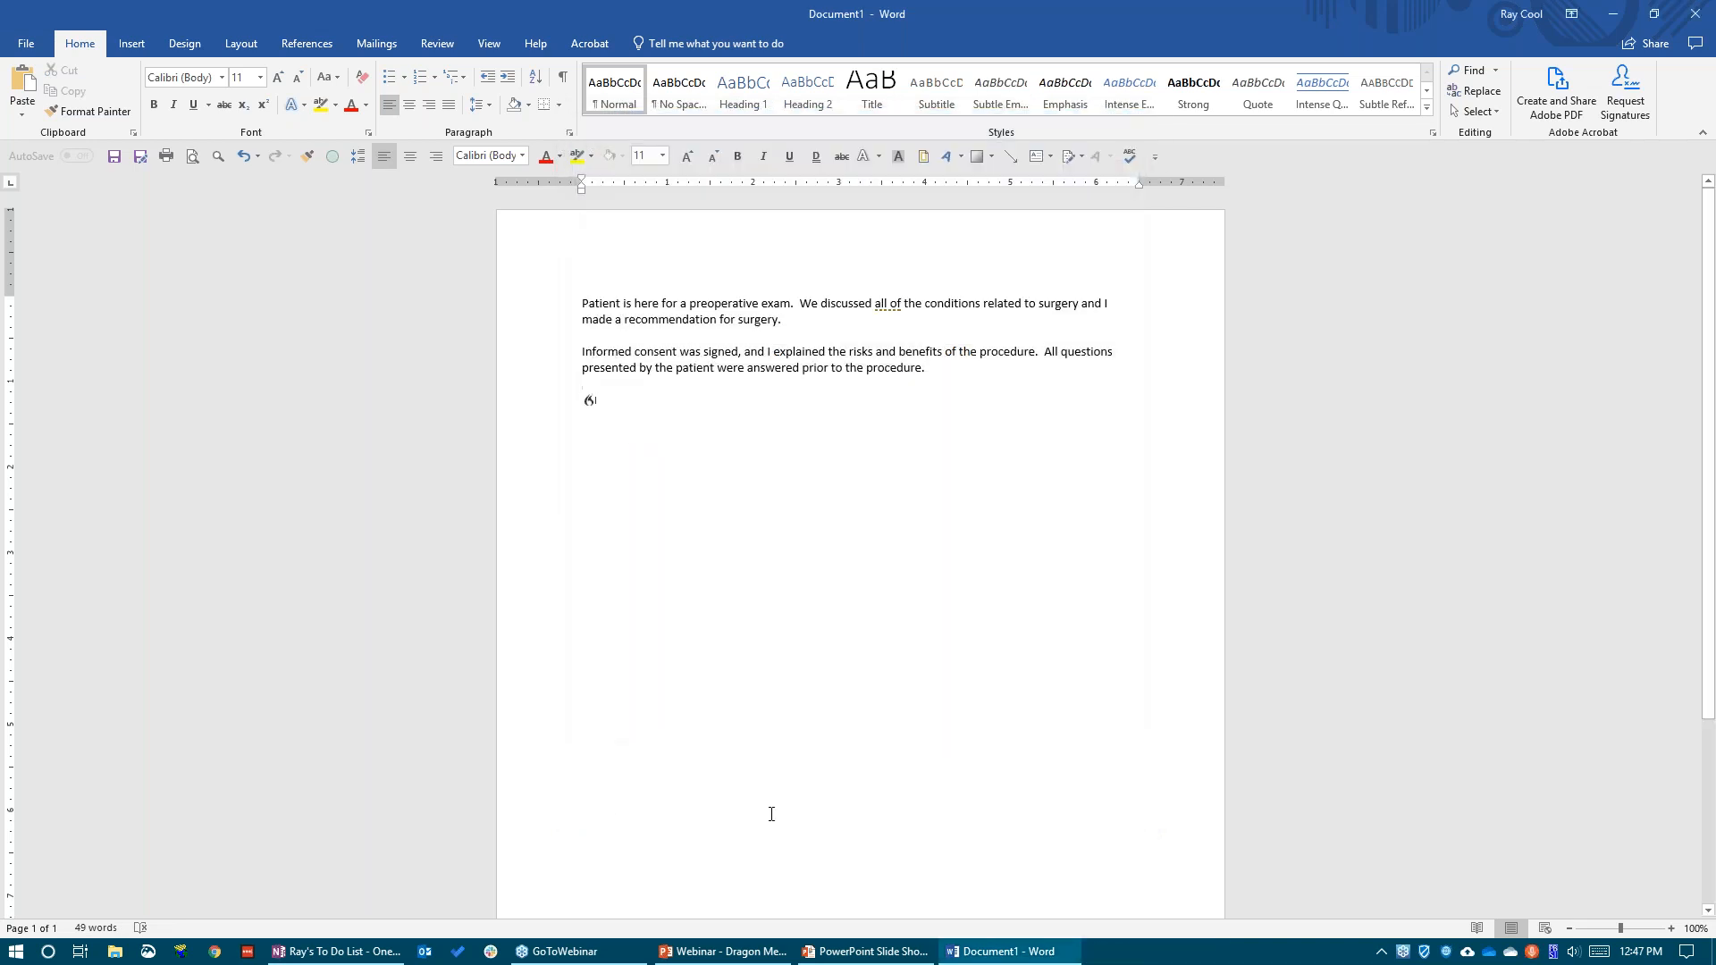
Highlight both paragraphs of the preoperative note and delete them from the document
{"action": "left_click_drag", "start_coordinate": [933, 372], "coordinate": [562, 305]}
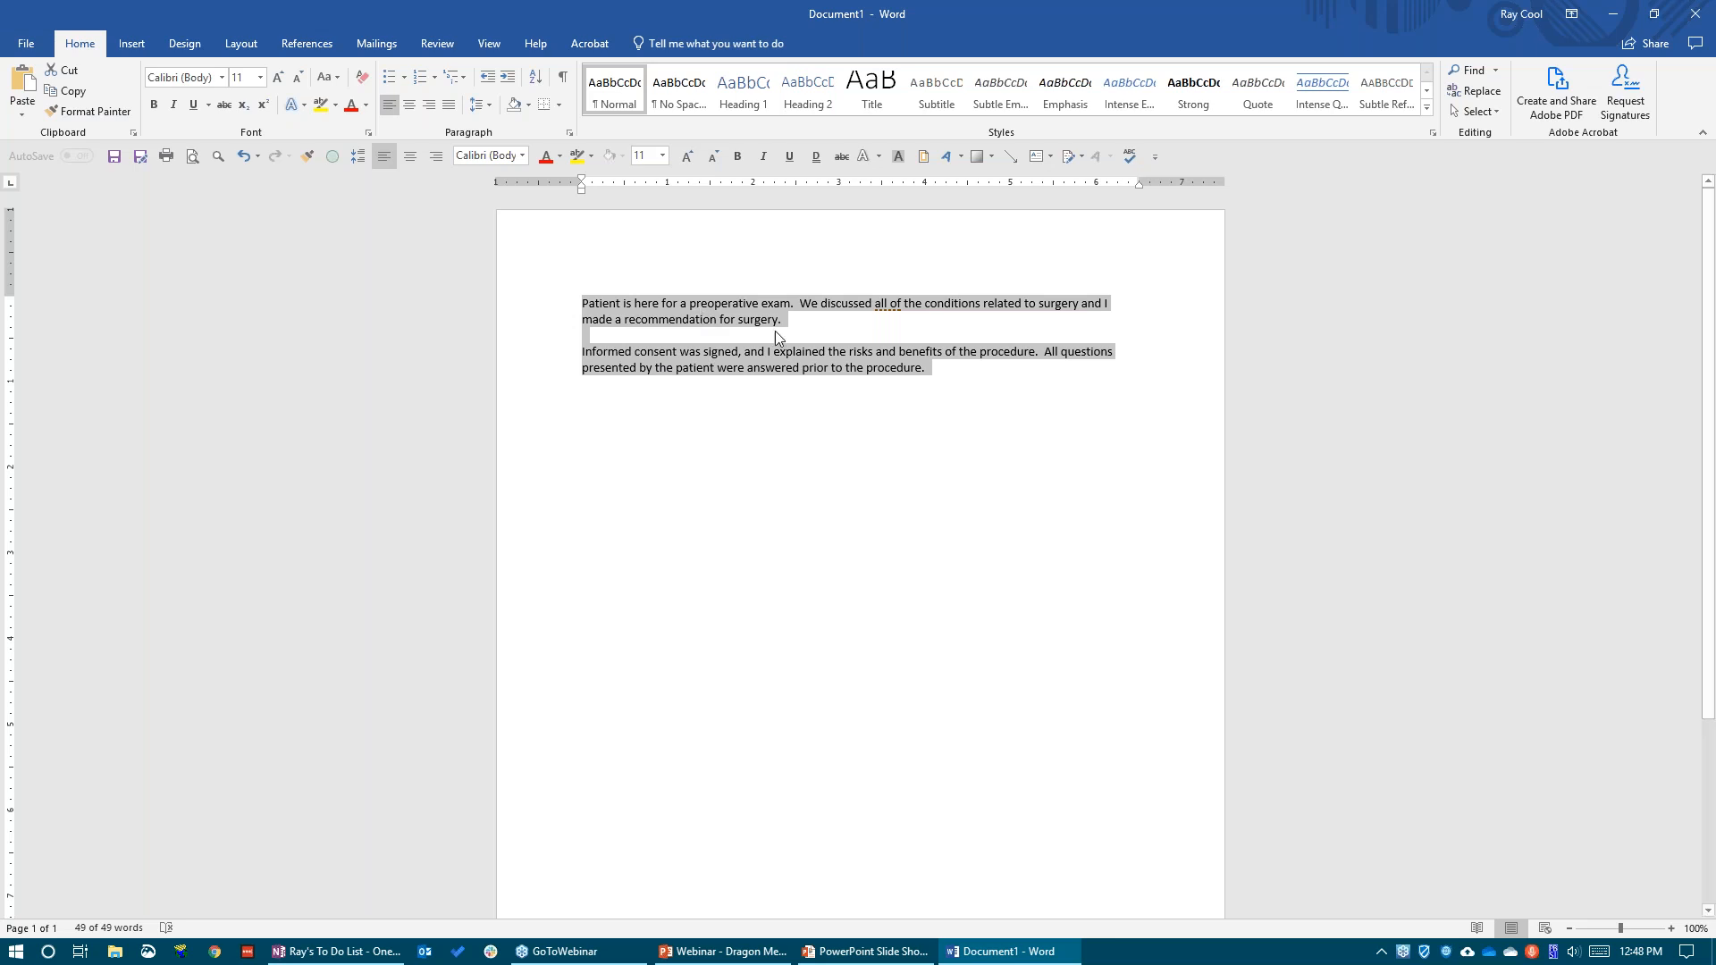
{"action": "left_click", "coordinate": [949, 371]}
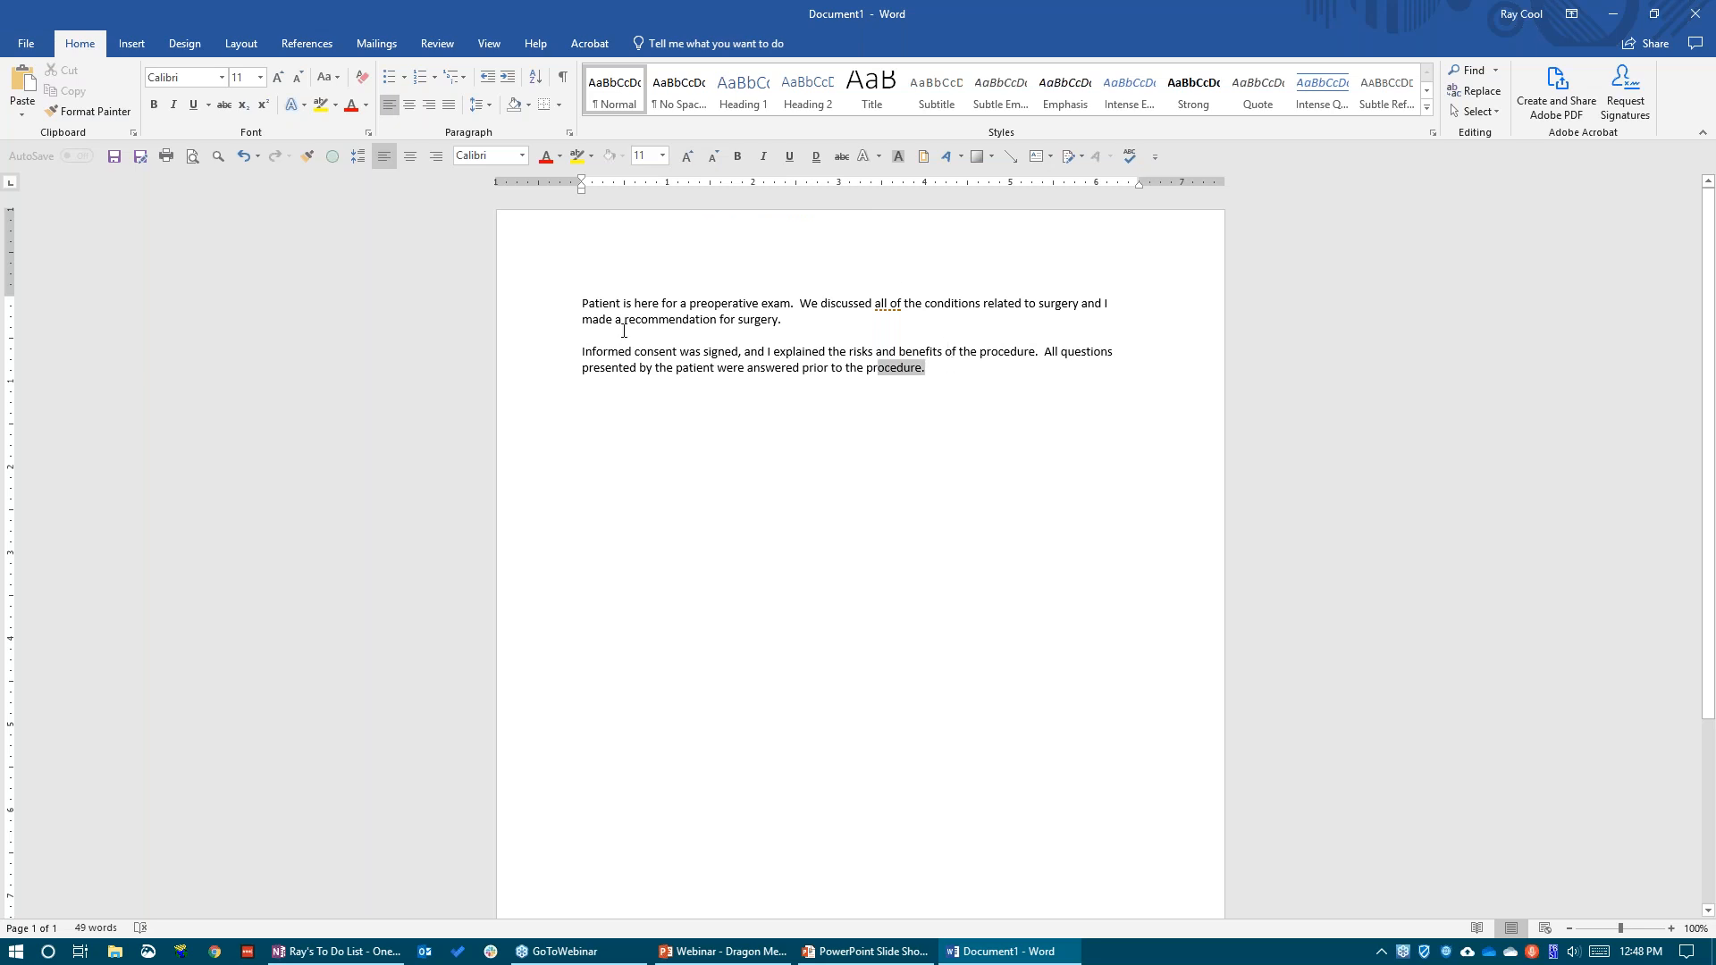
{"action": "left_click_drag", "start_coordinate": [927, 368], "coordinate": [444, 287]}
{"action": "key", "text": "ctrl+c"}
{"action": "key", "text": "Delete"}
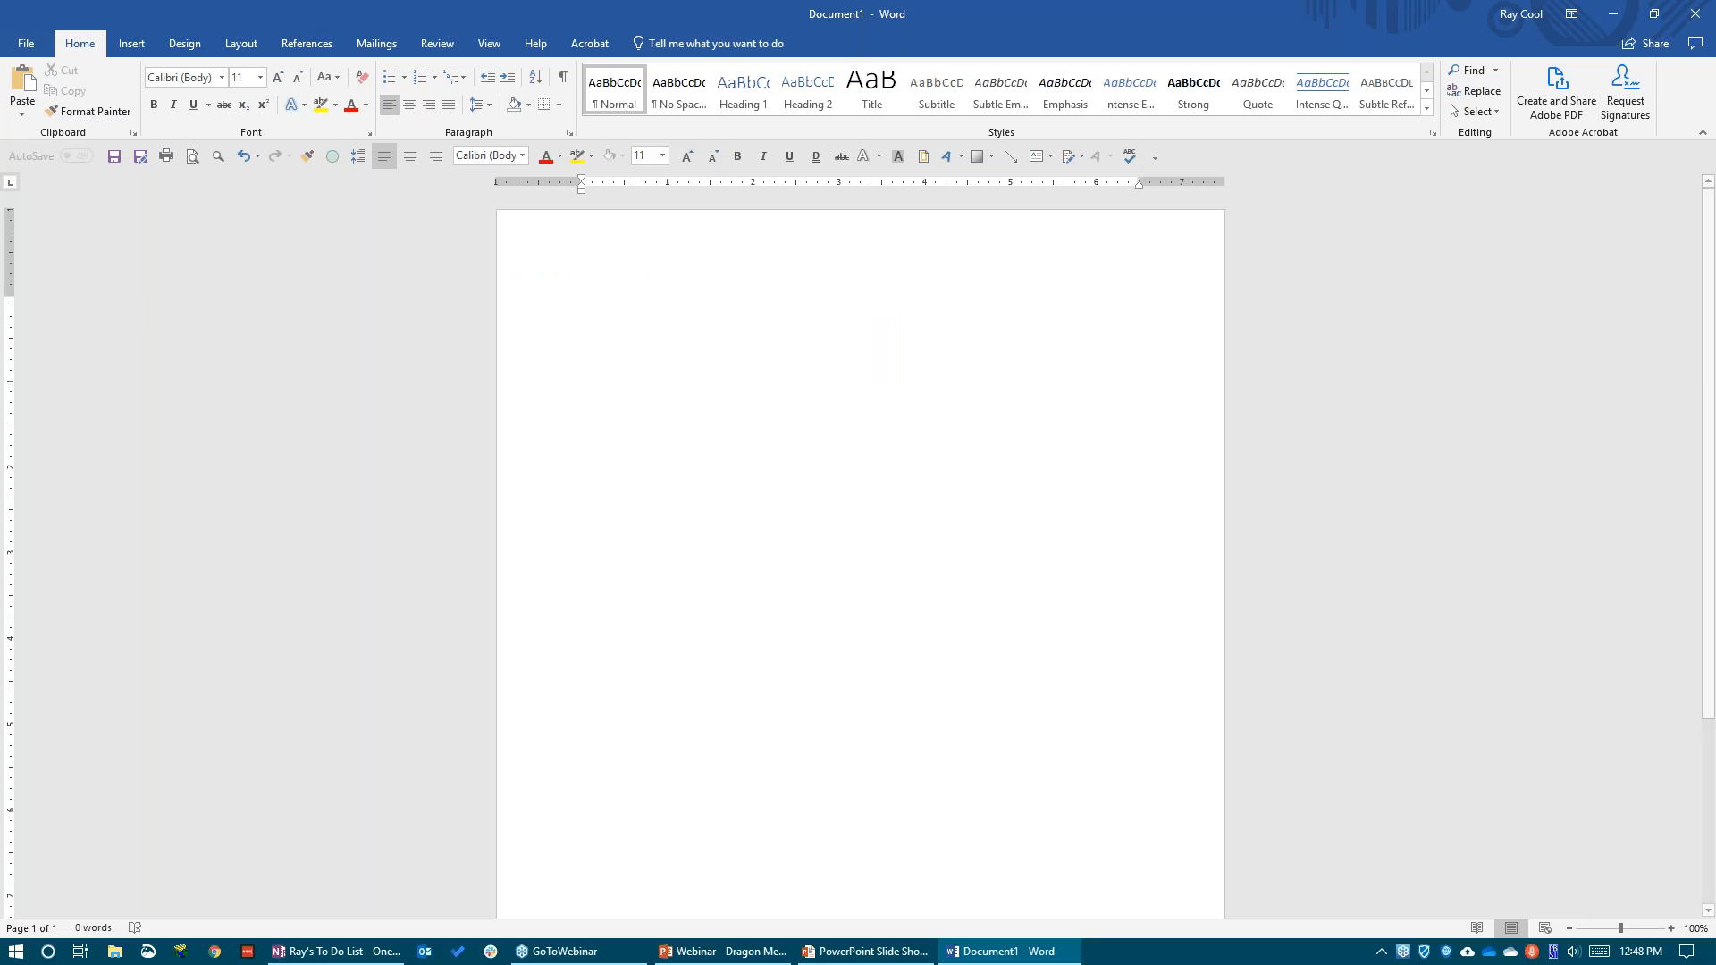
Dictate the lines mentioning "my normal exam" and "Normal operative note", and find "my operative note" among the user-defined commands in the Command Browser
{"action": "key", "text": "KP_Add"}
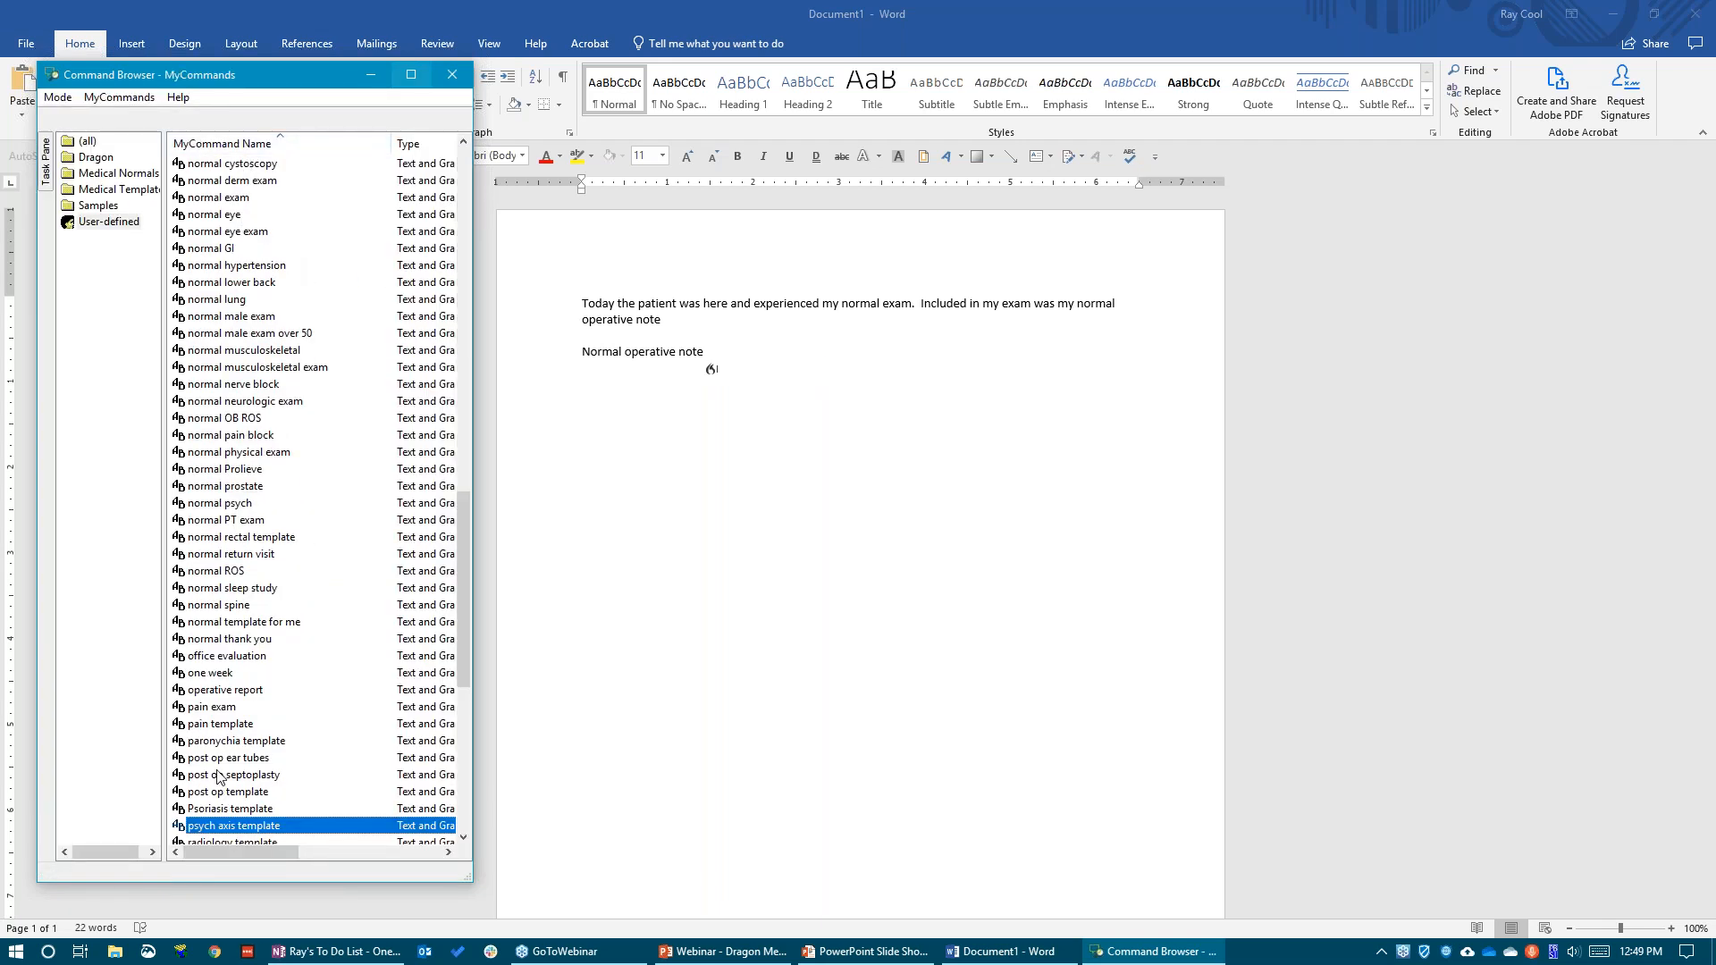
{"action": "scroll", "coordinate": [223, 554], "scroll_direction": "up", "scroll_amount": 20}
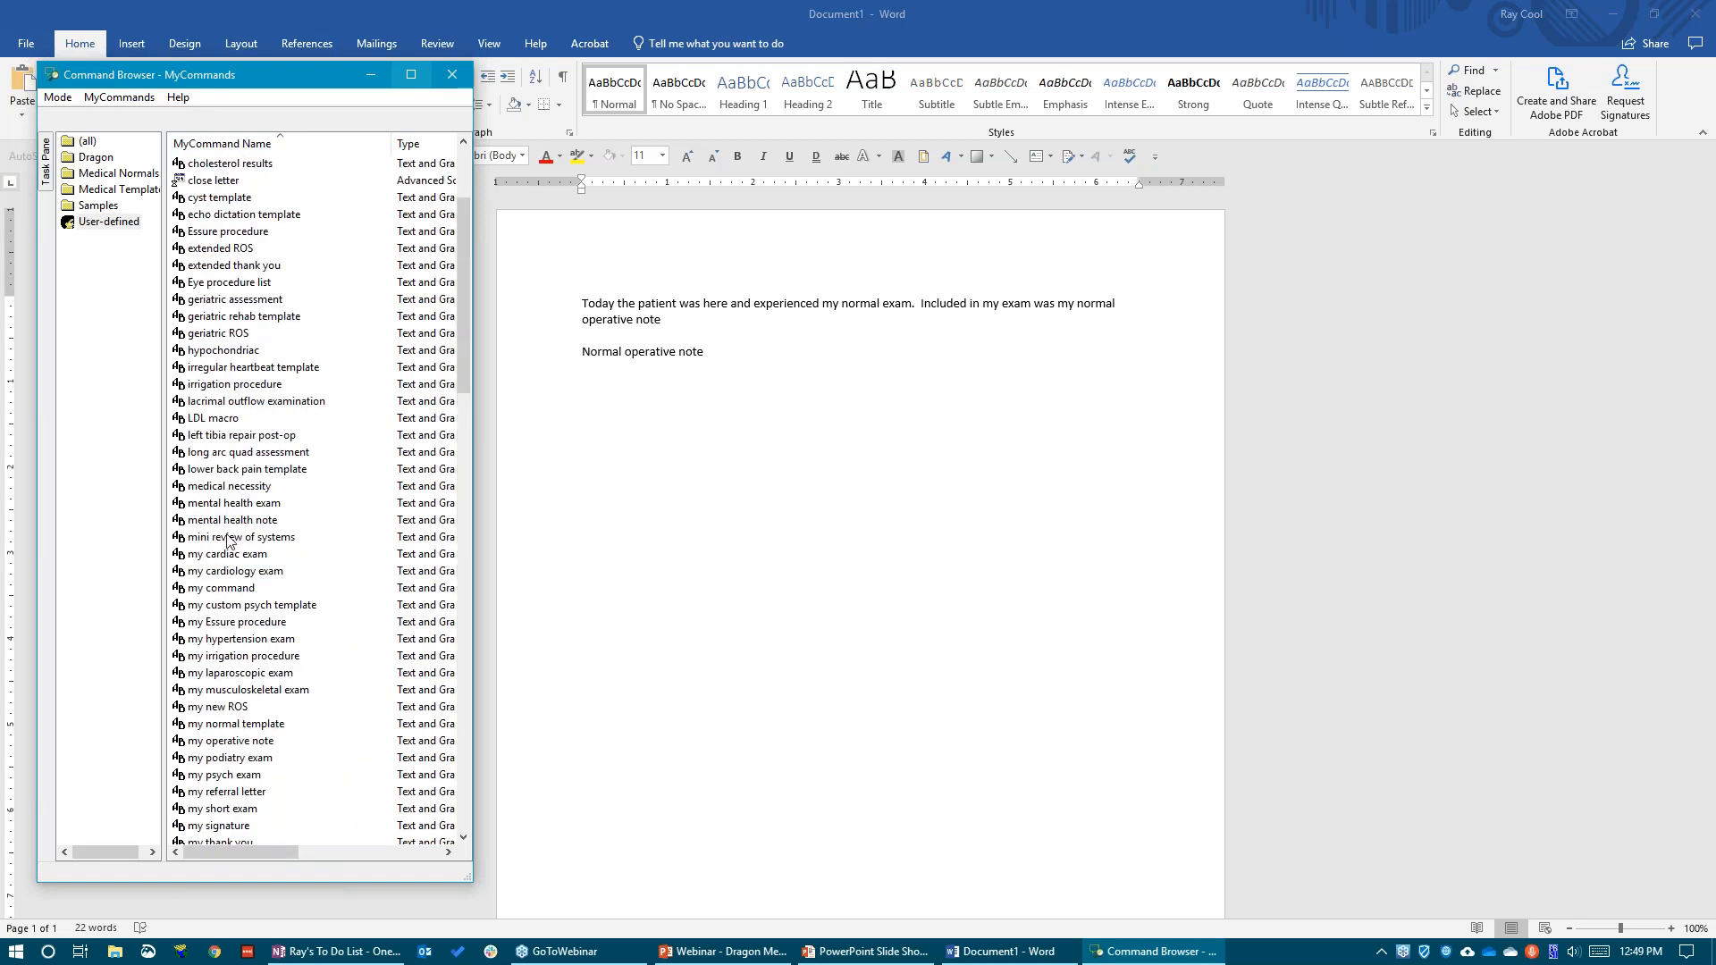
{"action": "scroll", "coordinate": [229, 601], "scroll_direction": "down", "scroll_amount": 2}
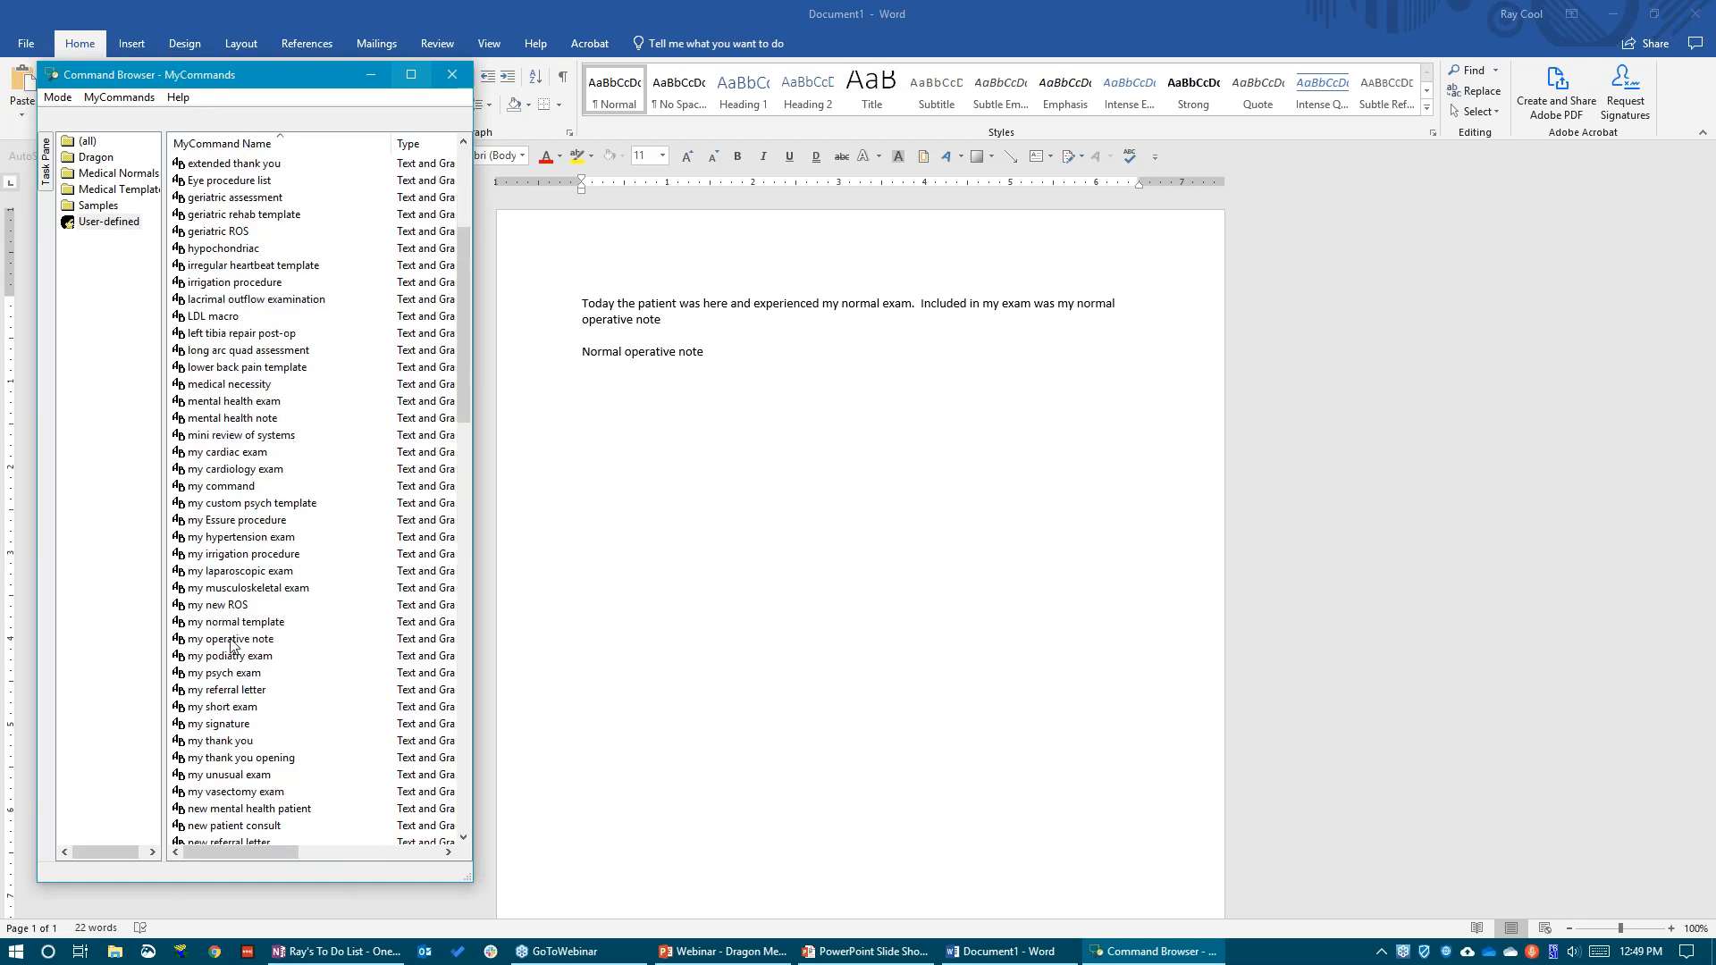
{"action": "scroll", "coordinate": [225, 662], "scroll_direction": "down", "scroll_amount": 2}
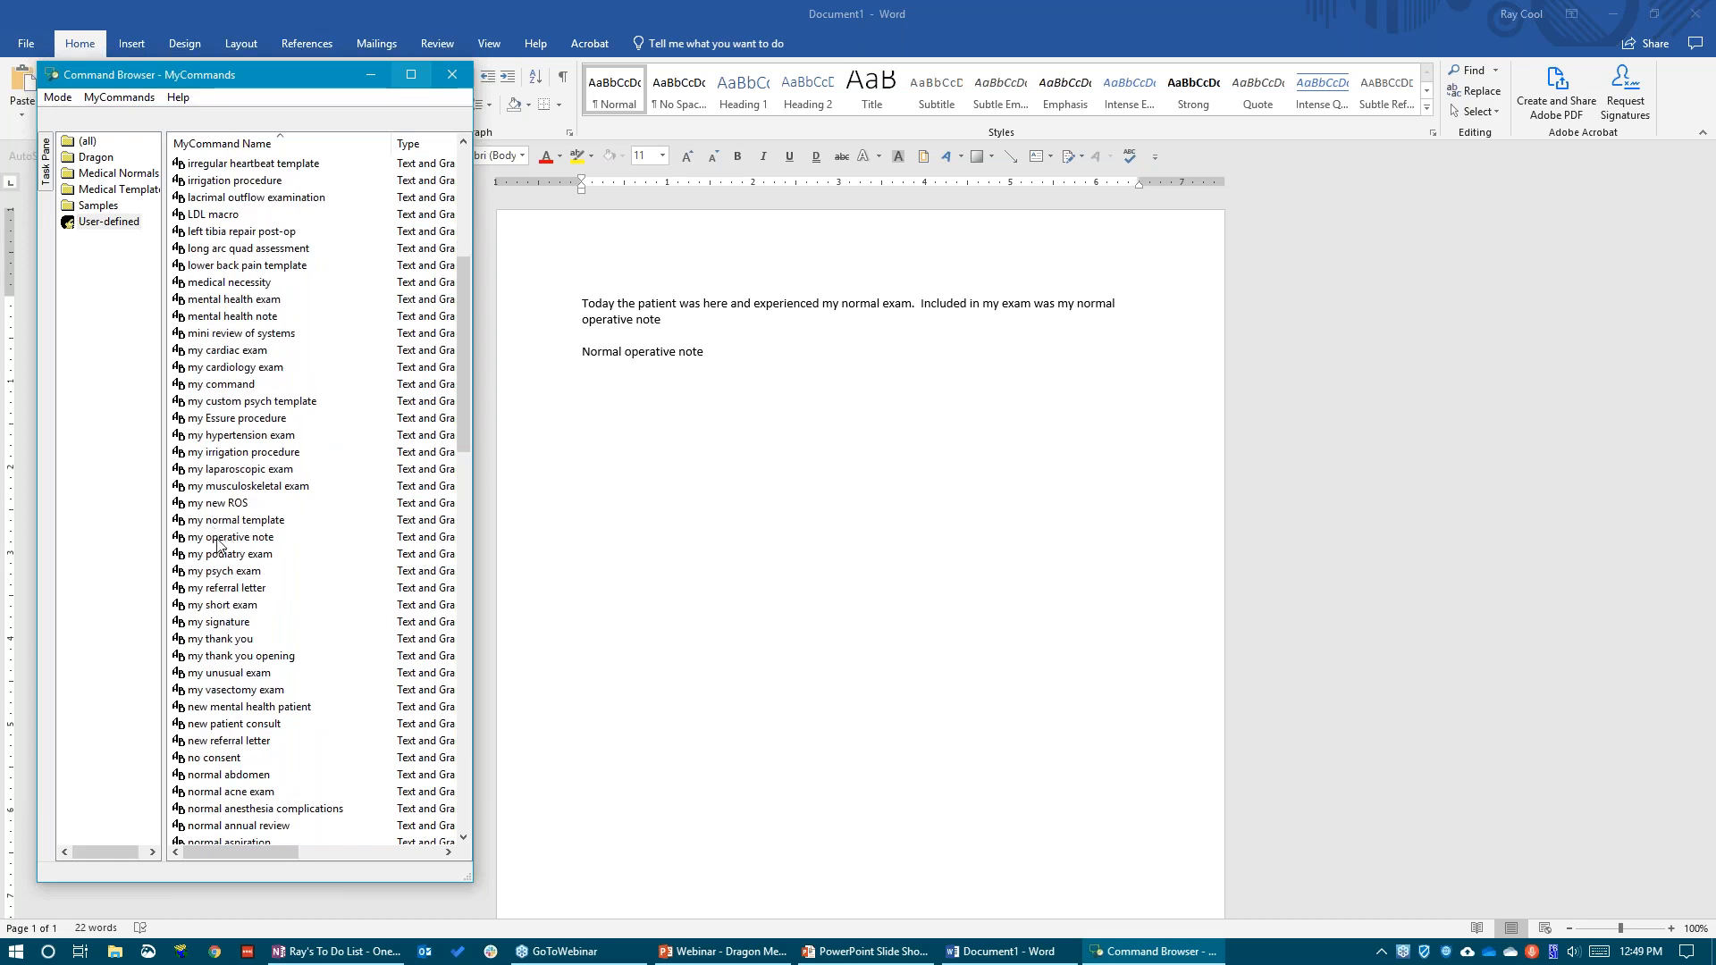
Back in Word, add the line "Patient was here and experienced my operative note." and insert the "my operative note" template below it
{"action": "left_click", "coordinate": [715, 370]}
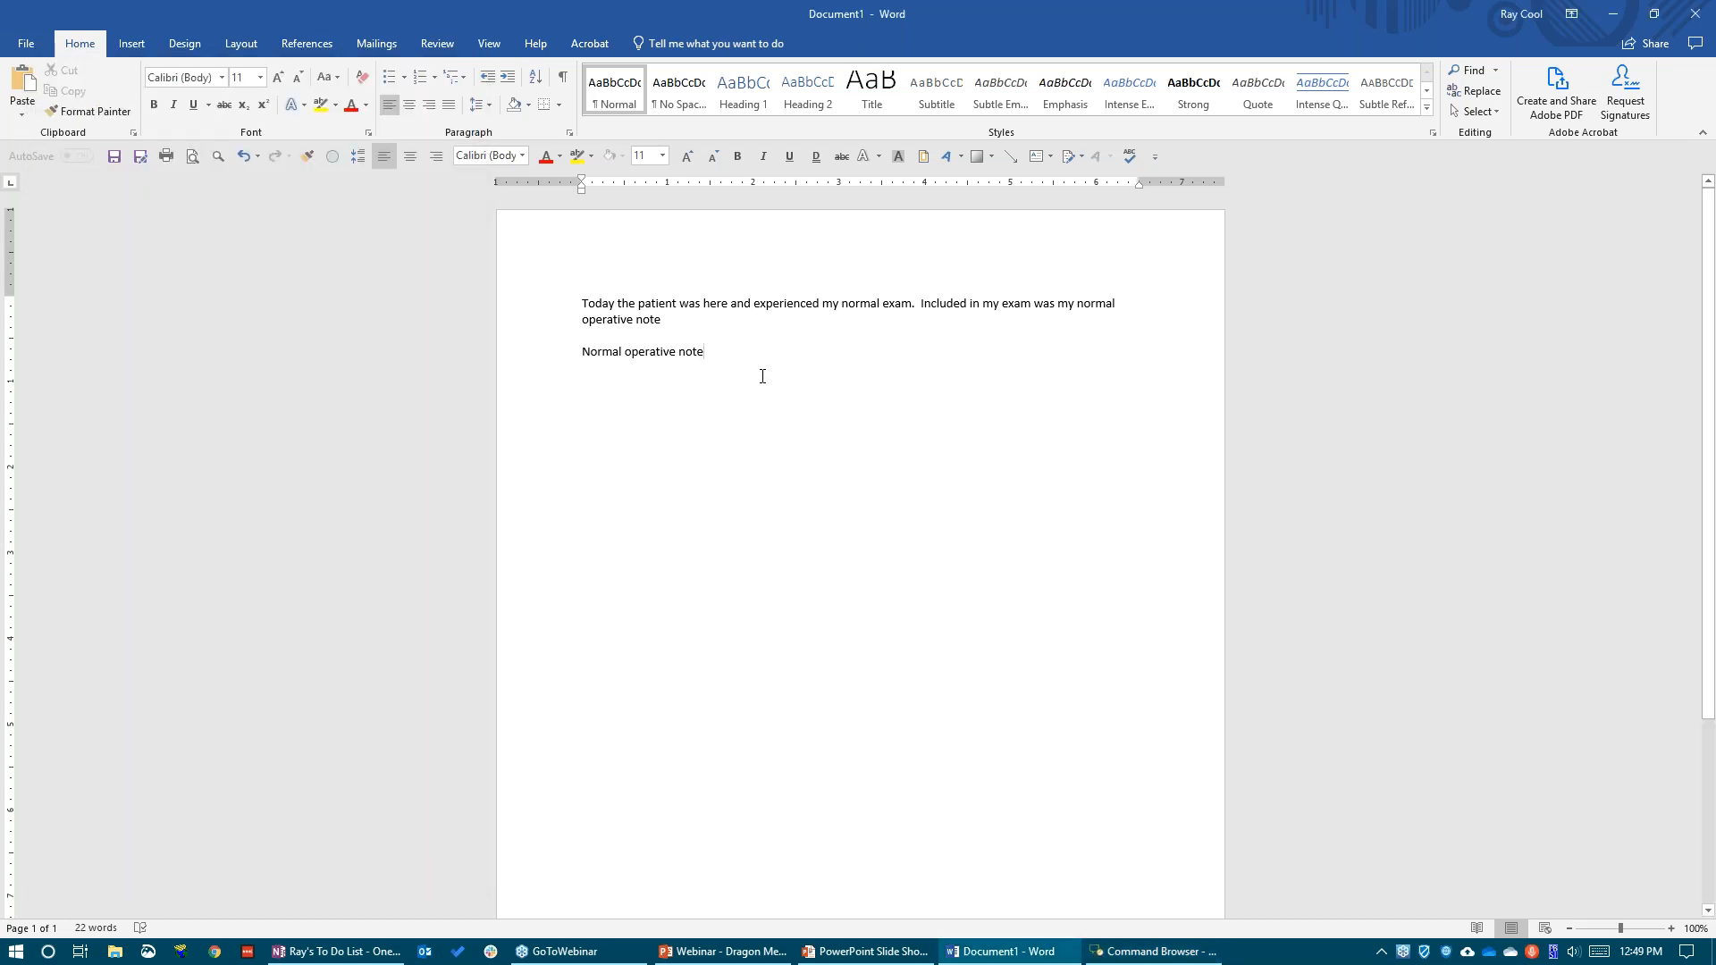
{"action": "key", "text": "Return"}
{"action": "key", "text": "Return"}
{"action": "type", "text": "Patient was here and experienced my operative note."}
{"action": "key", "text": "Return"}
{"action": "key", "text": "Return"}
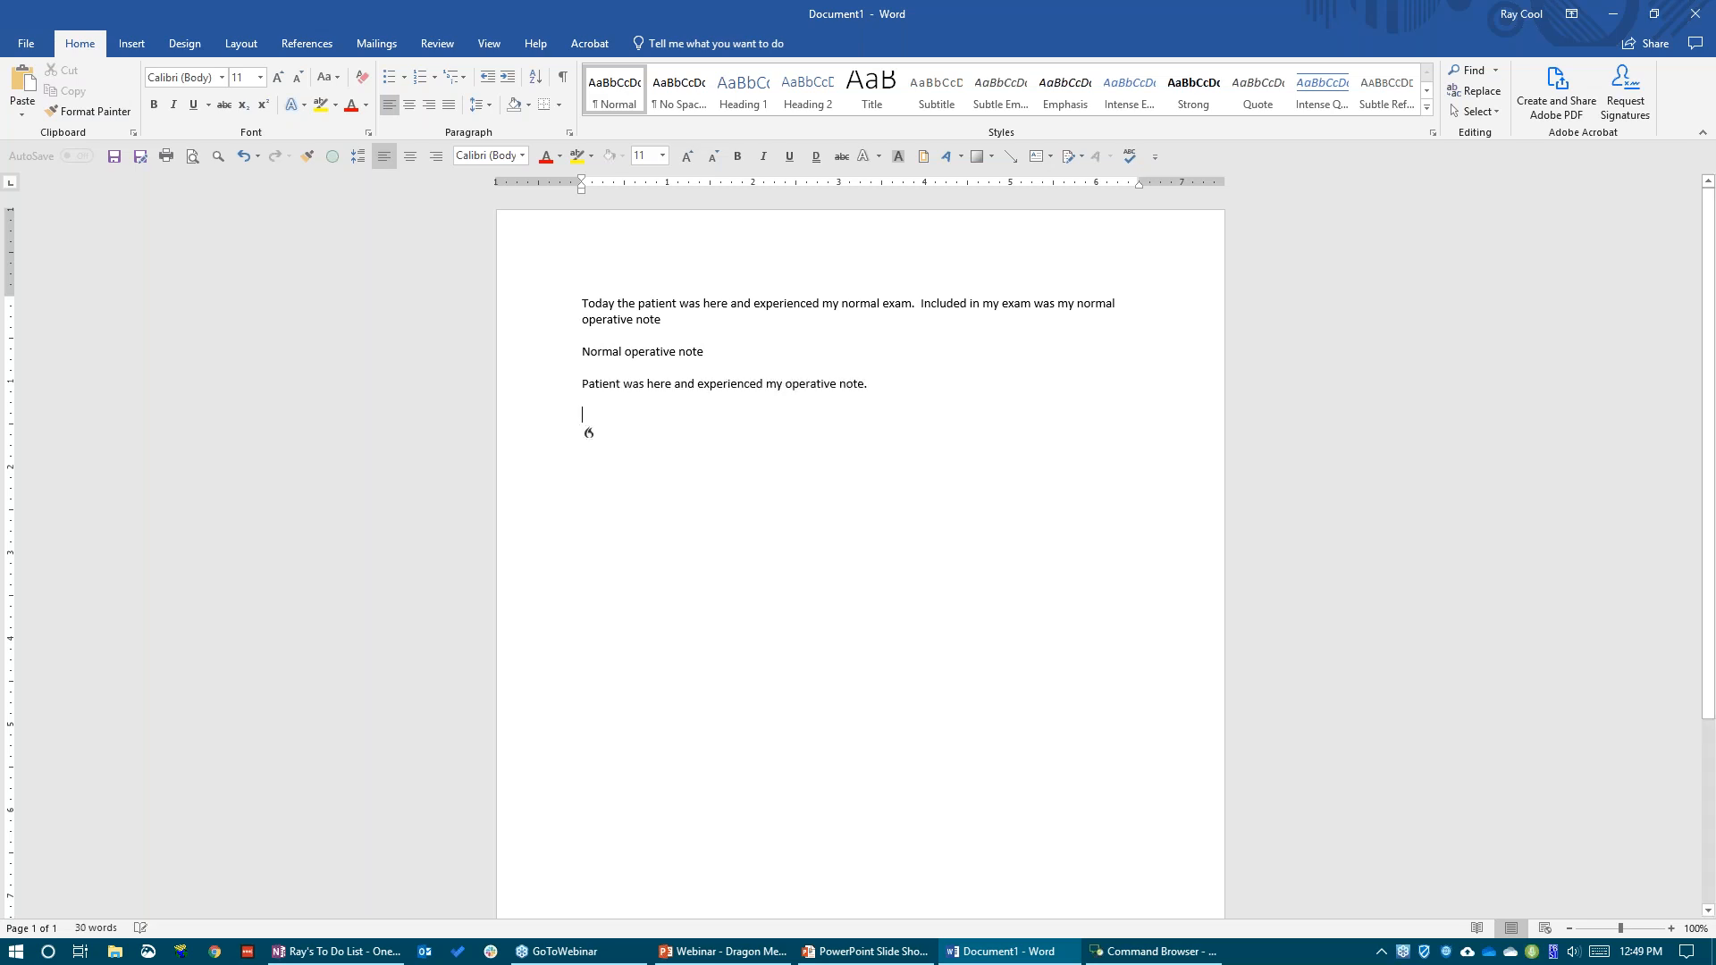
{"action": "key", "text": "ctrl+v"}
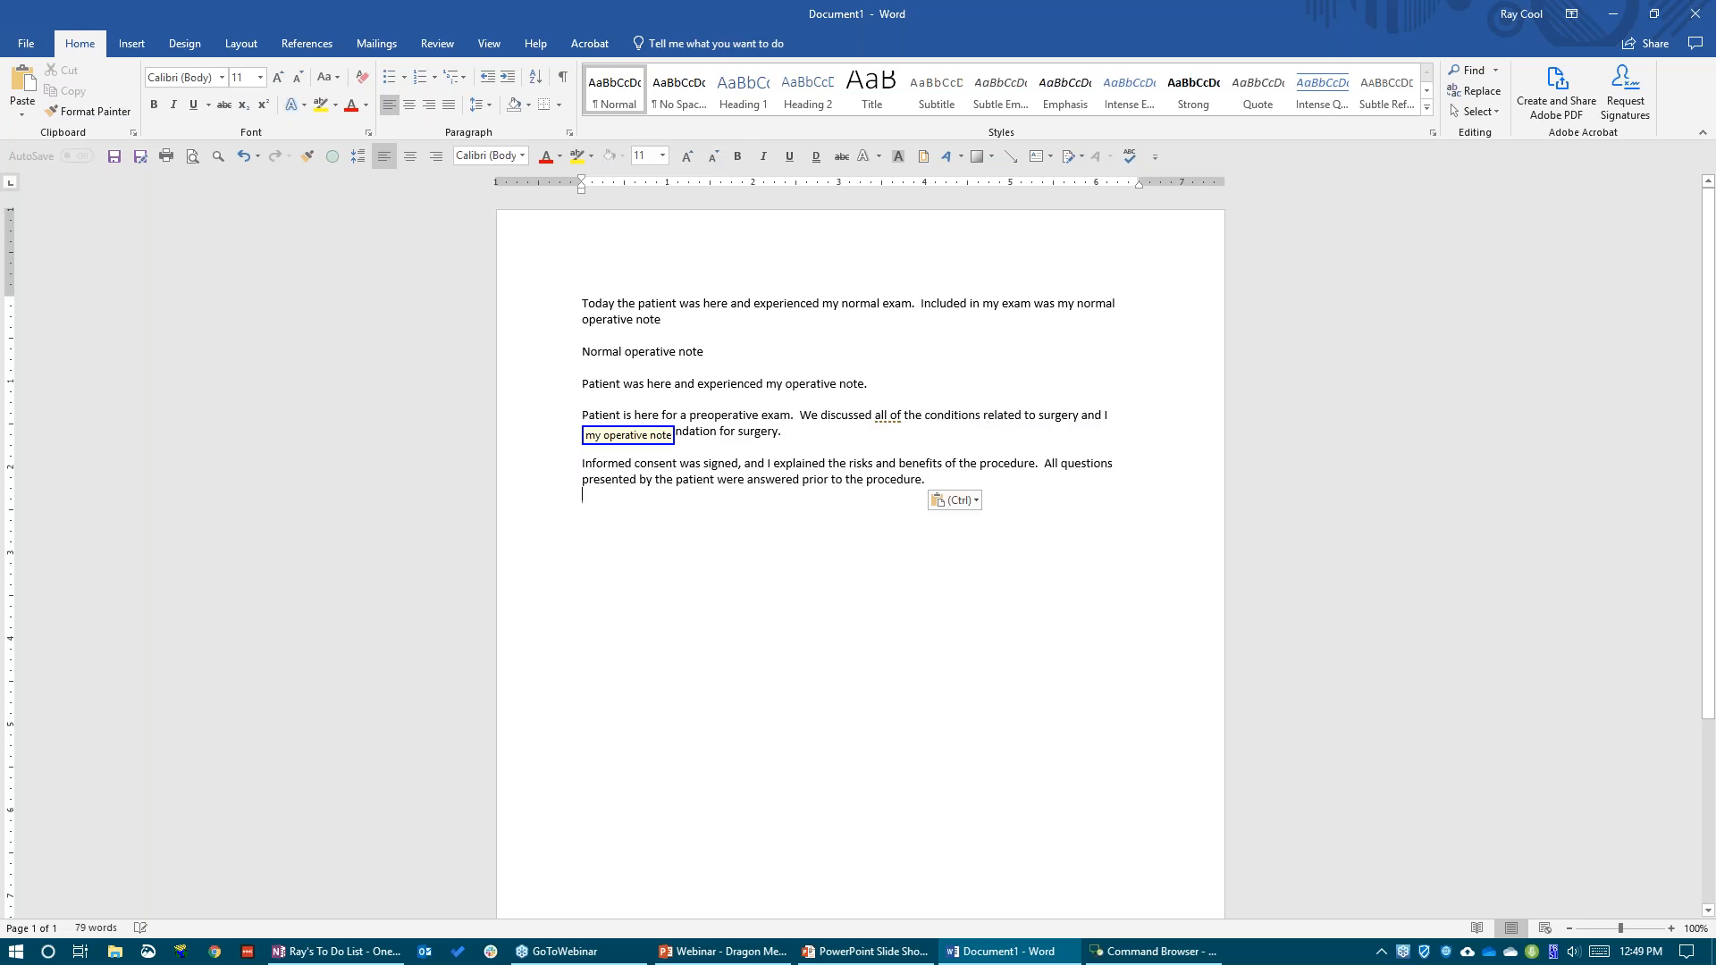
Highlight the dictated operative note sentence and the inserted template text as examples, and start a new line below them
{"action": "left_click_drag", "start_coordinate": [869, 384], "coordinate": [766, 385]}
{"action": "left_click", "coordinate": [838, 384]}
{"action": "left_click_drag", "start_coordinate": [873, 382], "coordinate": [666, 384]}
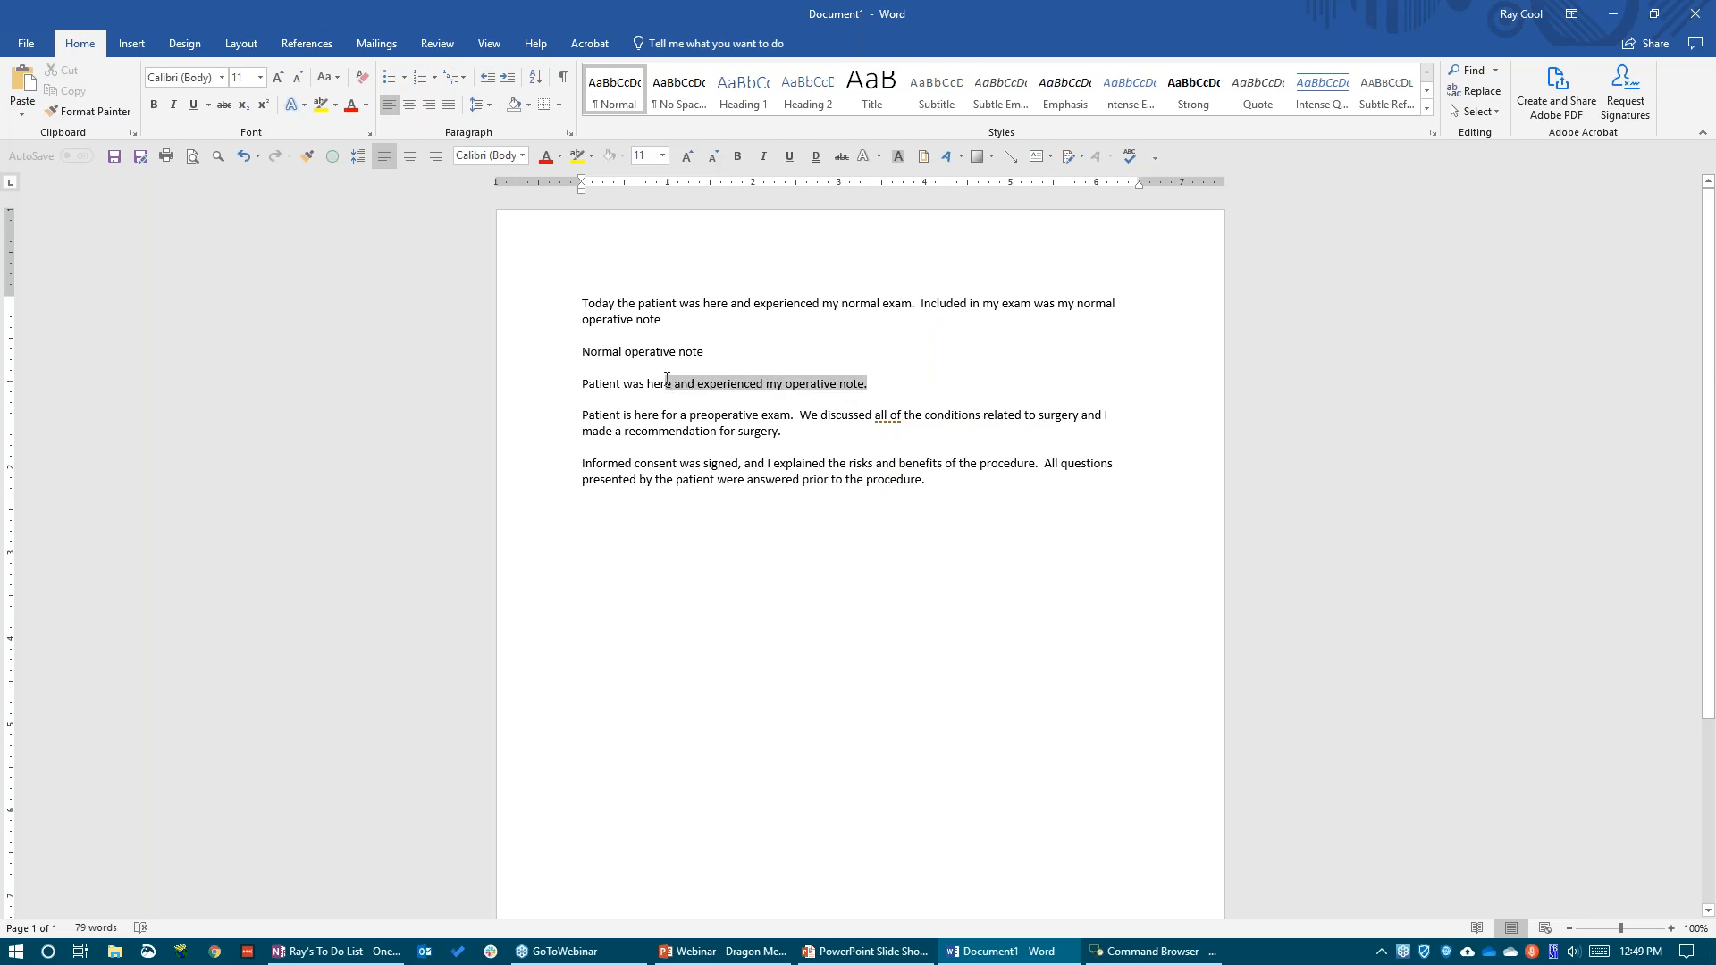
{"action": "left_click", "coordinate": [582, 414]}
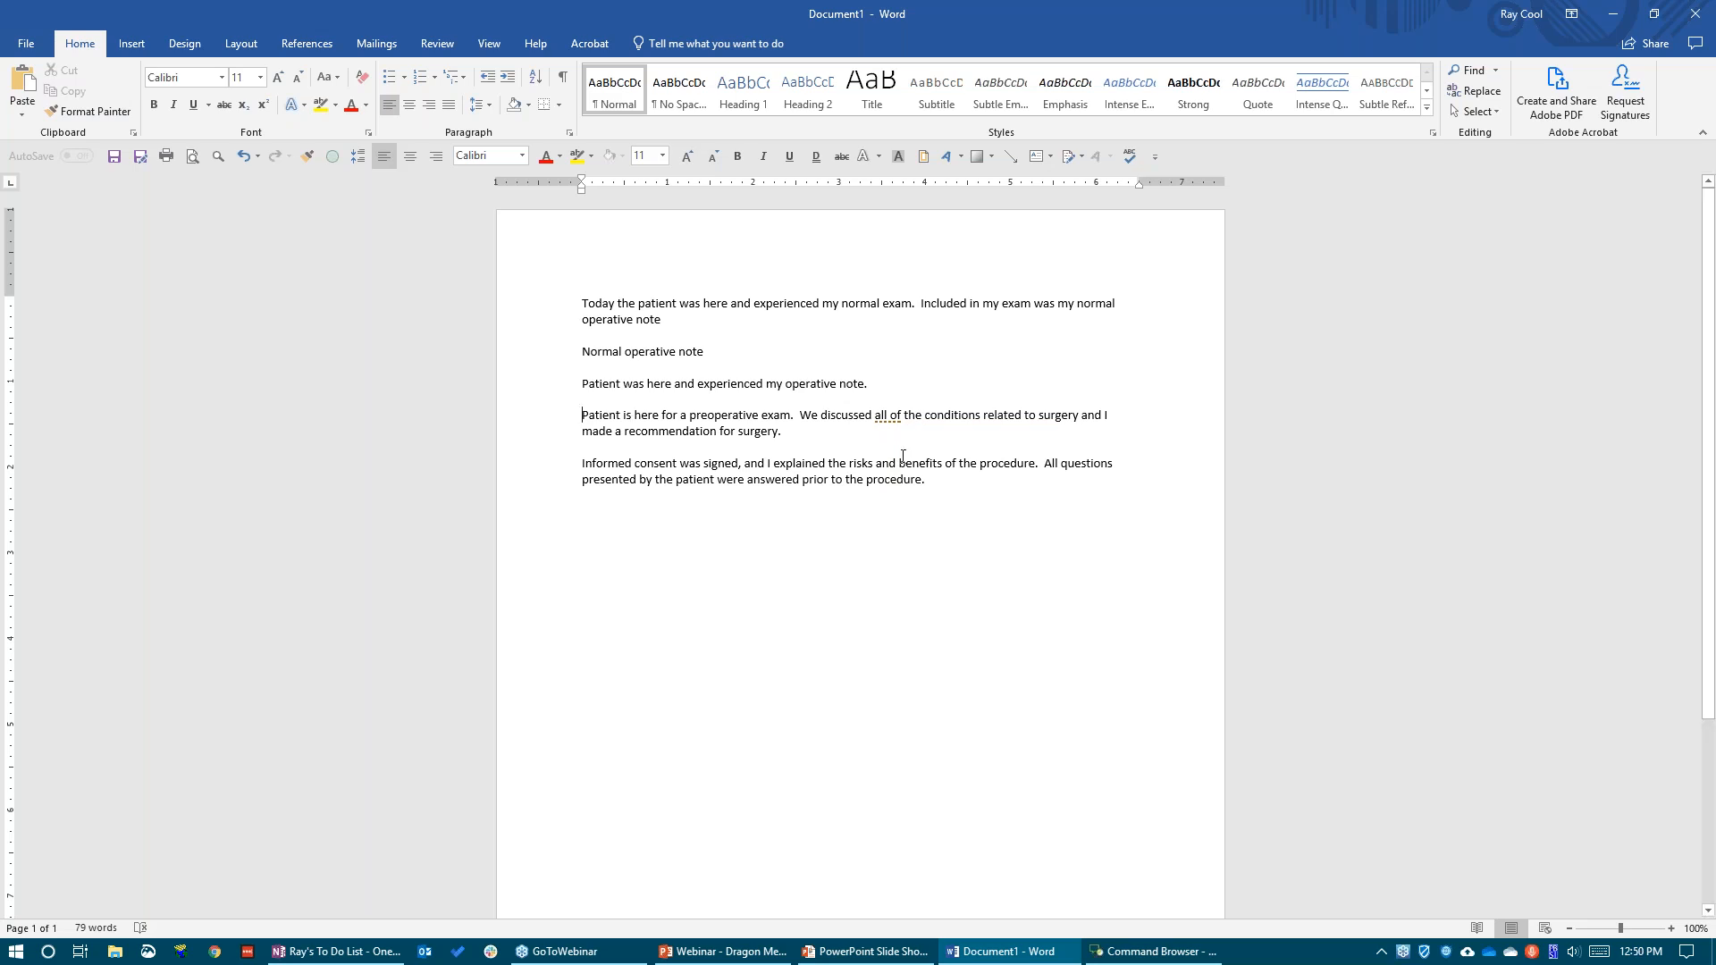
{"action": "left_click_drag", "start_coordinate": [934, 479], "coordinate": [613, 403]}
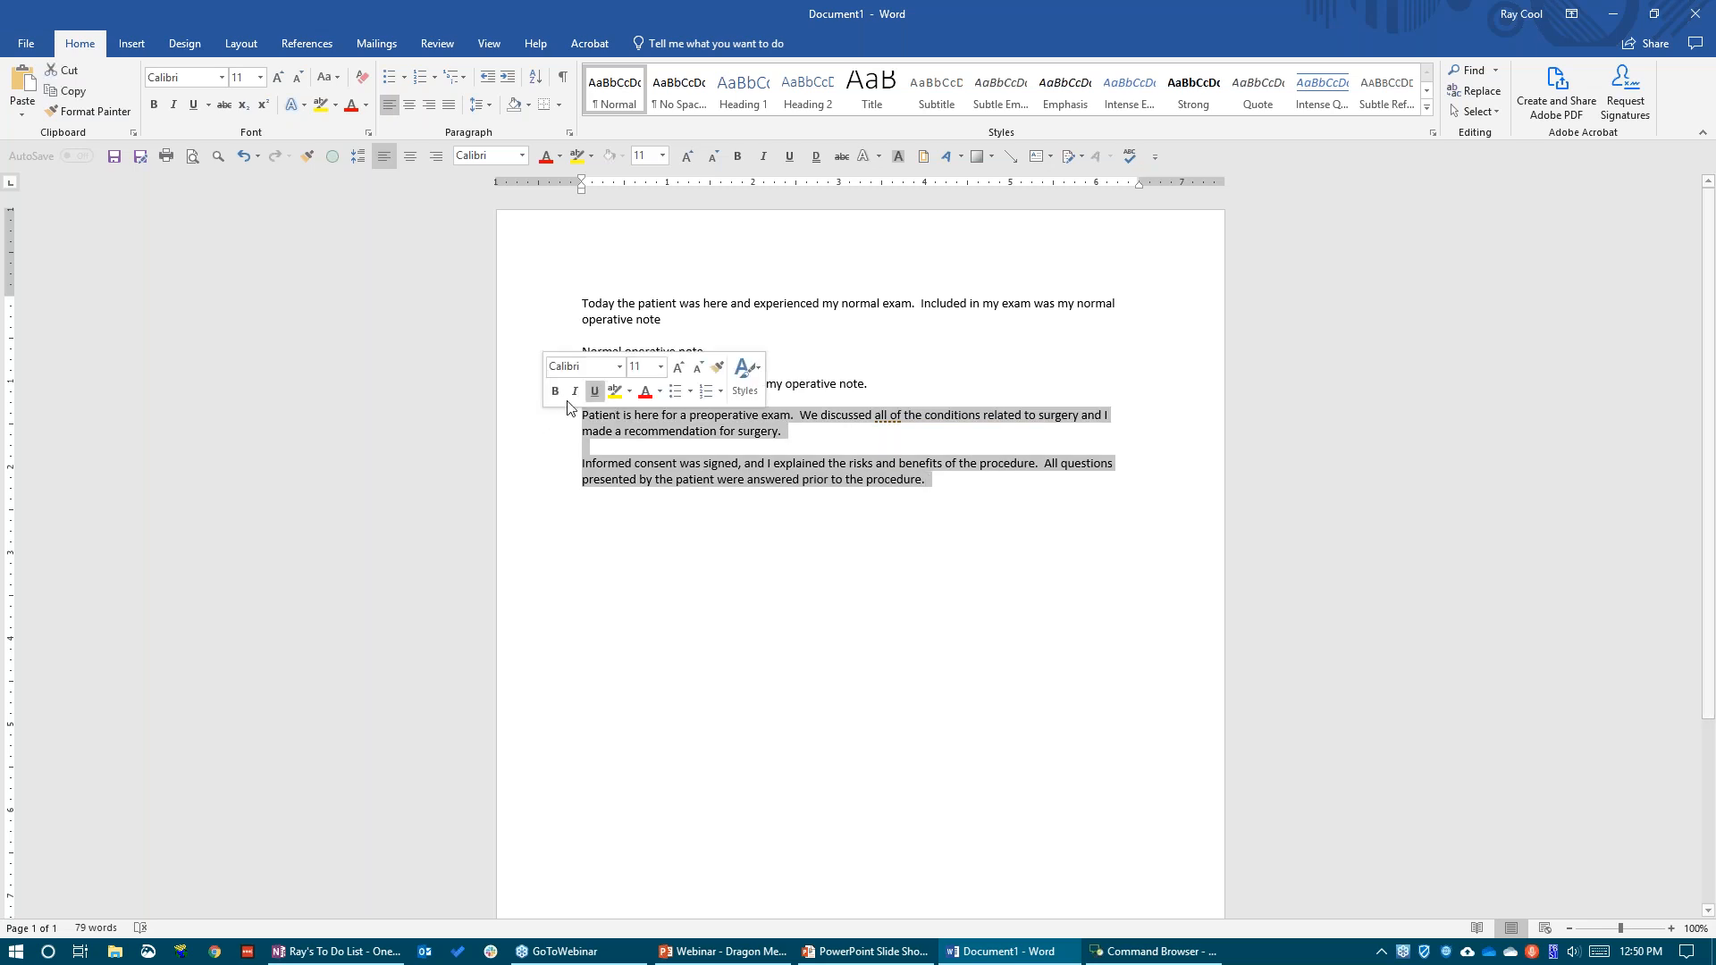
{"action": "left_click", "coordinate": [973, 471]}
{"action": "key", "text": "Return"}
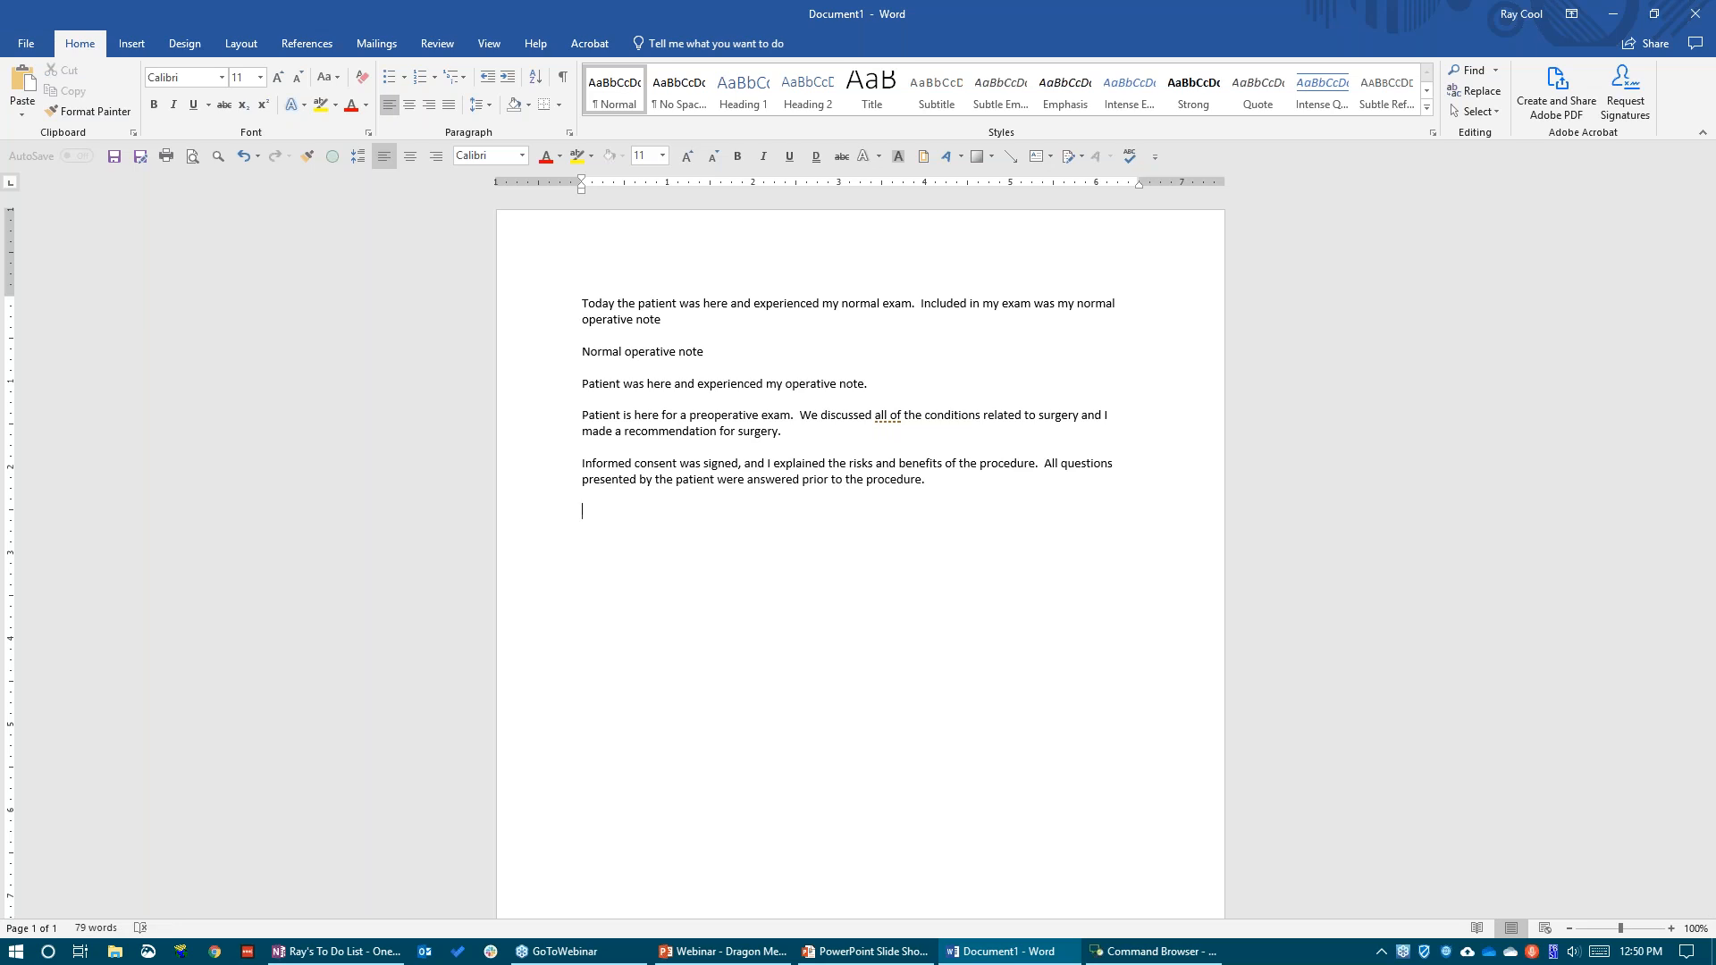
Consult the Internet search tip in the slide show, and search UpToDate for insomnia and WebMD for encephalitis in the browser
{"action": "key", "text": "alt+Tab"}
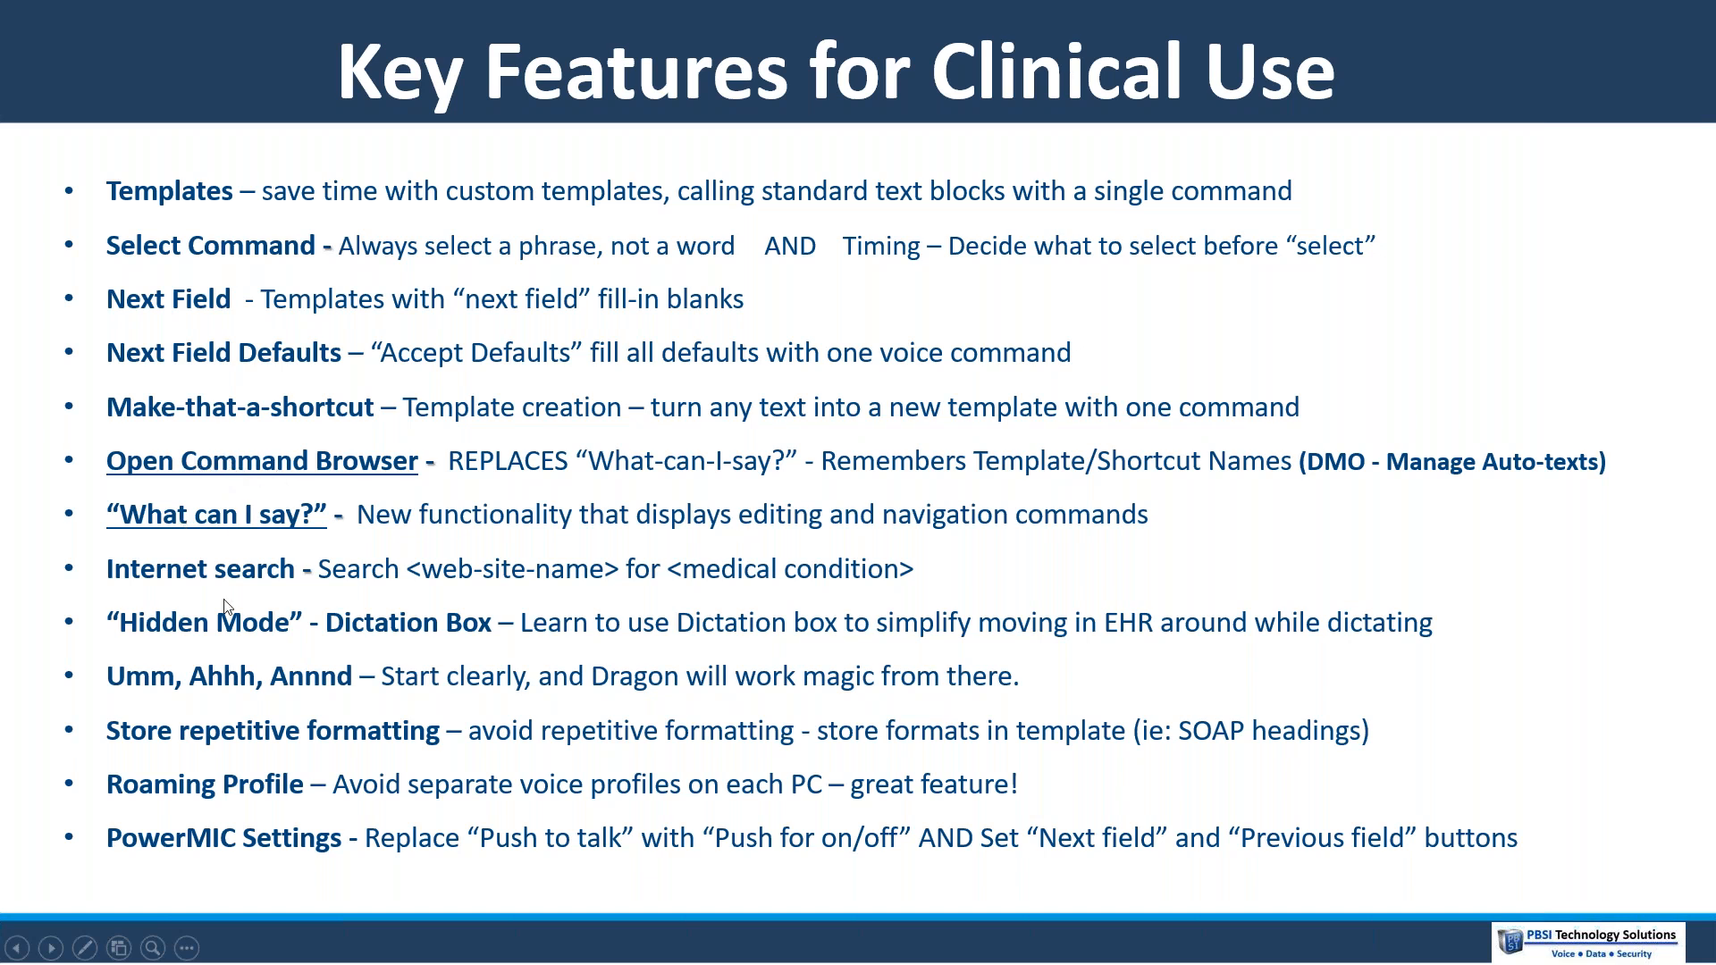
{"action": "key", "text": "alt+Tab"}
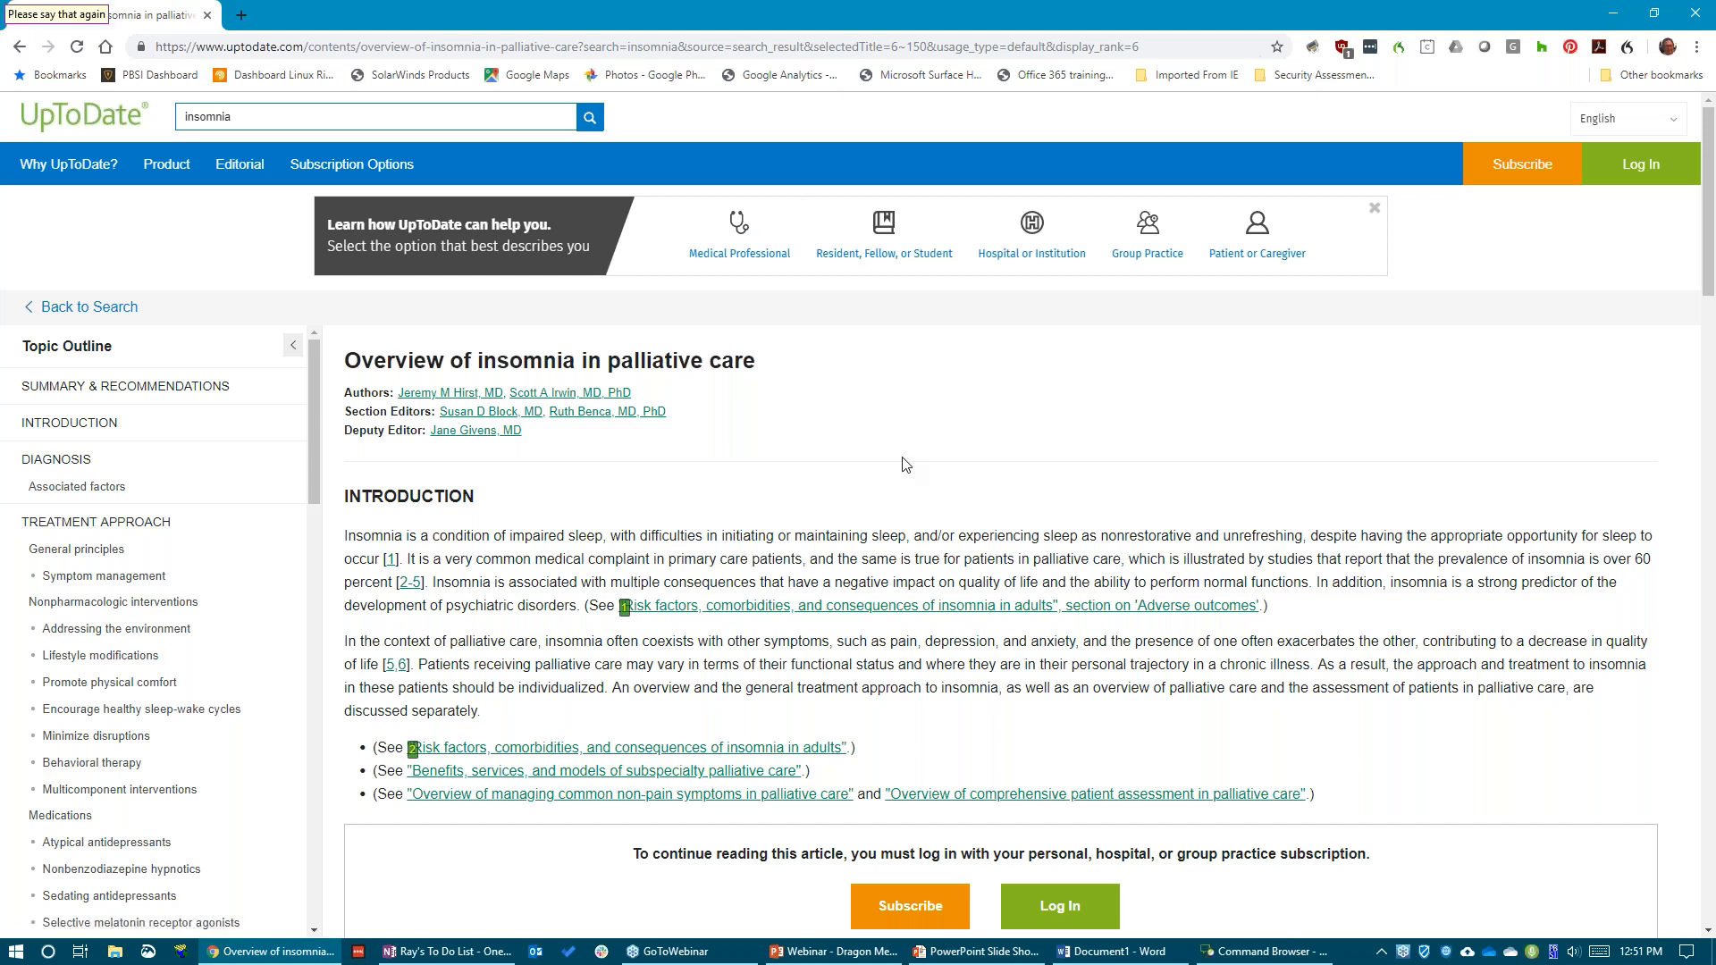
{"action": "left_click", "coordinate": [207, 16]}
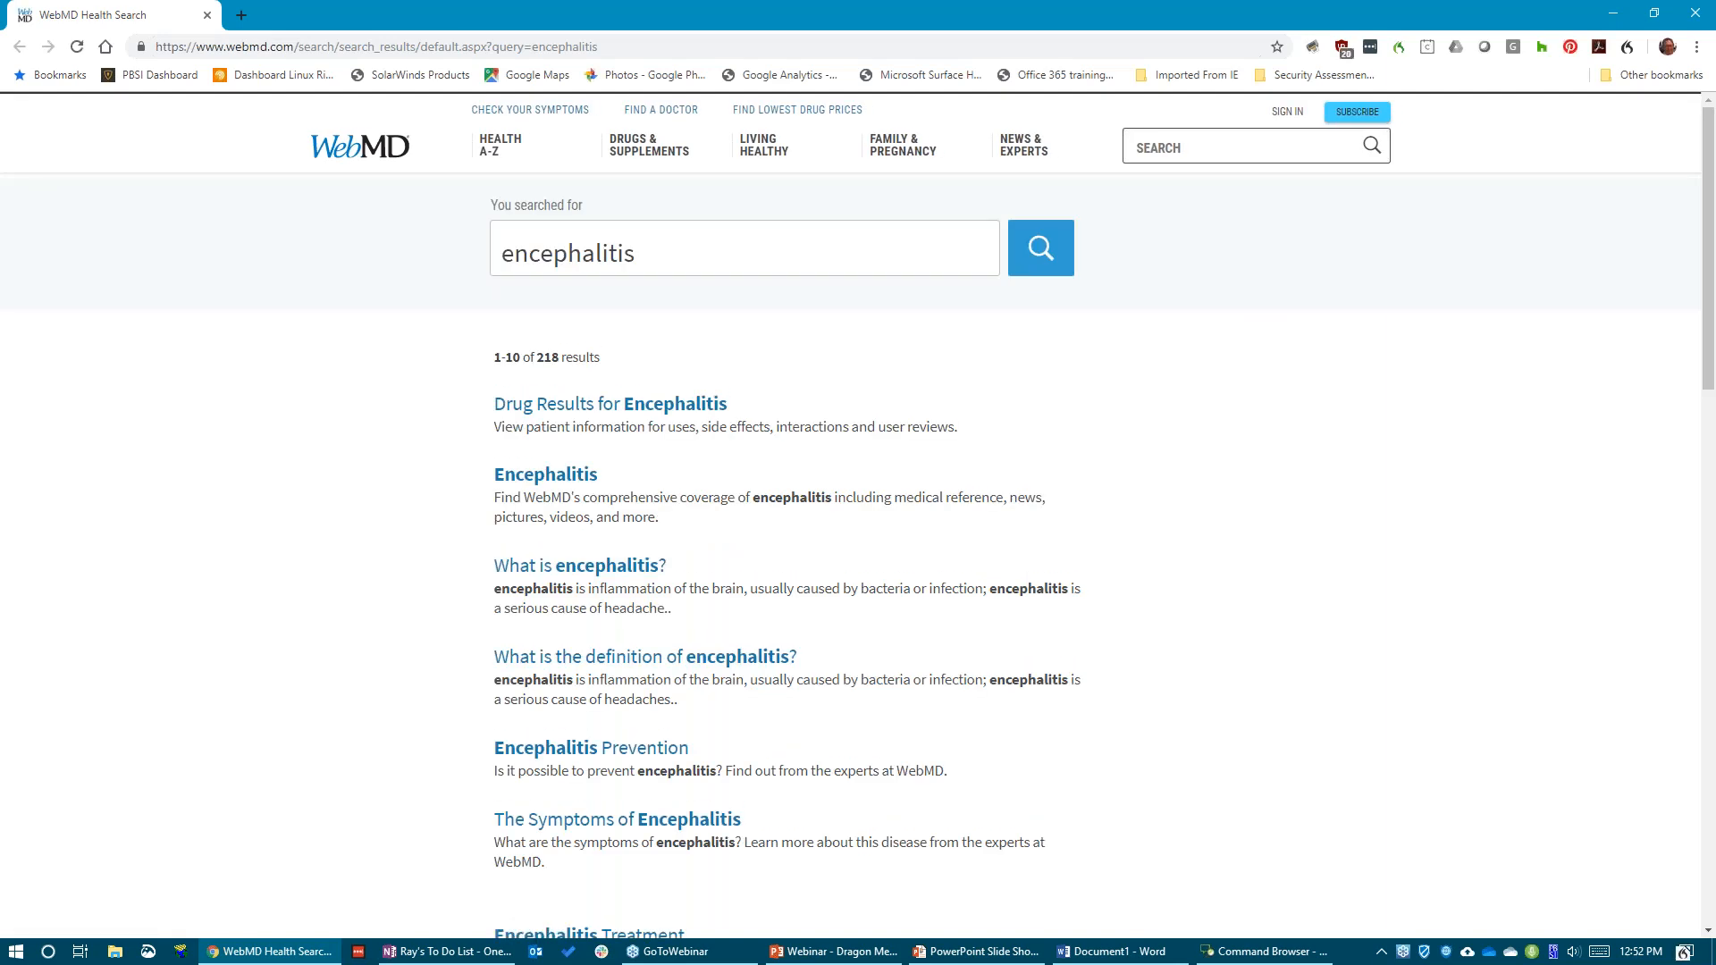
View WebMD's drug results for encephalitis, close the page, and return to the Key Features for Clinical Use slide
{"action": "left_click", "coordinate": [610, 405]}
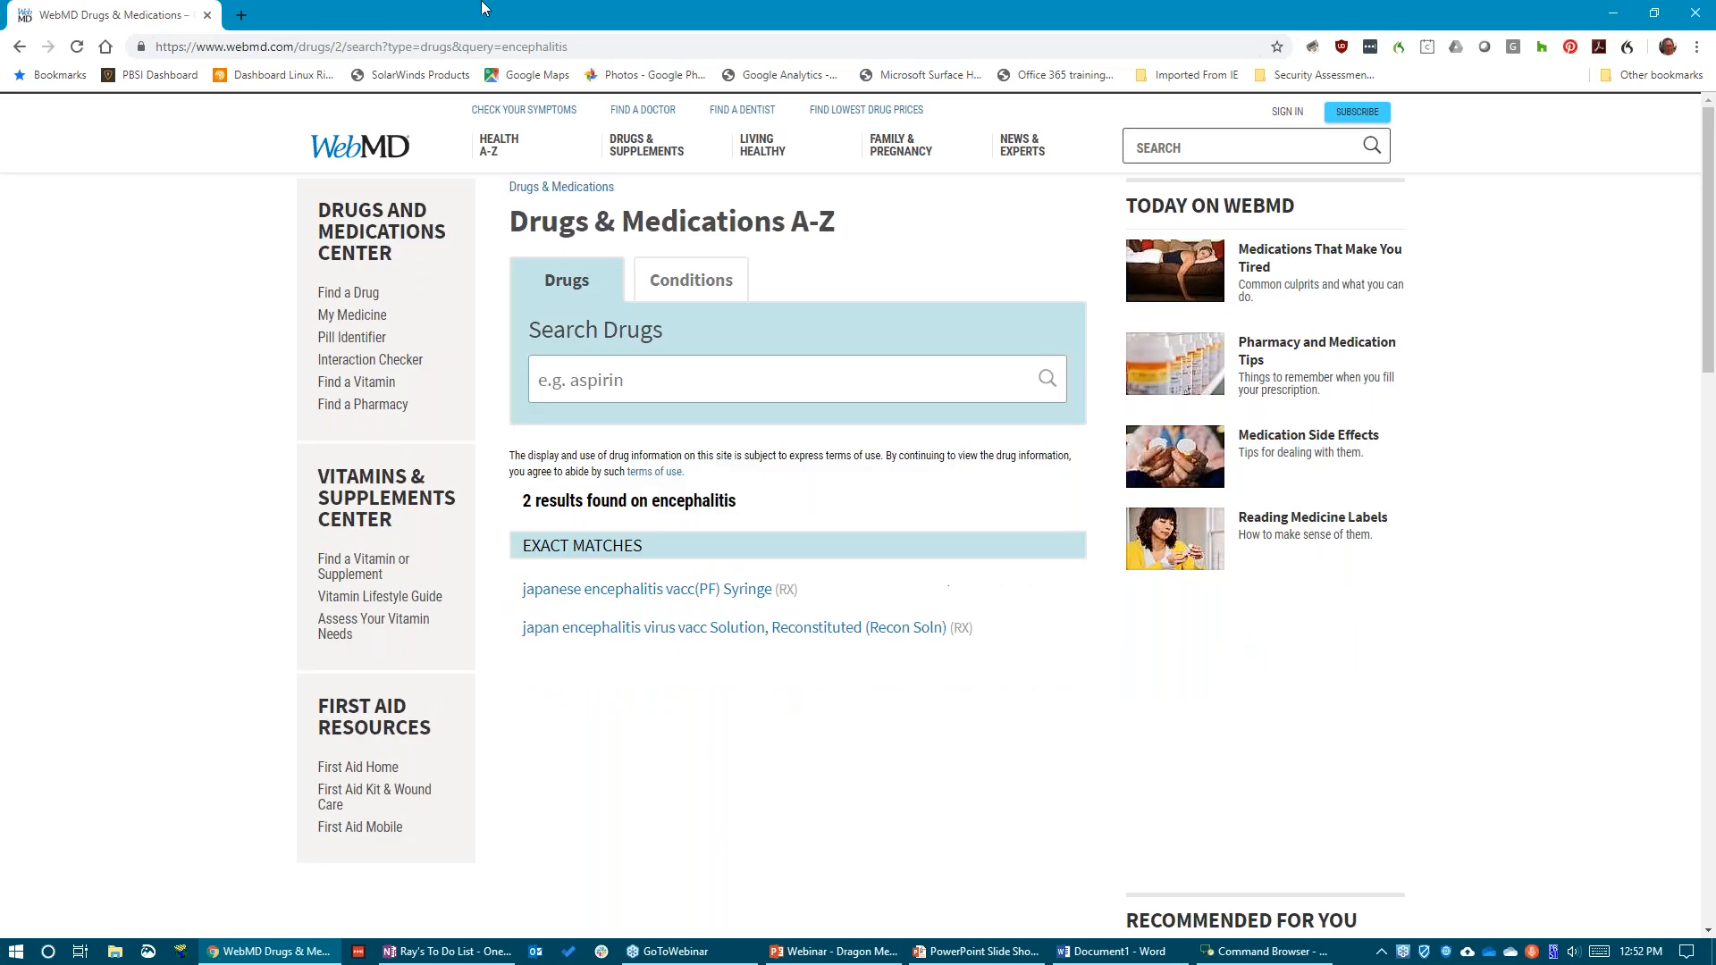
{"action": "left_click", "coordinate": [207, 15]}
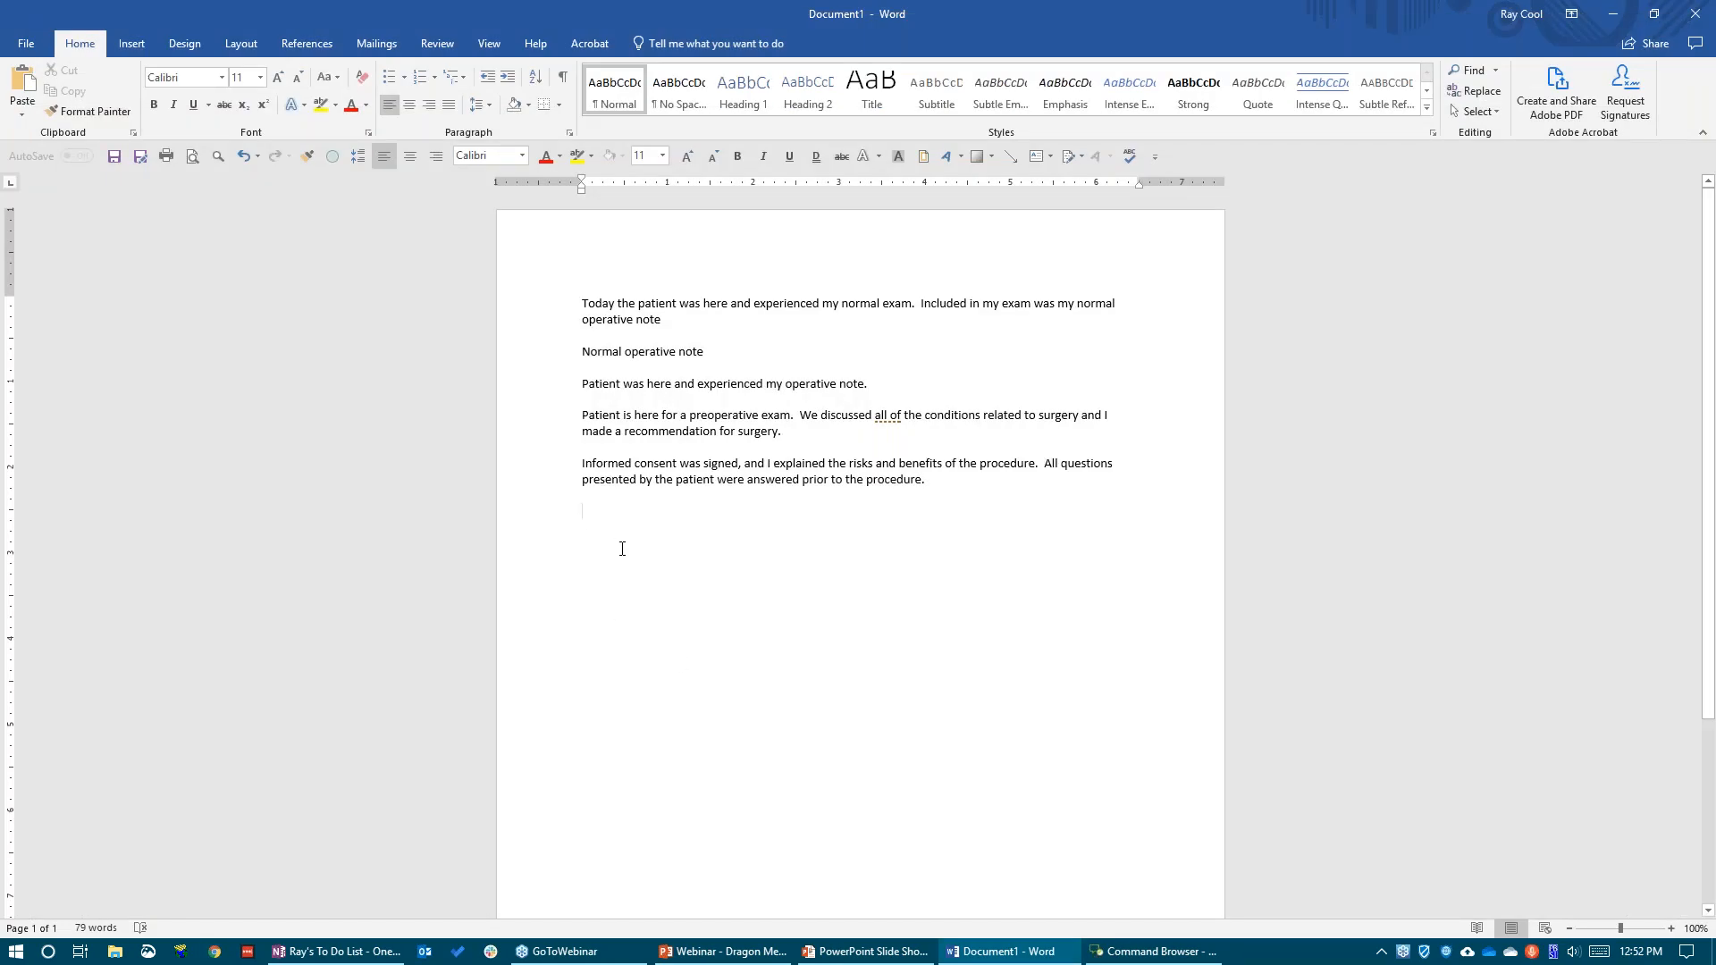
{"action": "key", "text": "alt+Tab"}
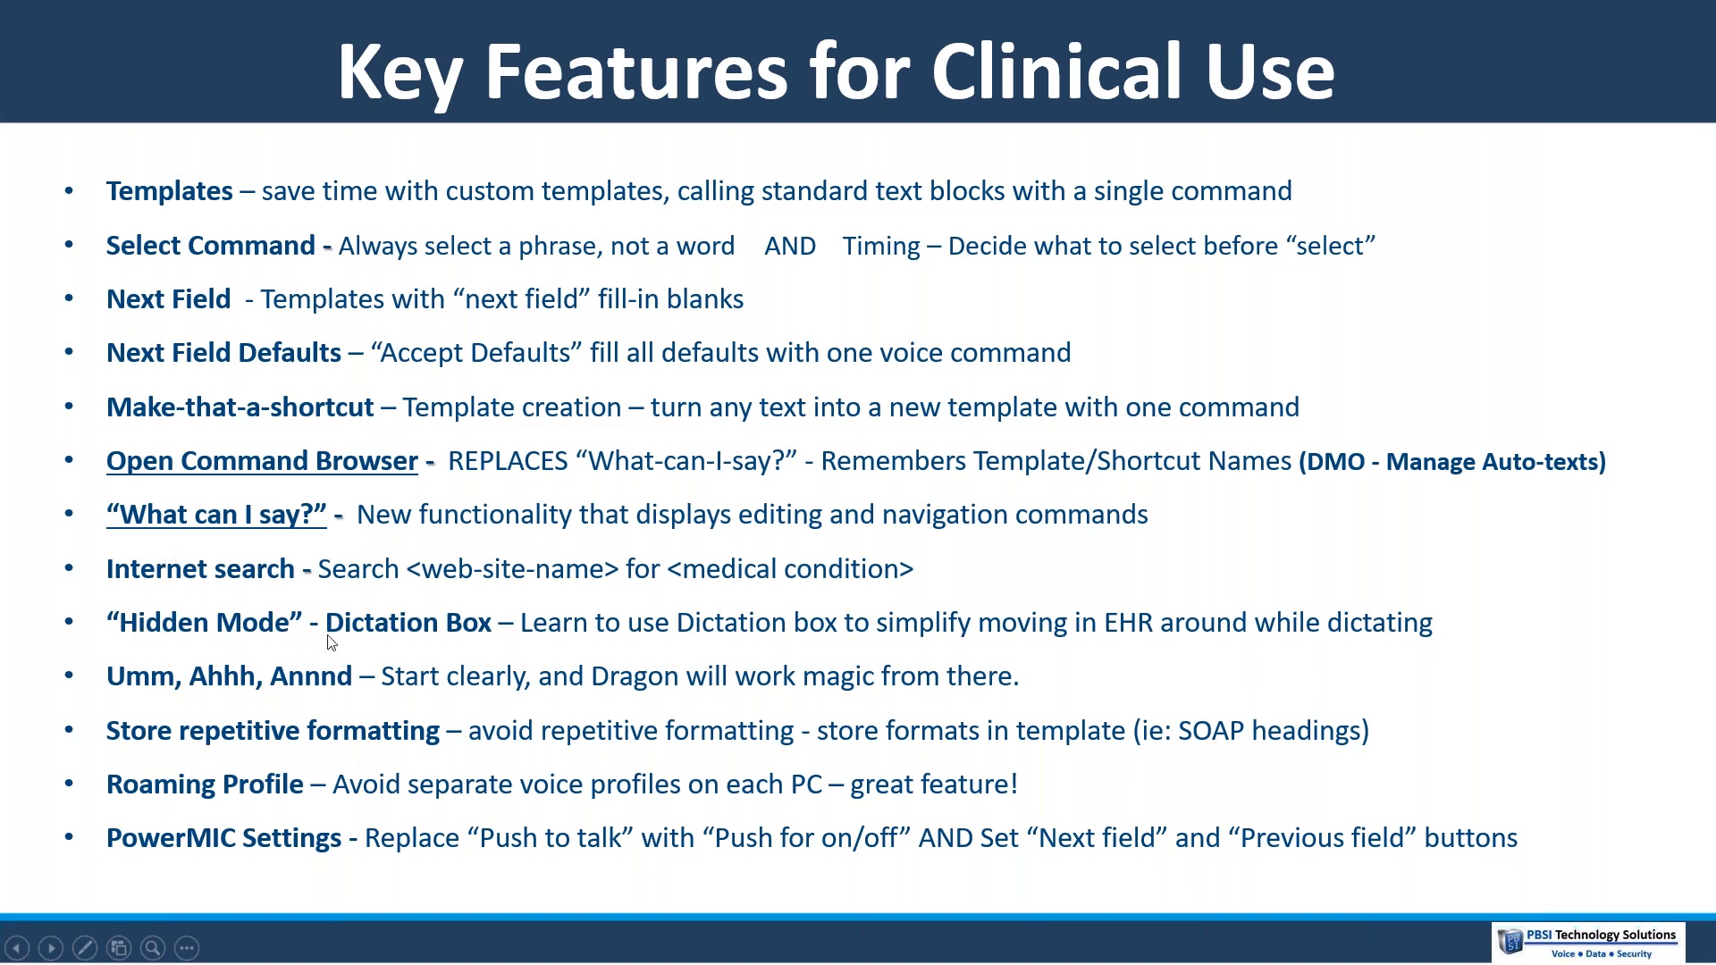
Switch back to Word and delete all the text in the document
{"action": "key", "text": "alt+Tab"}
{"action": "left_click_drag", "start_coordinate": [612, 529], "coordinate": [574, 292]}
{"action": "key", "text": "Delete"}
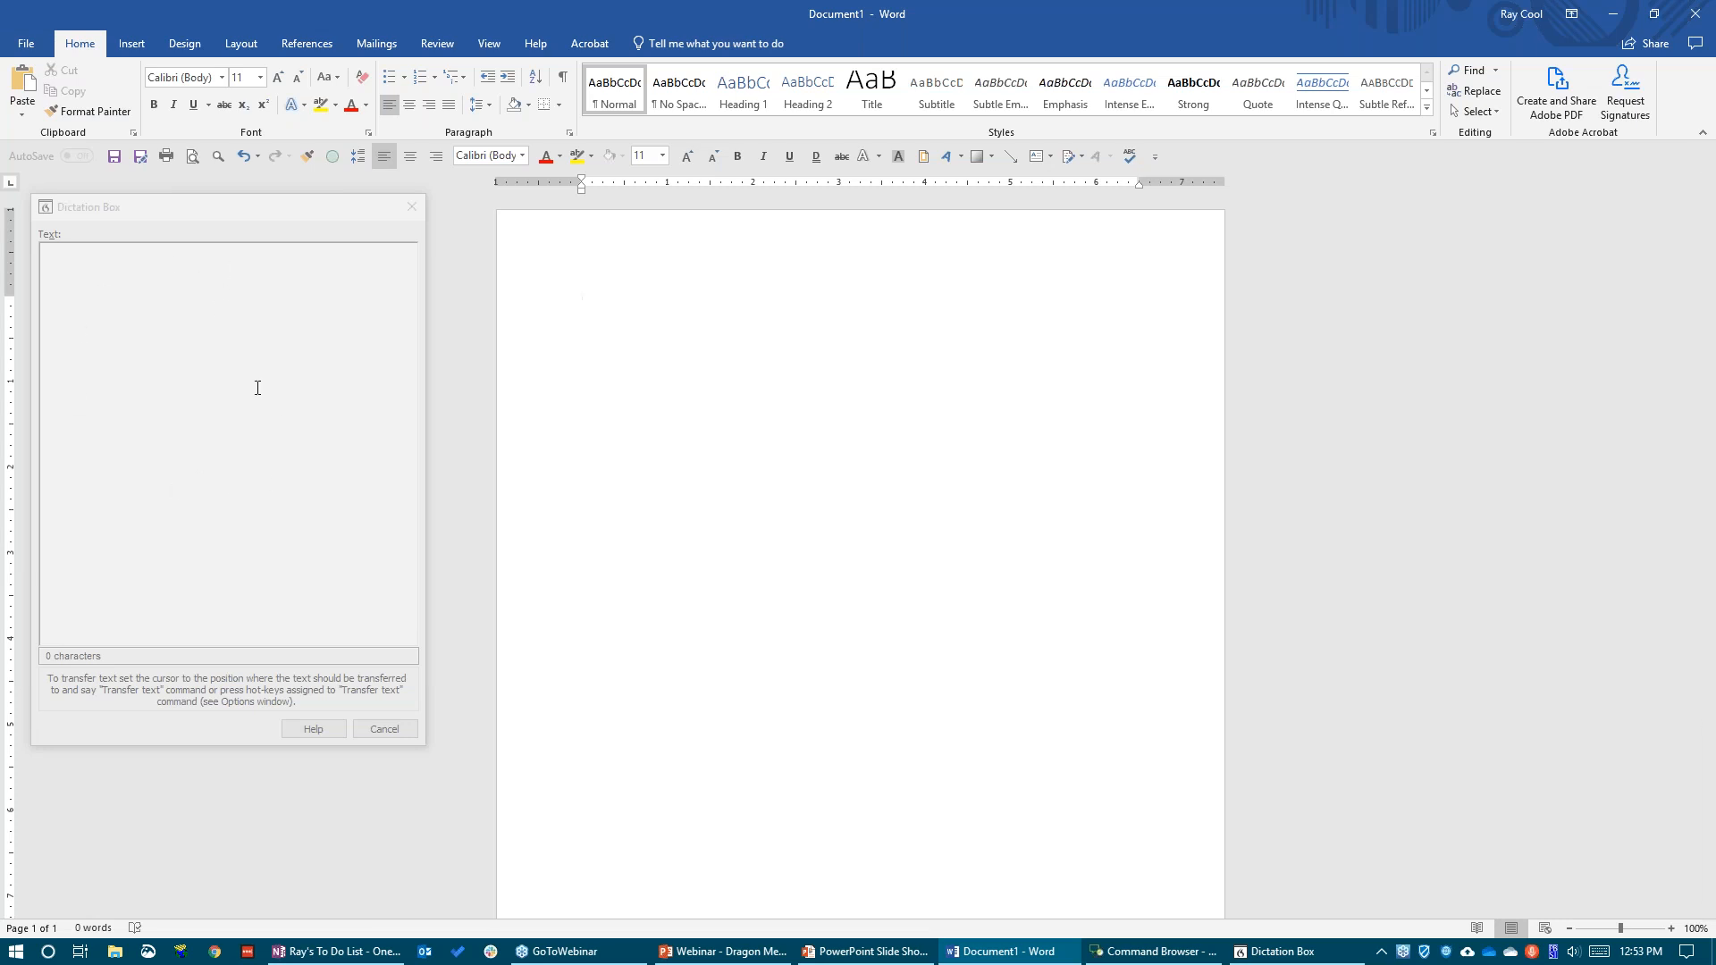
Narrow the Dictation Box, and use it to dictate and transfer the return visit, labs and living condition notes into Word
{"action": "left_click_drag", "start_coordinate": [422, 417], "coordinate": [383, 420]}
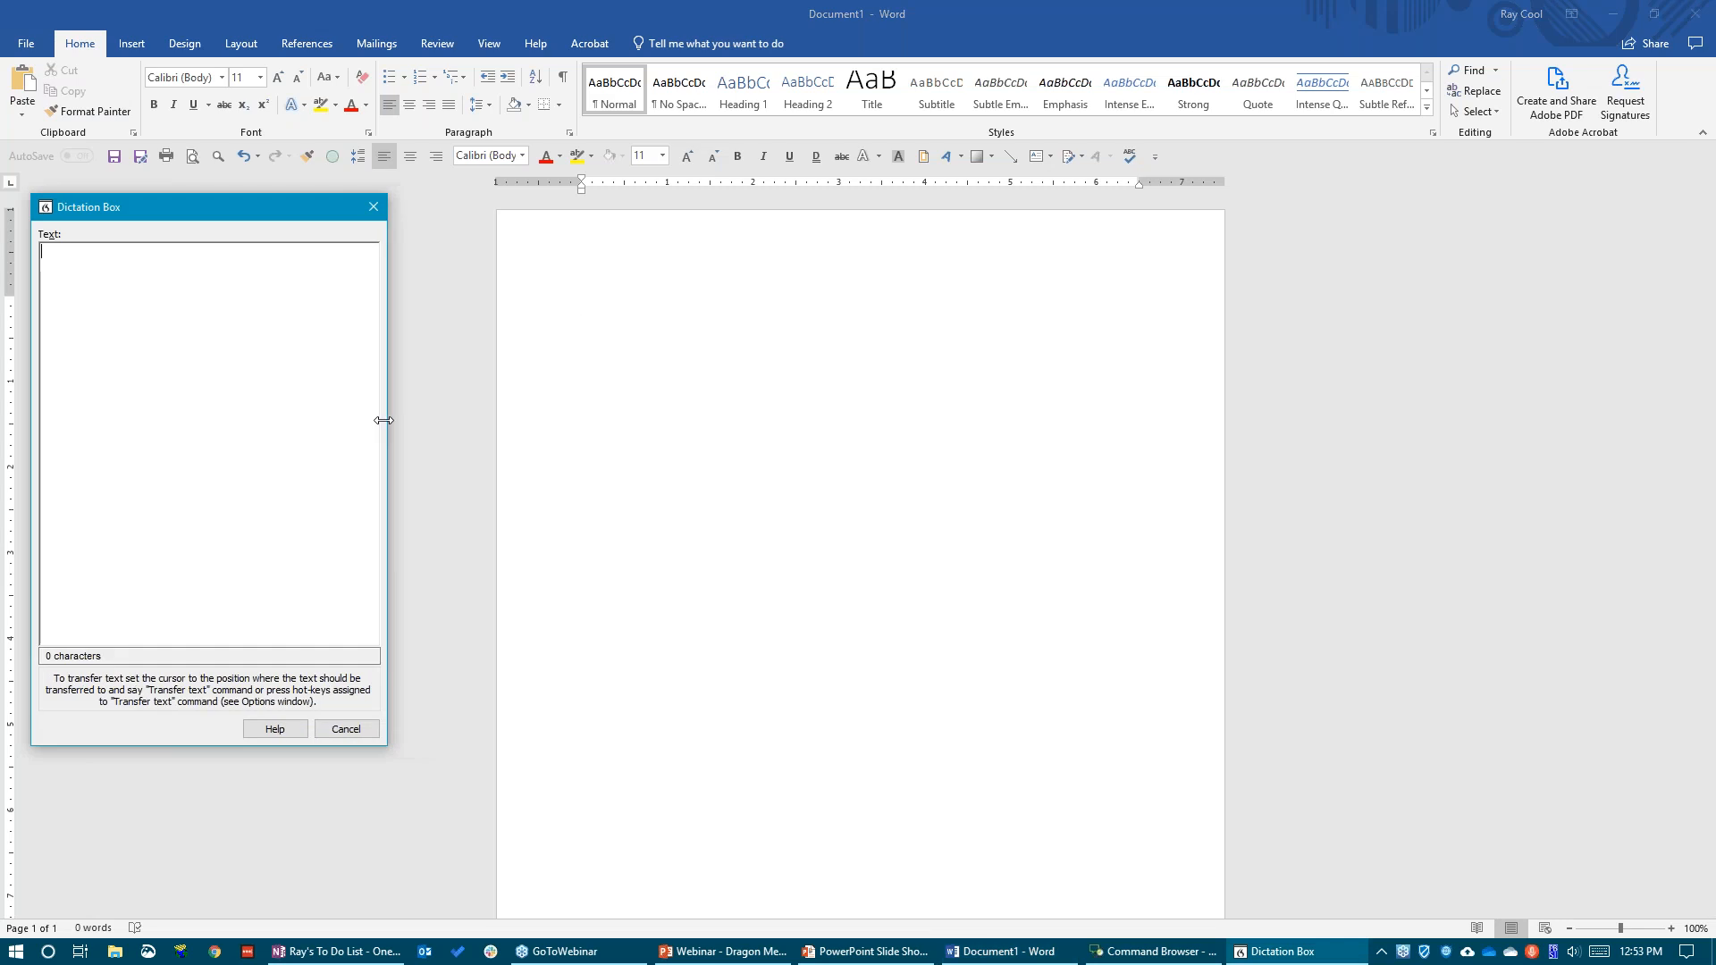
{"action": "left_click", "coordinate": [379, 212]}
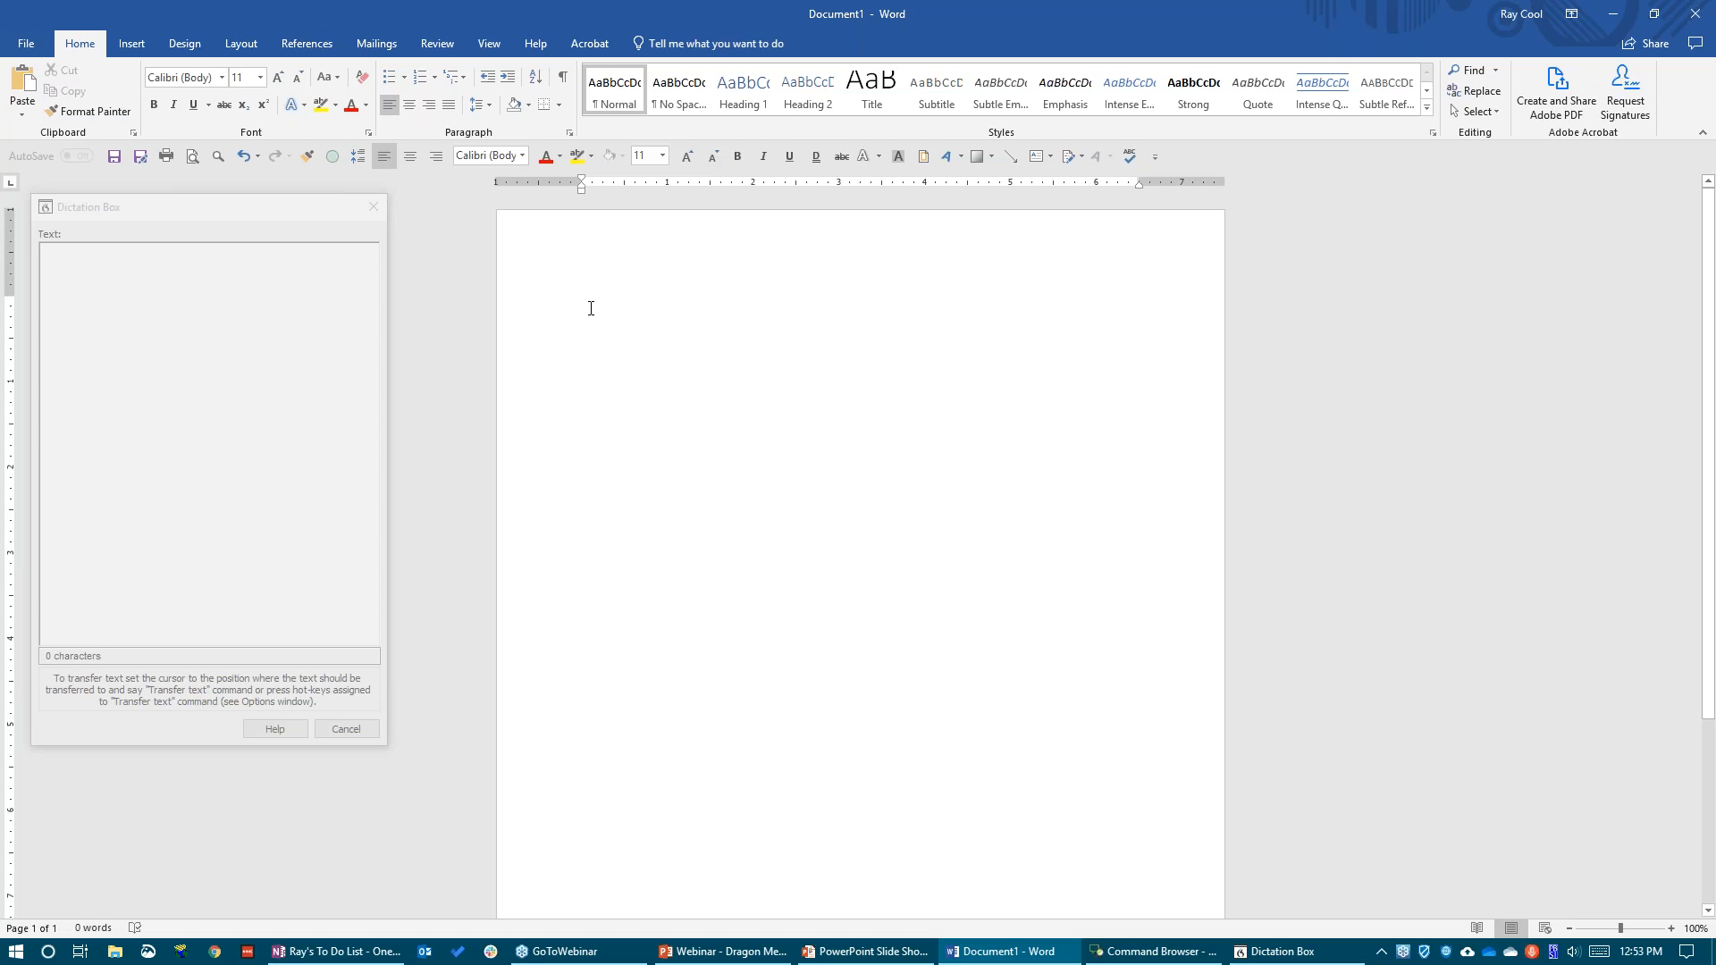
{"action": "key", "text": "KP_Add"}
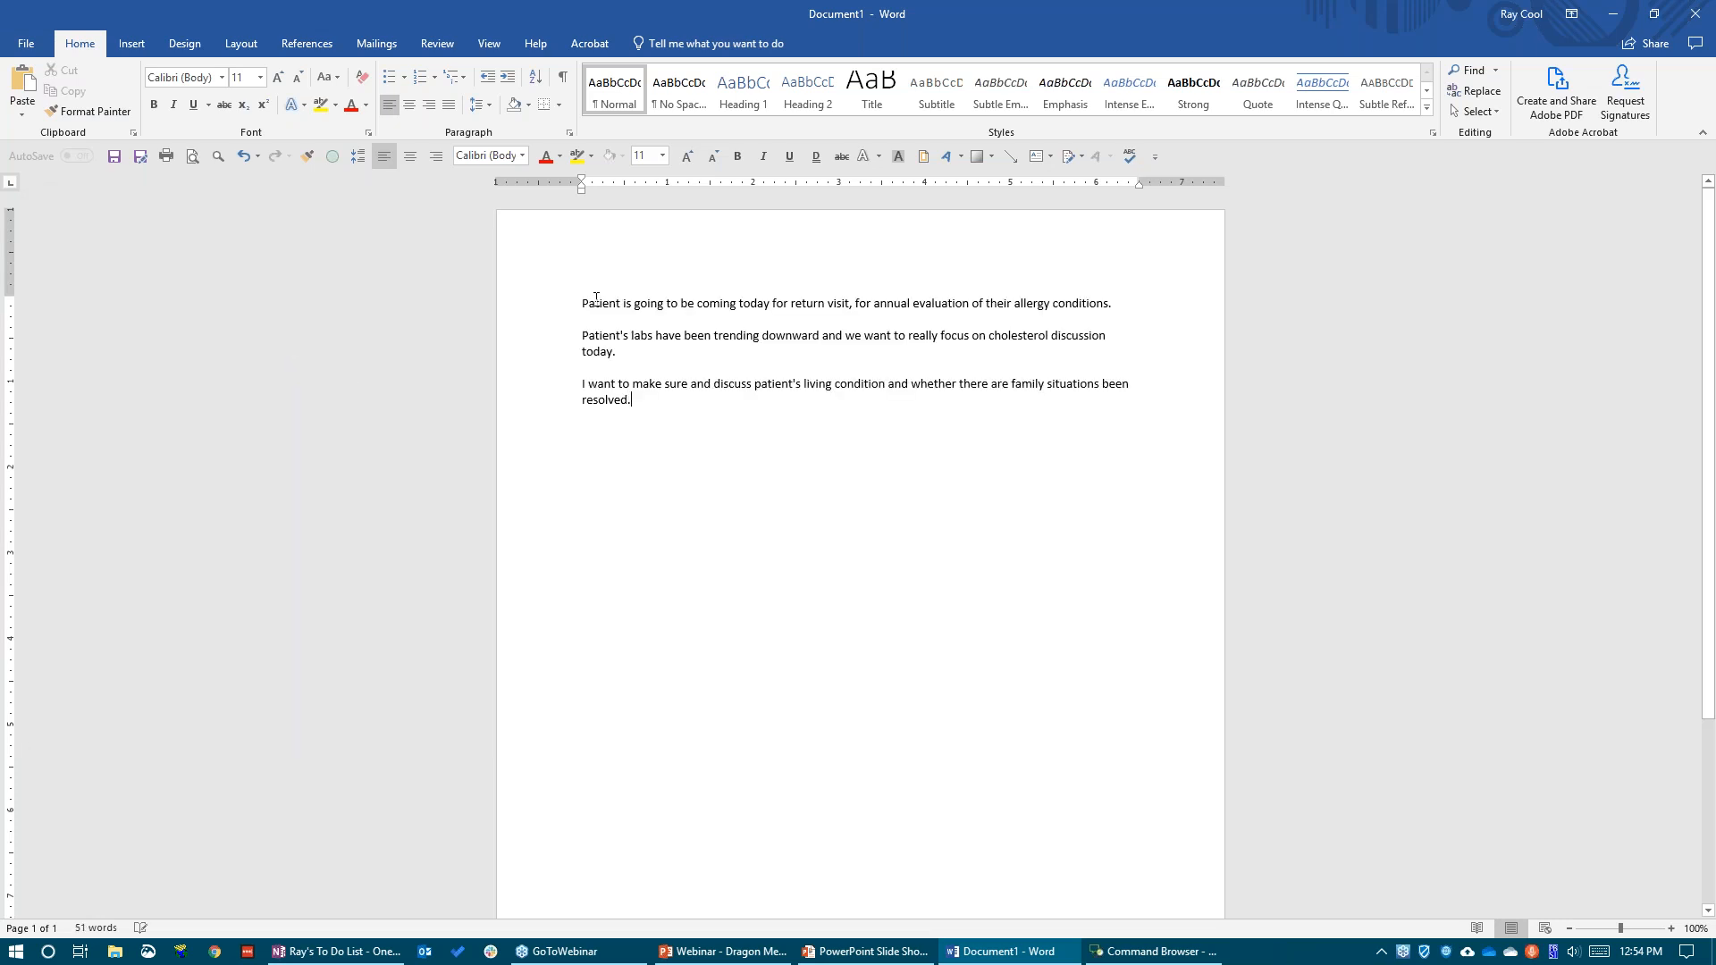
Point out the starts of the second and third transferred paragraphs, and select the document's entire text
{"action": "left_click", "coordinate": [580, 336]}
{"action": "left_click", "coordinate": [577, 386]}
{"action": "key", "text": "ctrl+a"}
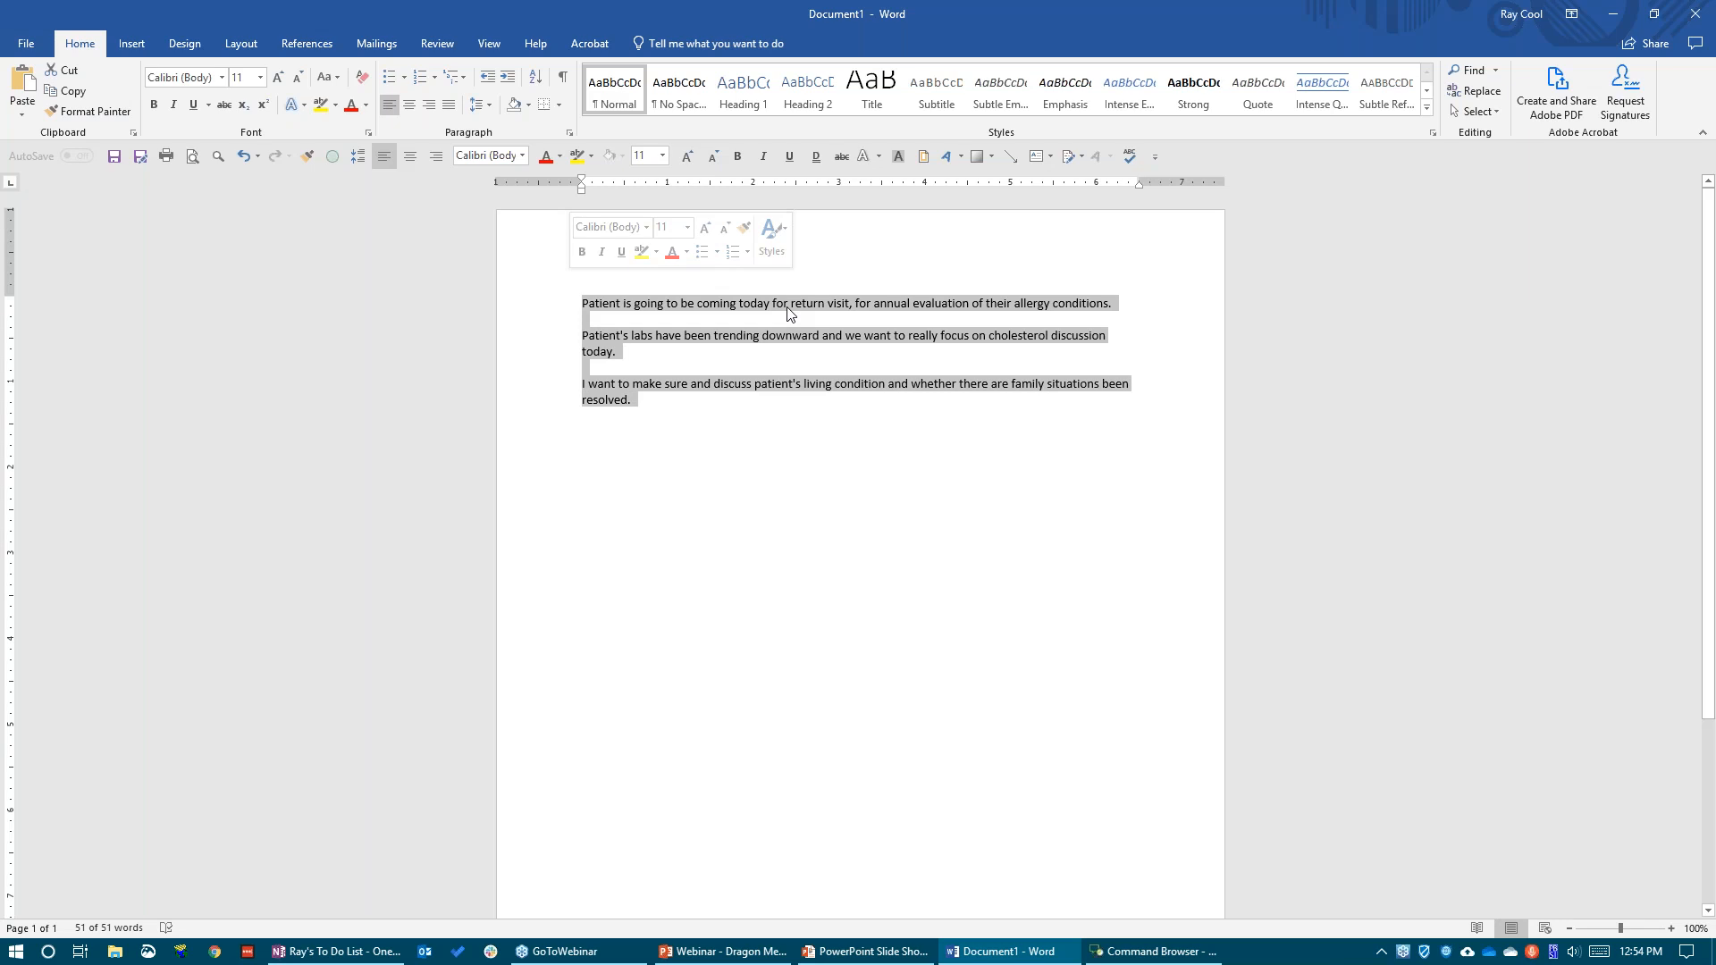
Switch to the slide show and bring up the Key Features for Clinical Use slide to consult the dictation tips
{"action": "key", "text": "alt+Tab"}
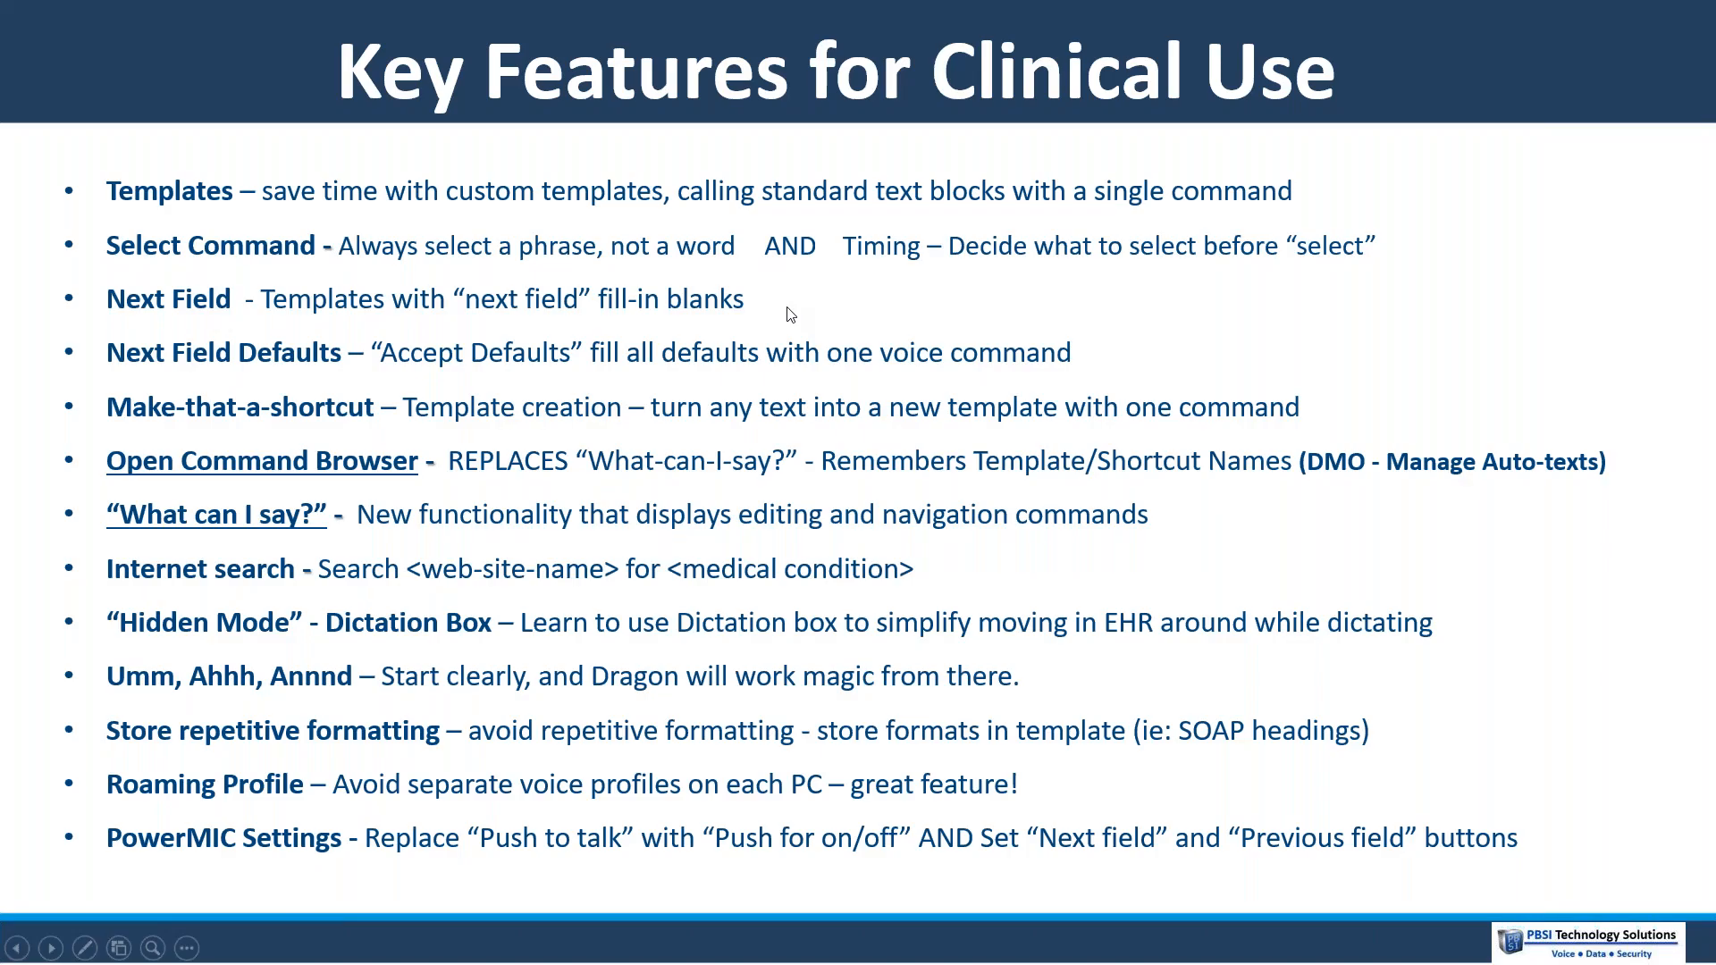
{"action": "left_click", "coordinate": [576, 347]}
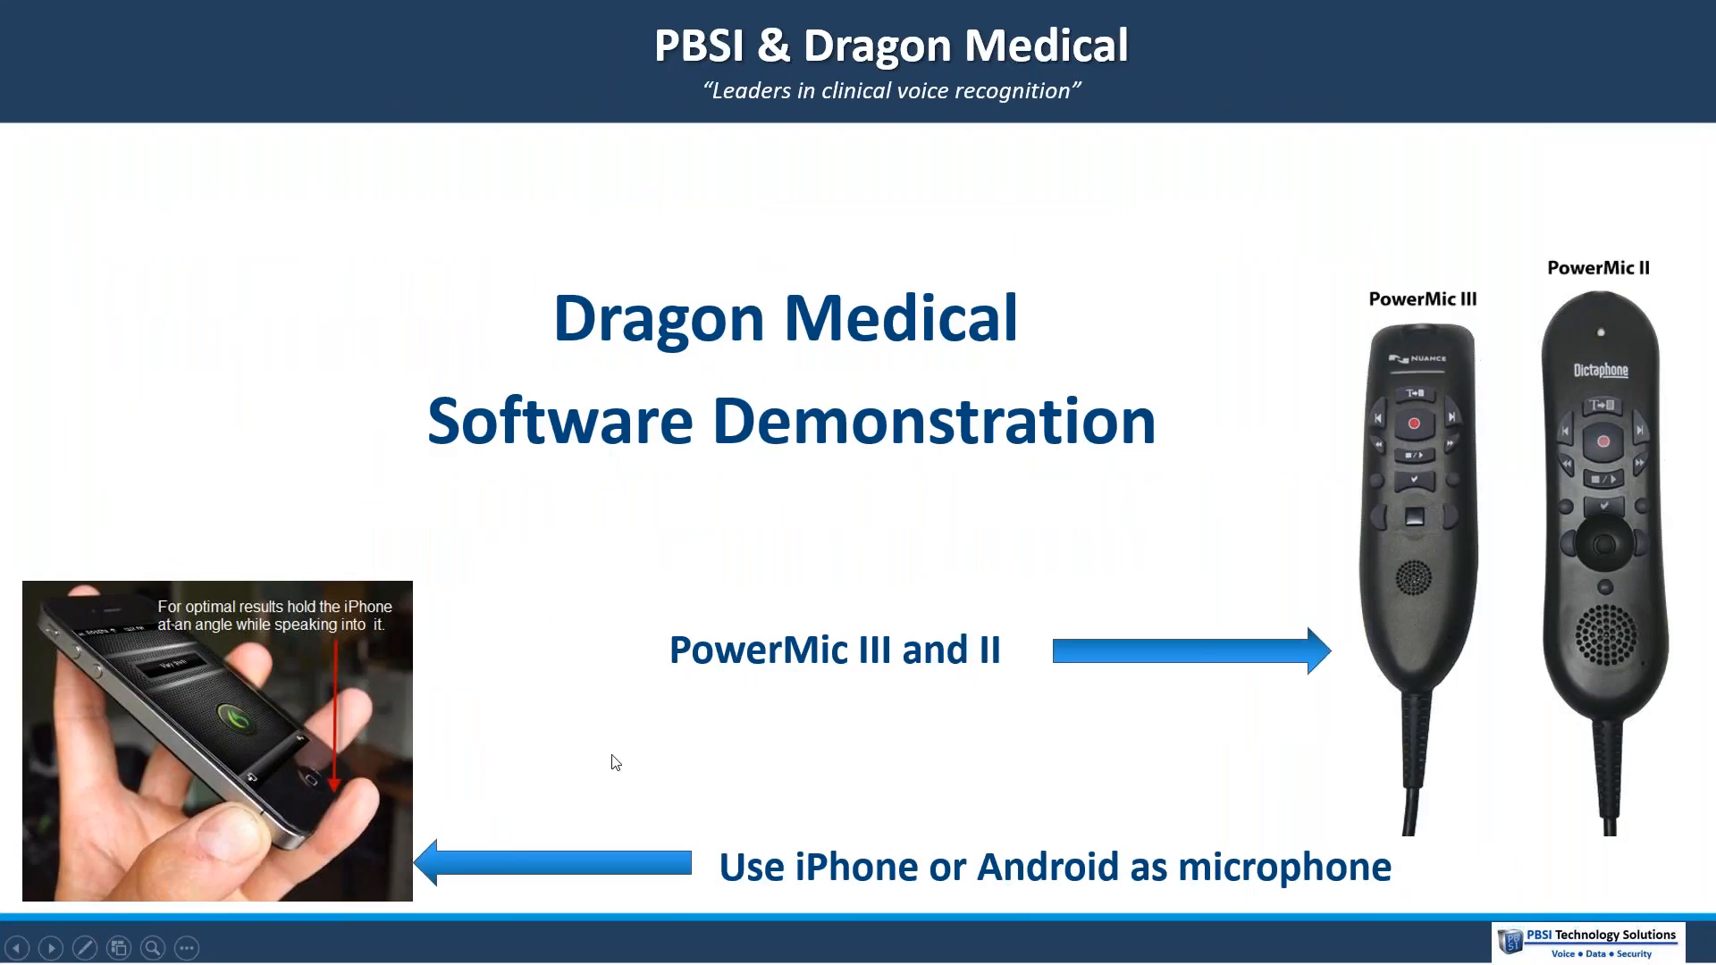
{"action": "key", "text": "alt+Tab"}
{"action": "key", "text": "alt+Tab"}
{"action": "key", "text": "alt+Tab"}
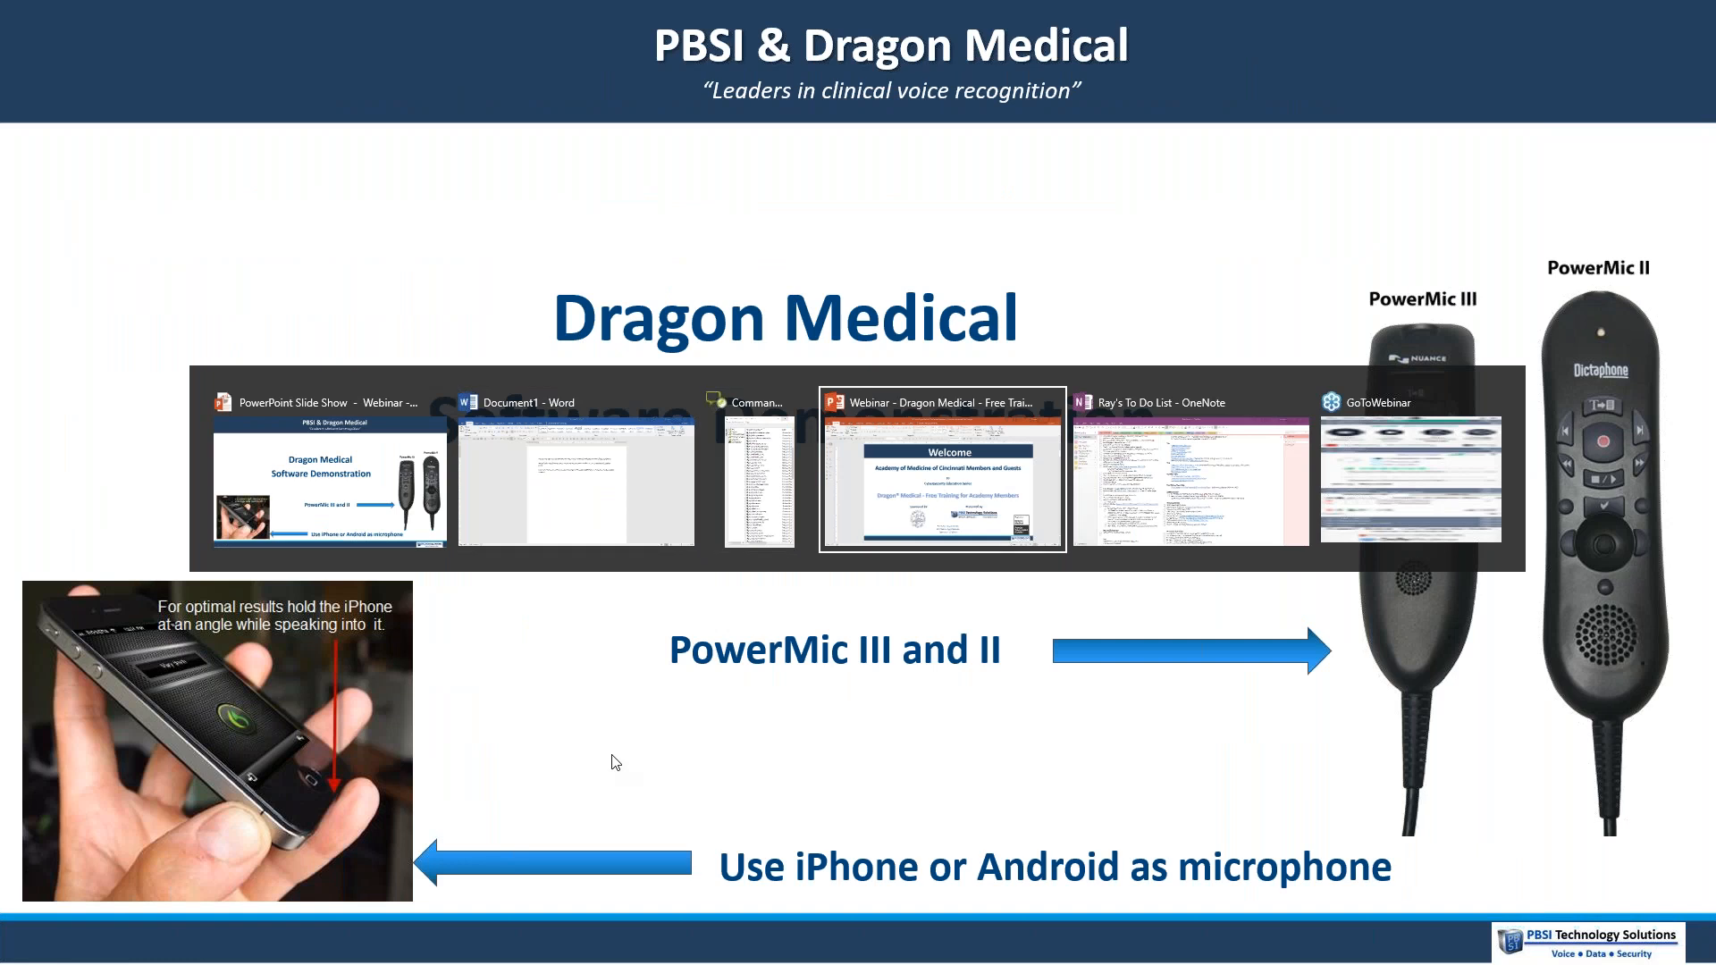
{"action": "key", "text": "Escape"}
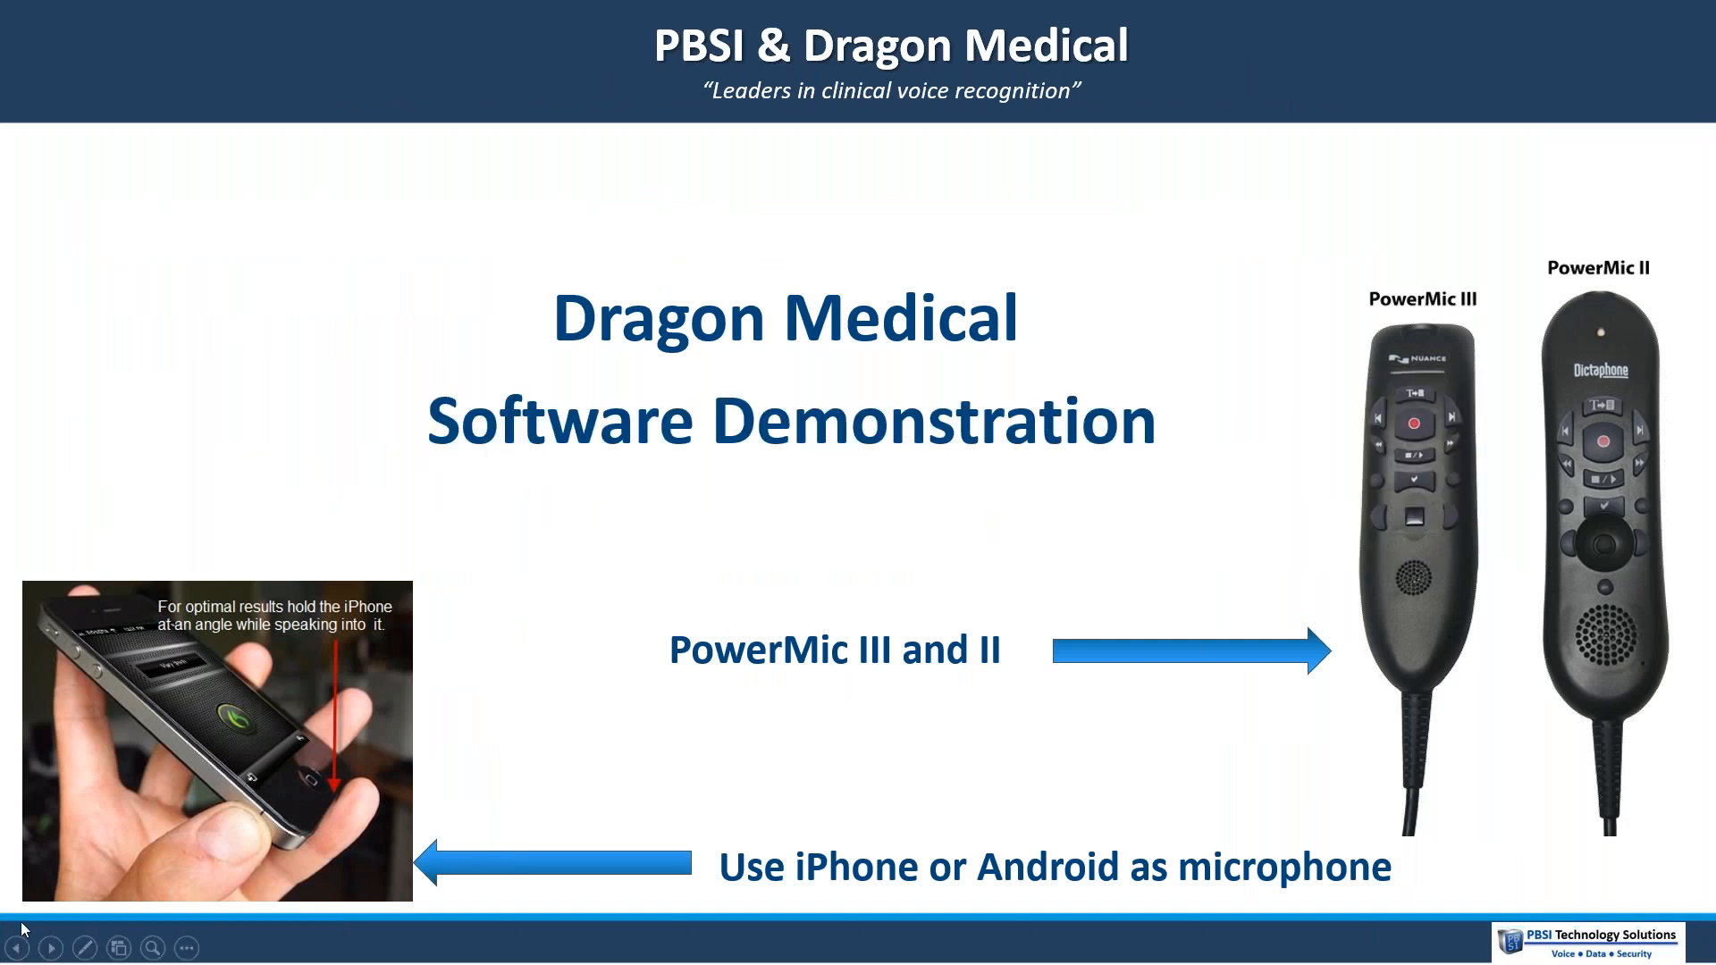
{"action": "left_click", "coordinate": [50, 950]}
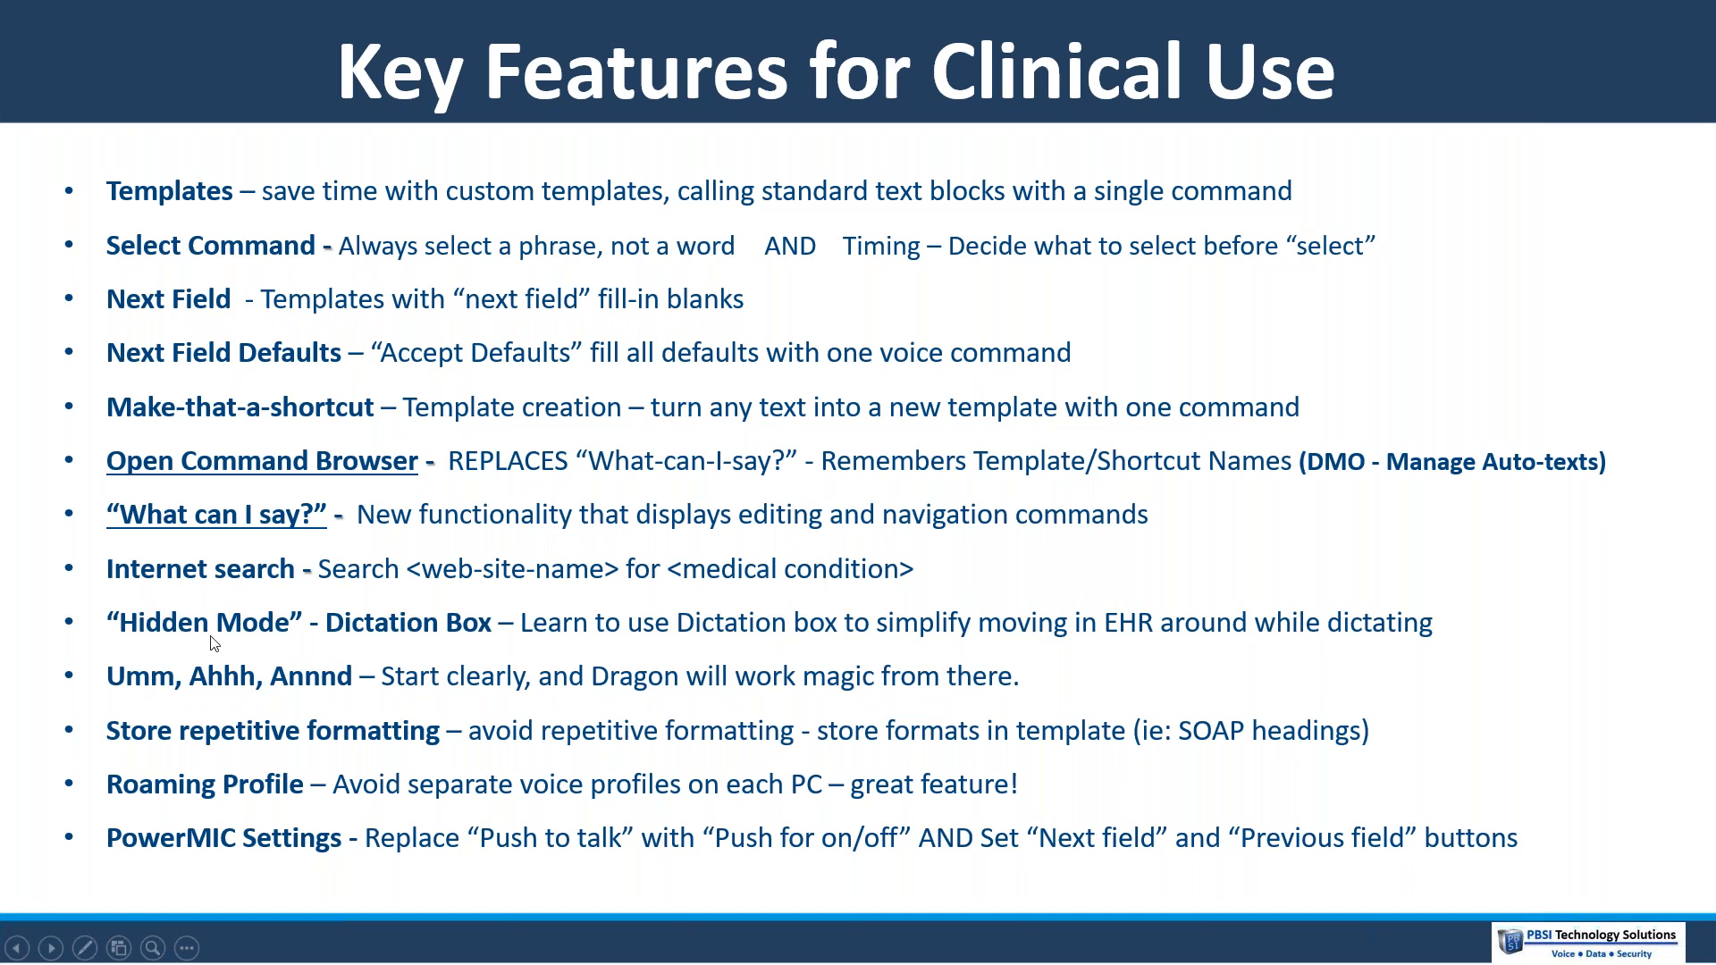
In Word, replace the selected text with "Patient is in the a.m. and 54-year-old man who is some primary problem is in difficult speech patterns."
{"action": "key", "text": "alt+Tab"}
{"action": "key", "text": "Delete"}
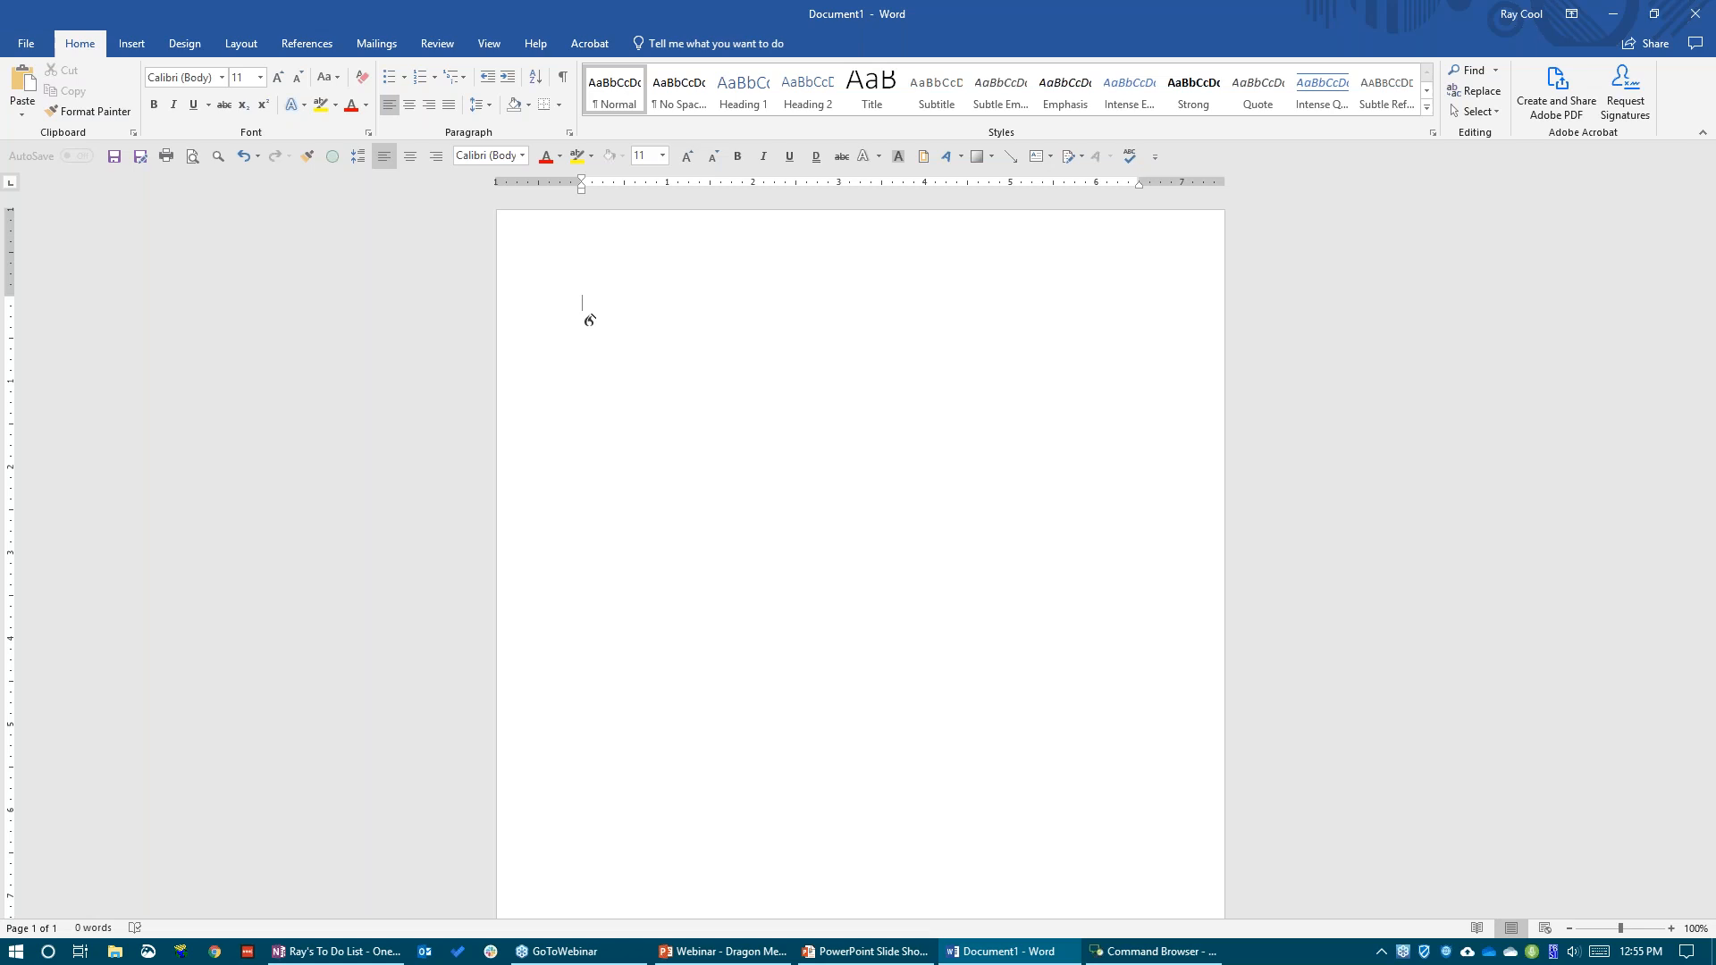
{"action": "type", "text": "Patient is in the a.m. and 54-year-old man who is some primary problem is in"}
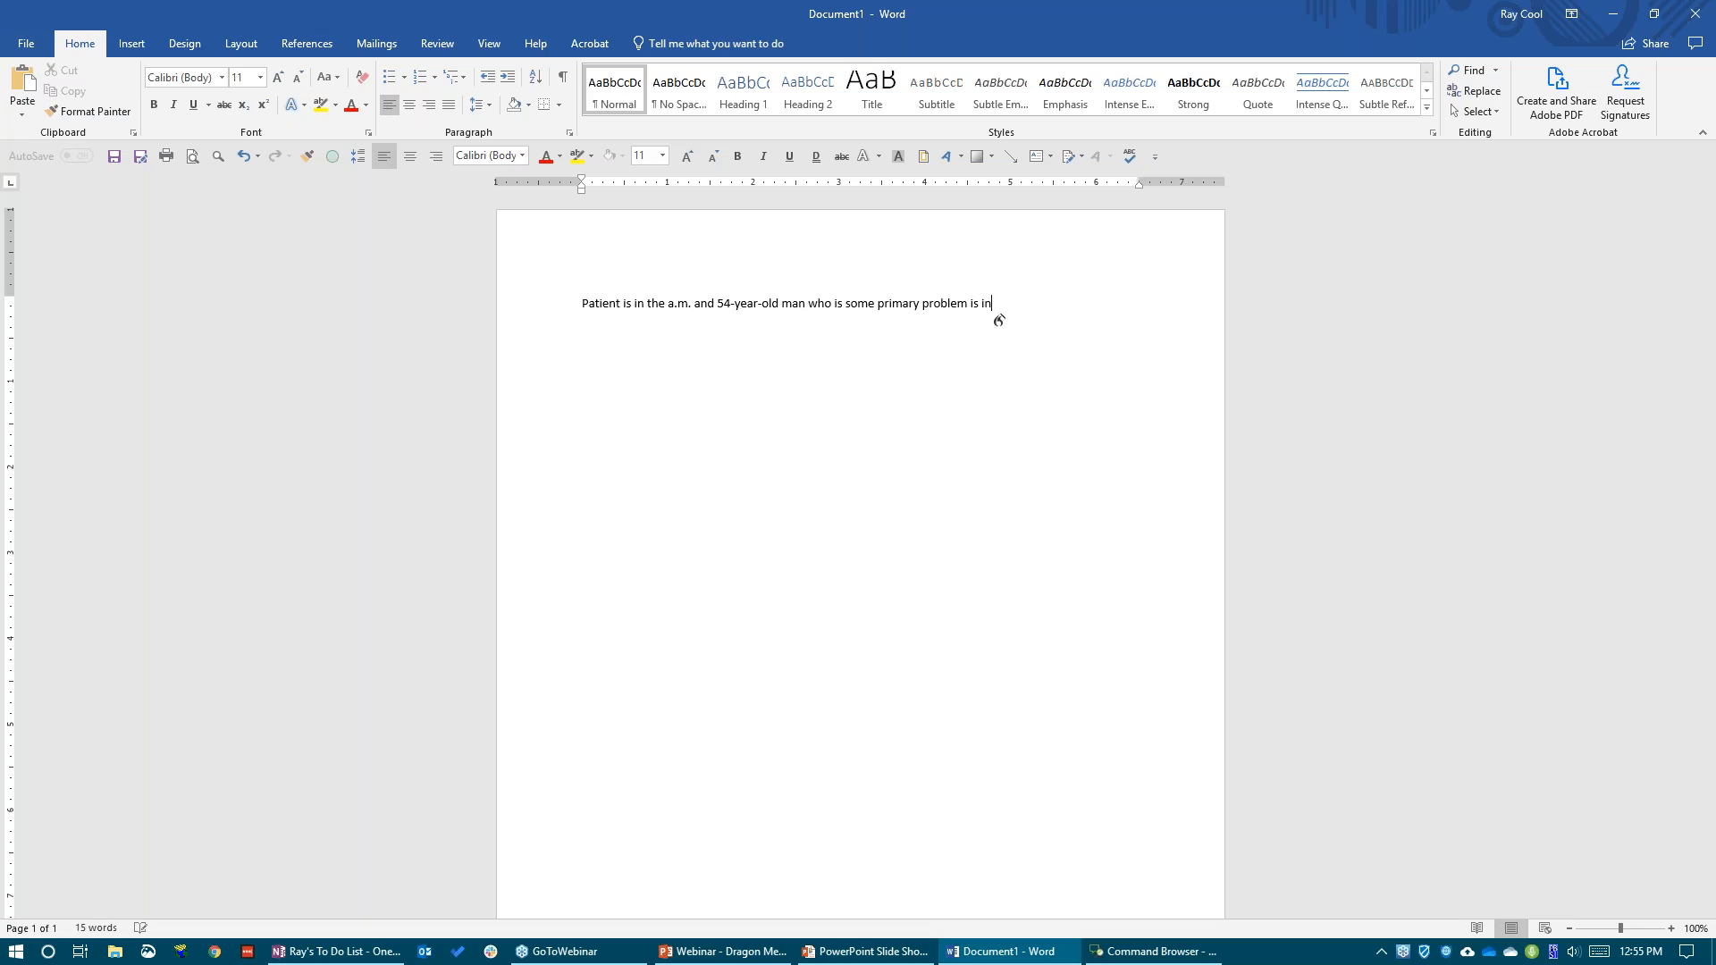
{"action": "type", "text": " difficult speech patterns."}
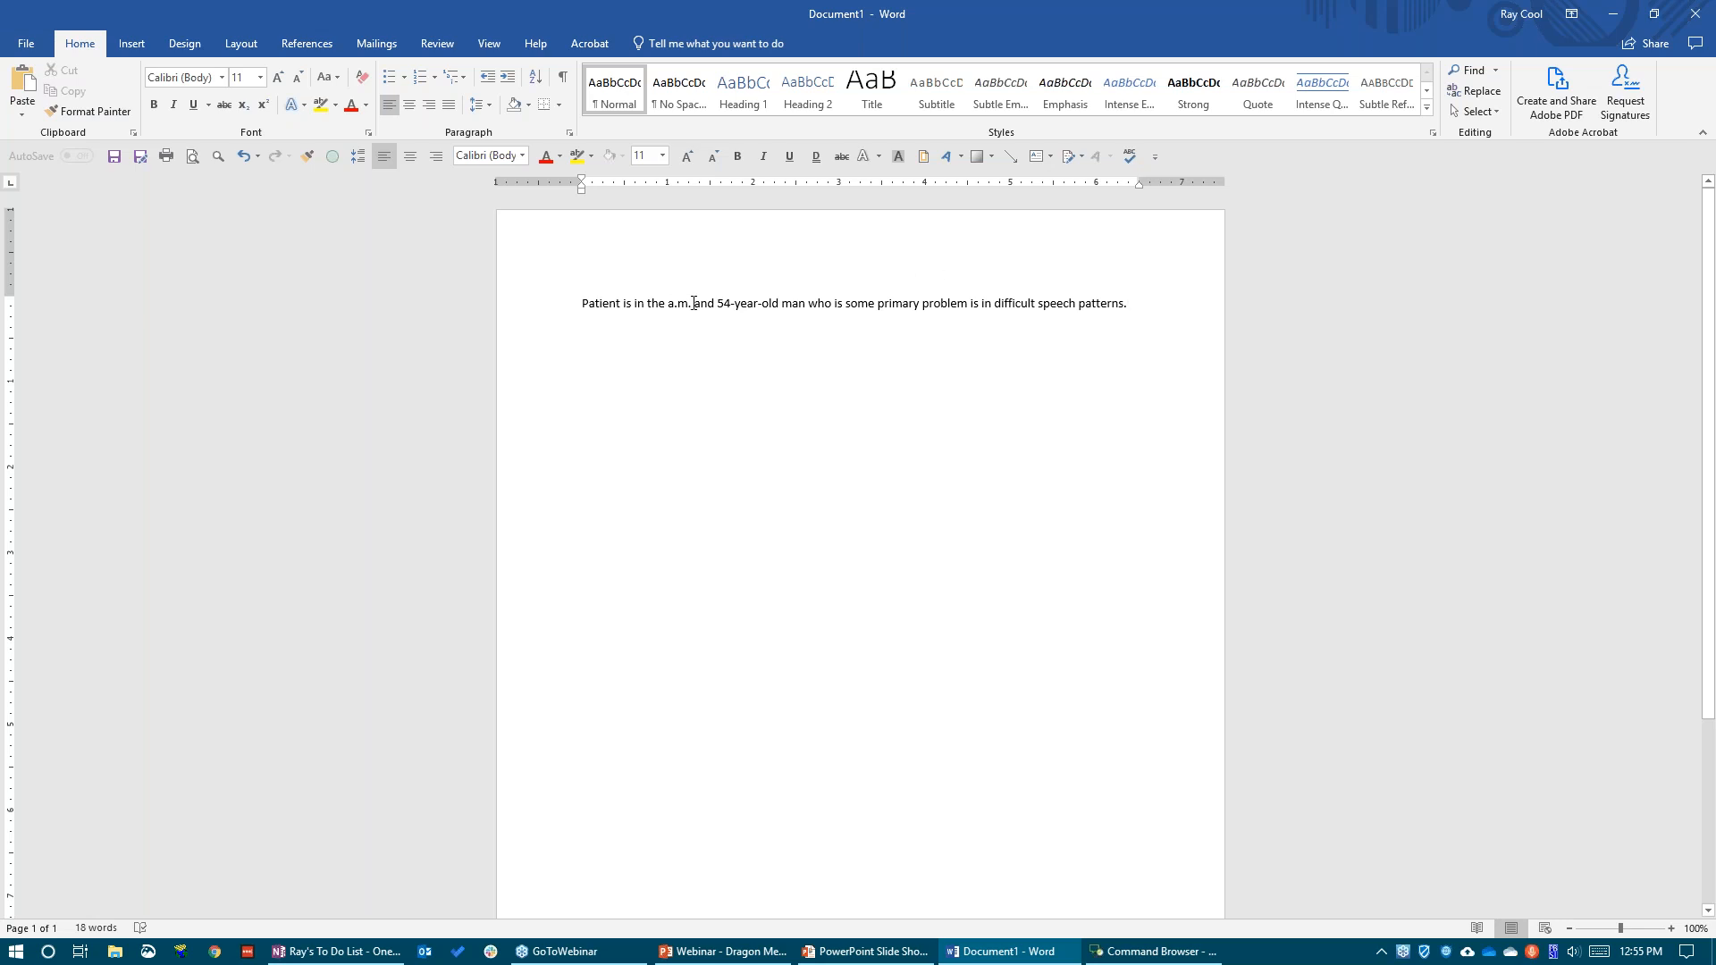
Highlight the misrecognized words "in the a.m. and" as an example, and delete the whole dictated sentence
{"action": "left_click_drag", "start_coordinate": [697, 305], "coordinate": [637, 305]}
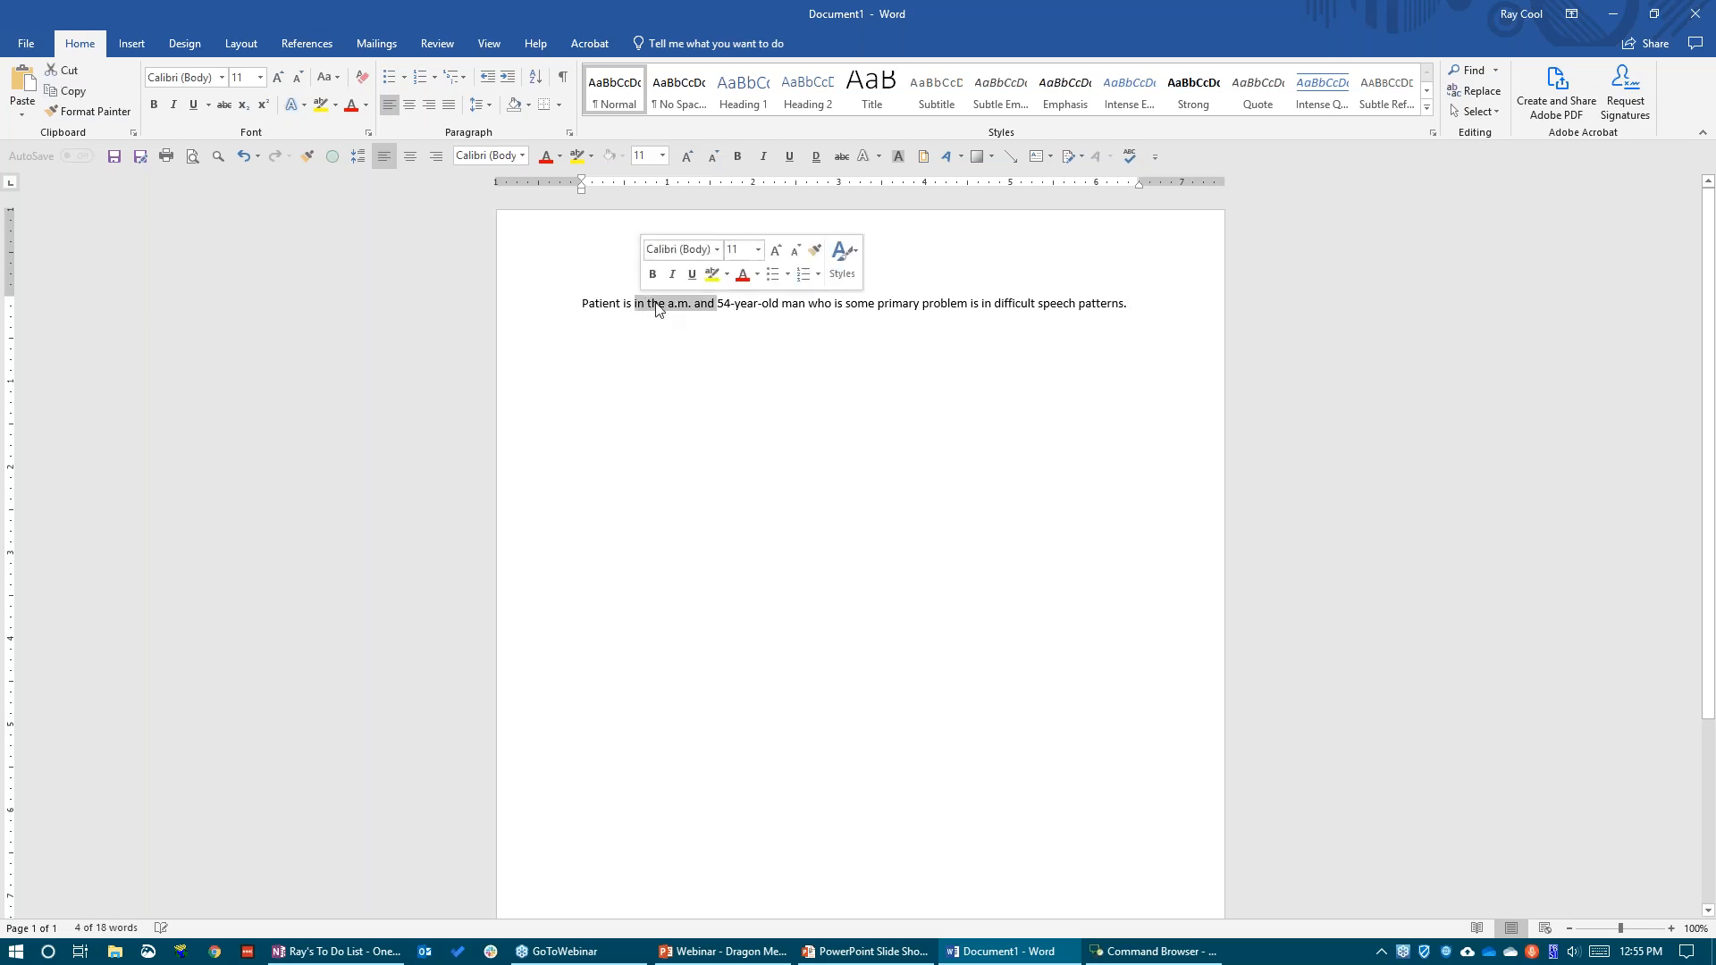
{"action": "left_click_drag", "start_coordinate": [1145, 306], "coordinate": [483, 345]}
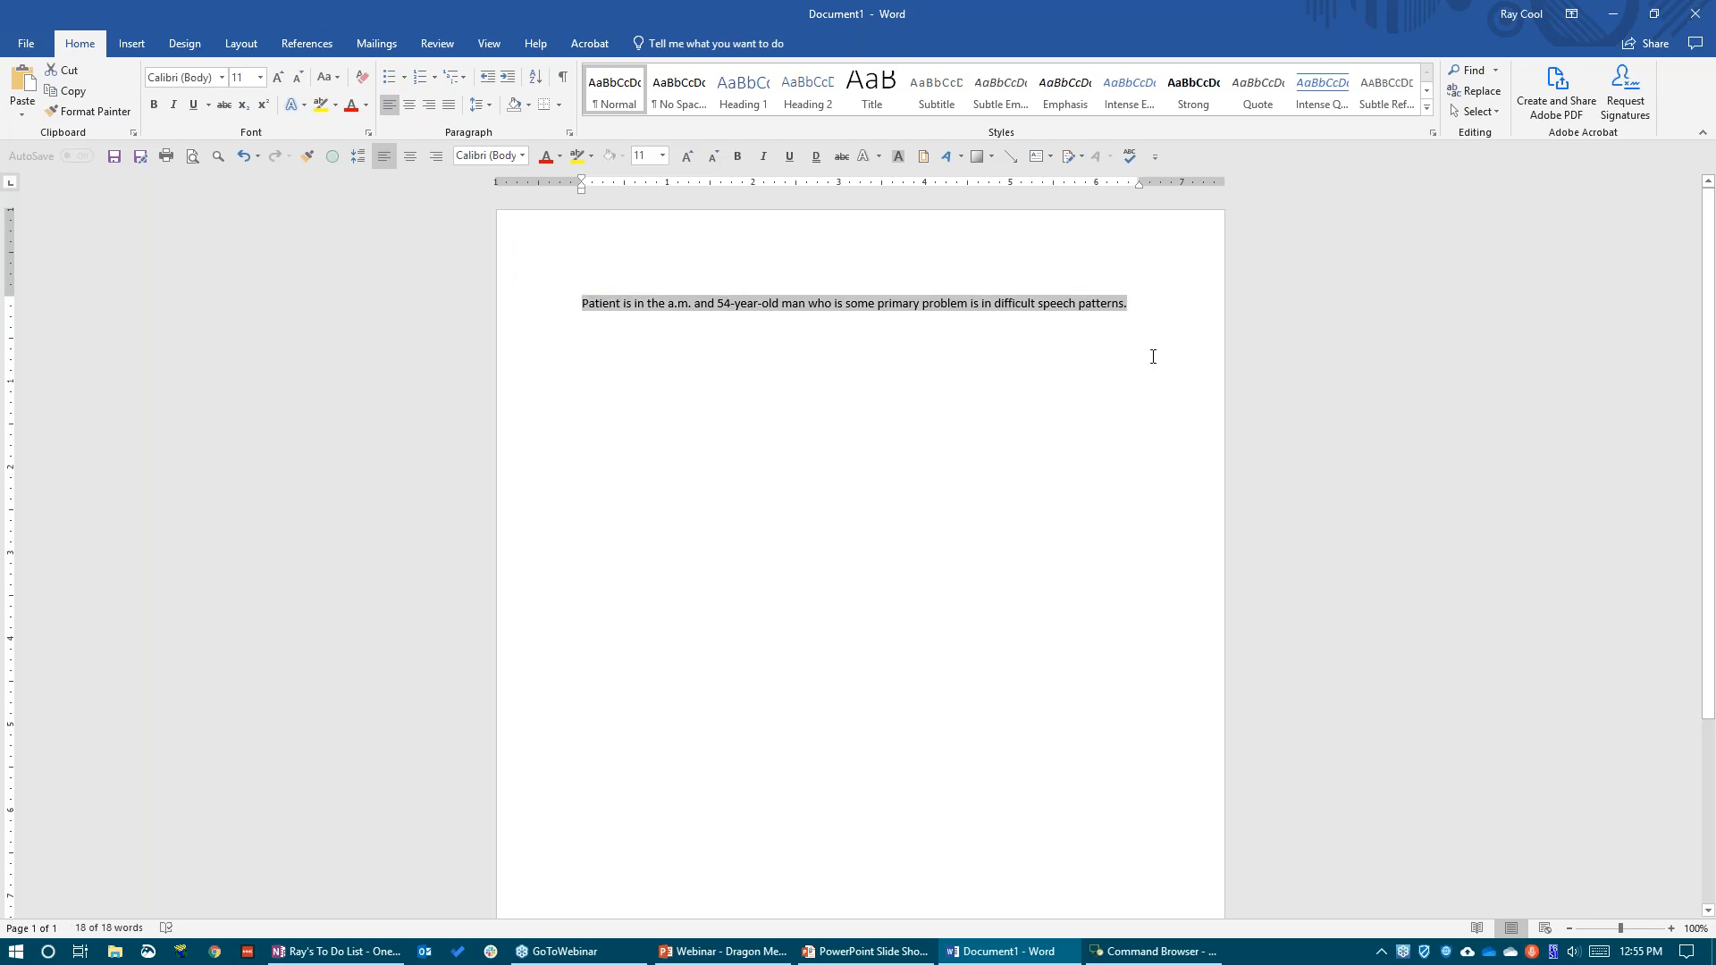
{"action": "key", "text": "Delete"}
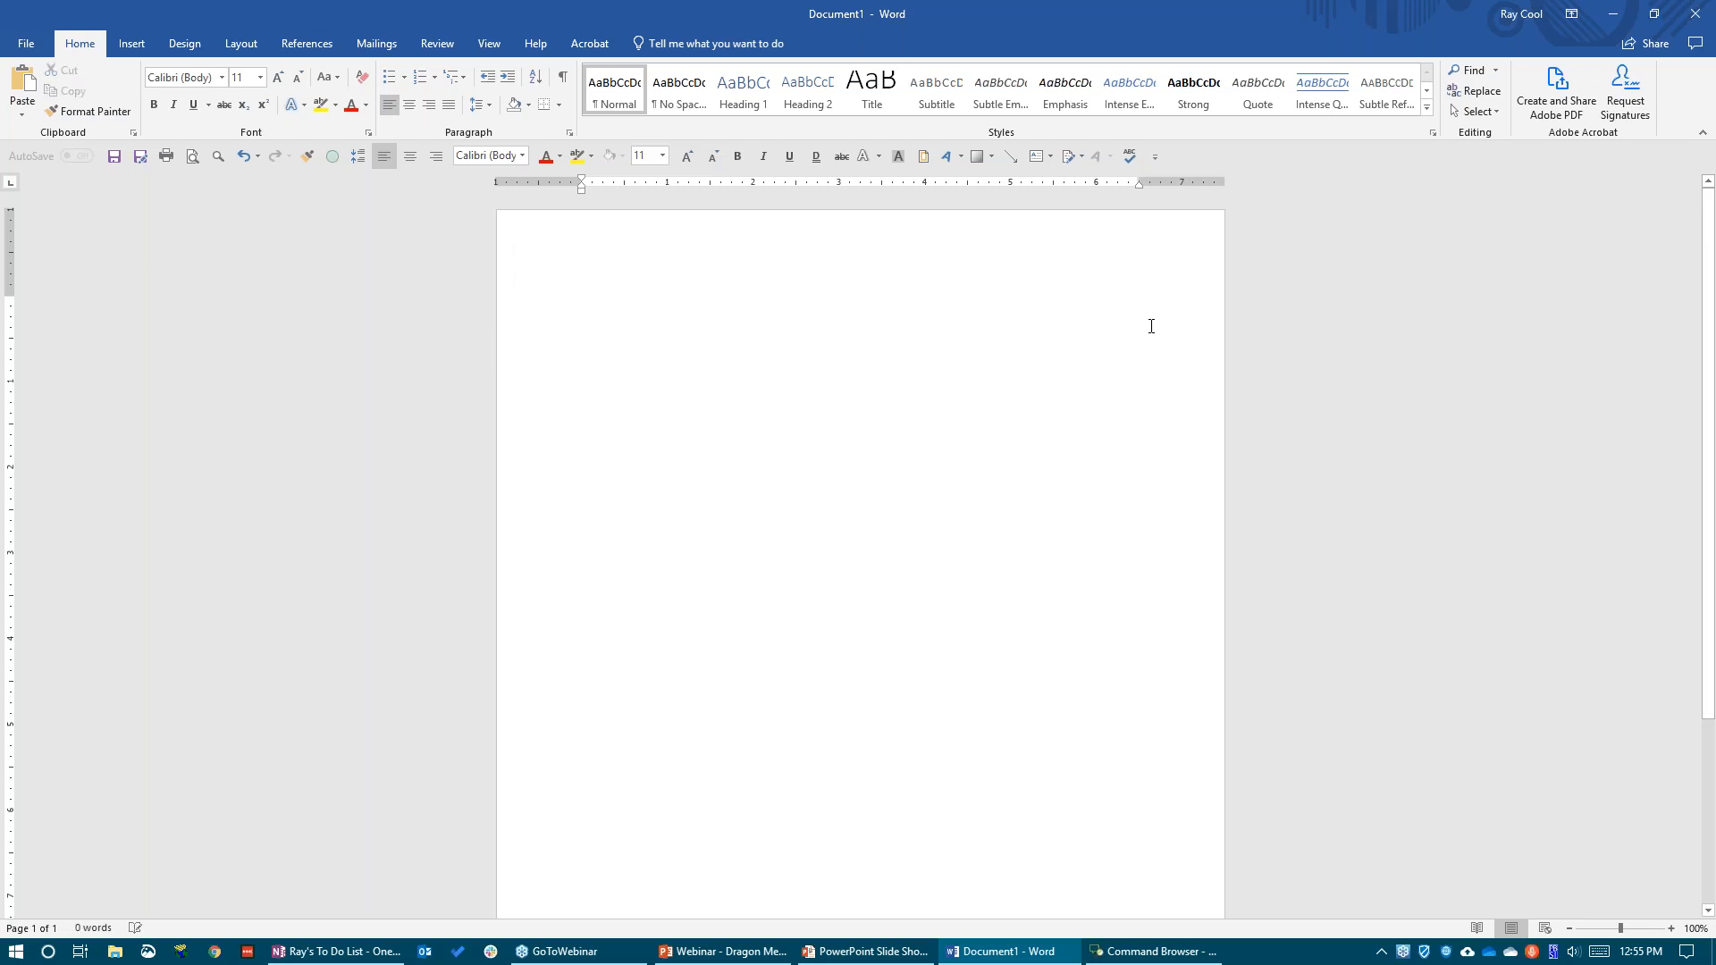